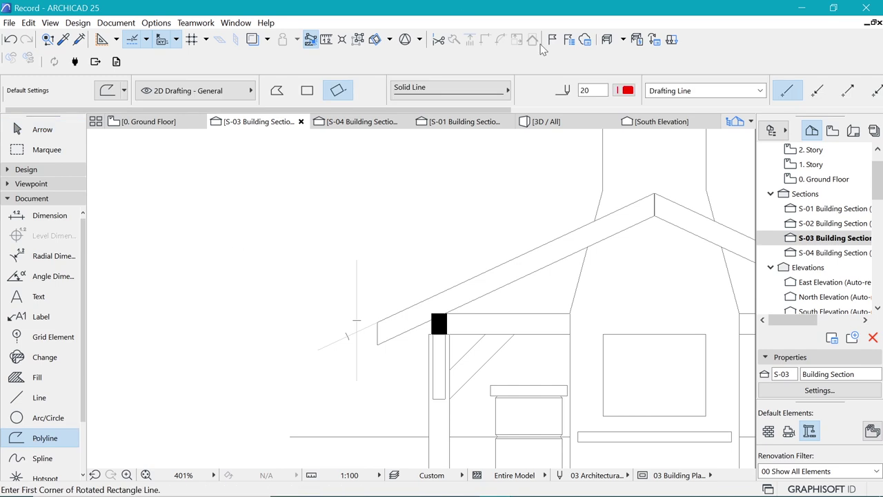
Draw an open polyline from the roof ridge about 3209 along the slope to the overhang guide, ending straight down along the vertical guide
{"action": "left_click", "coordinate": [627, 92]}
{"action": "left_click", "coordinate": [628, 93]}
{"action": "left_click", "coordinate": [628, 93]}
{"action": "left_click", "coordinate": [629, 115]}
{"action": "left_click", "coordinate": [653, 192]}
{"action": "scroll", "coordinate": [359, 322], "scroll_direction": "up", "scroll_amount": 2}
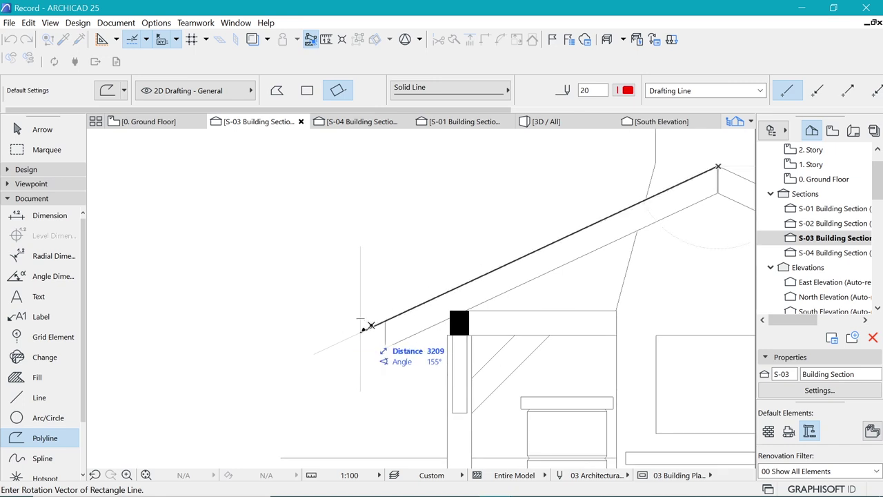
{"action": "left_click", "coordinate": [360, 331]}
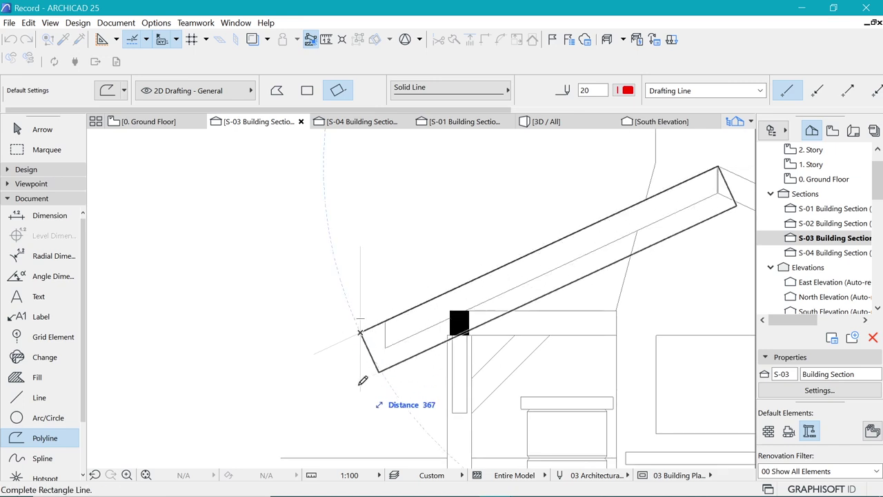
{"action": "left_click", "coordinate": [276, 90]}
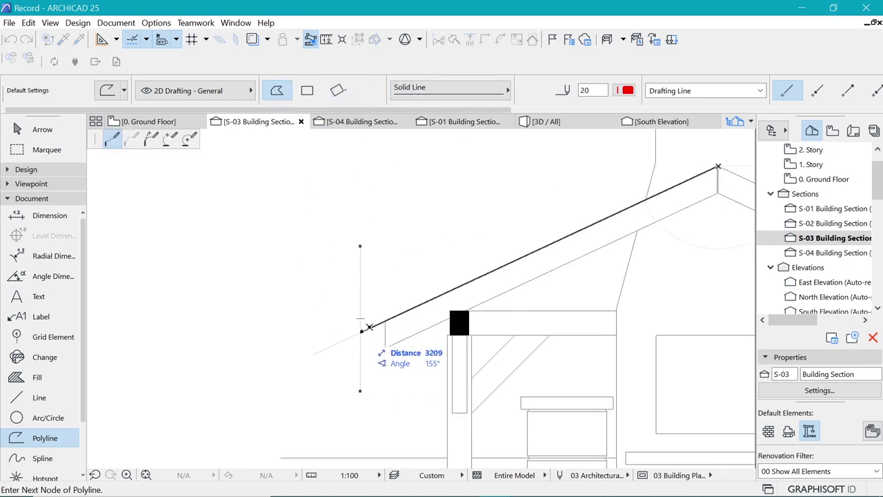
{"action": "double_click", "coordinate": [360, 390]}
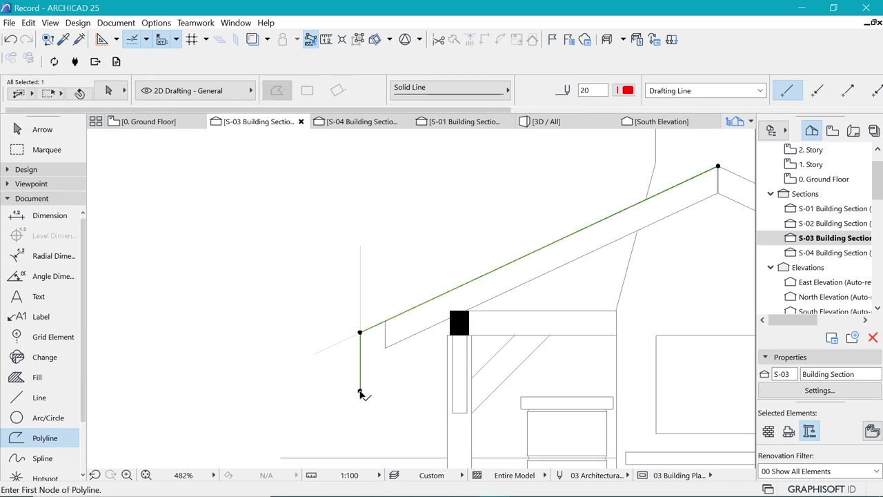
Fillet the polyline's corner at the eave overhang with a radius of 350
{"action": "left_click", "coordinate": [359, 333]}
{"action": "left_click", "coordinate": [420, 392]}
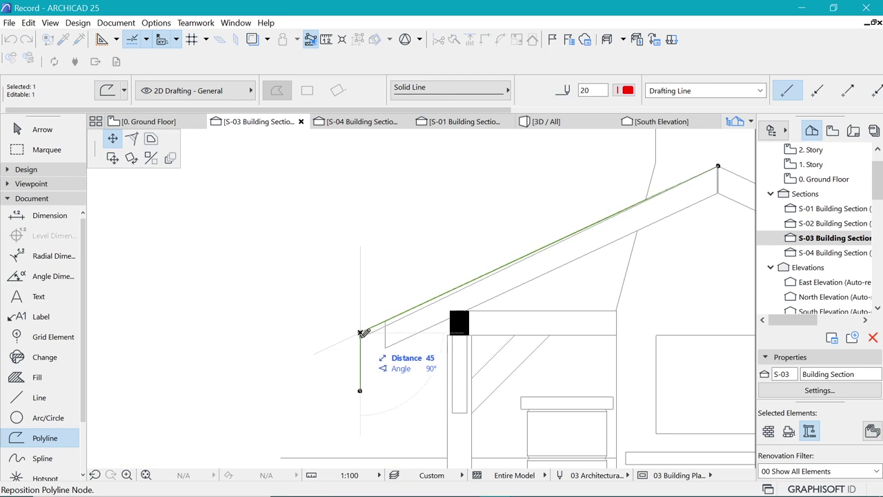
{"action": "left_click", "coordinate": [182, 163]}
{"action": "left_click", "coordinate": [132, 138]}
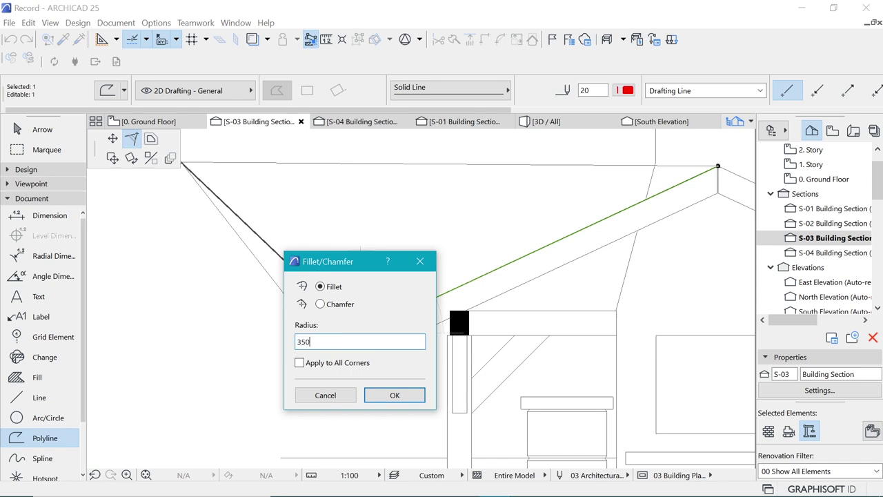
{"action": "key", "text": "Return"}
Copy the roof profile polyline into the Ground Floor plan, pasting it at the center of the current view
{"action": "scroll", "coordinate": [328, 335], "scroll_direction": "down", "scroll_amount": 3}
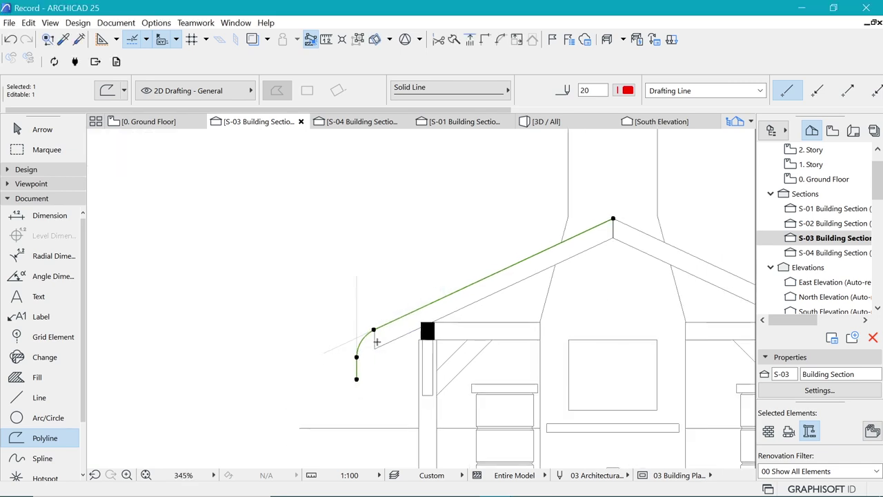
{"action": "scroll", "coordinate": [400, 323], "scroll_direction": "down", "scroll_amount": 2}
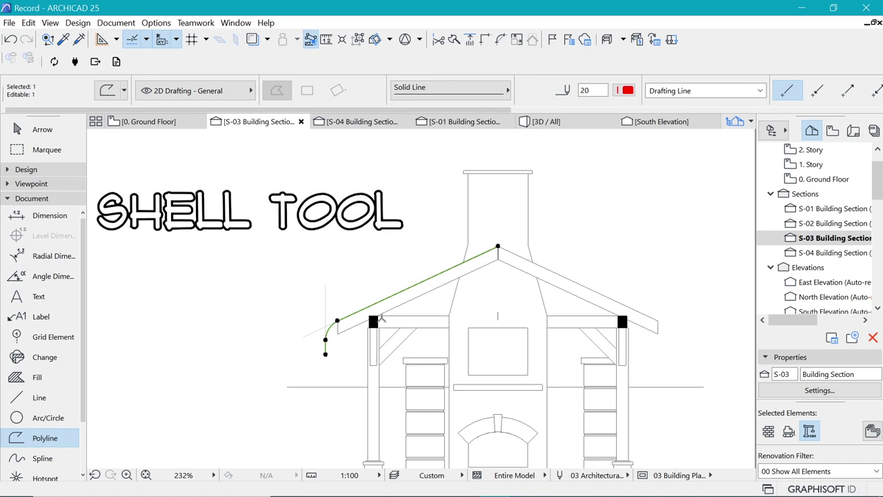
{"action": "scroll", "coordinate": [427, 284], "scroll_direction": "up", "scroll_amount": 2}
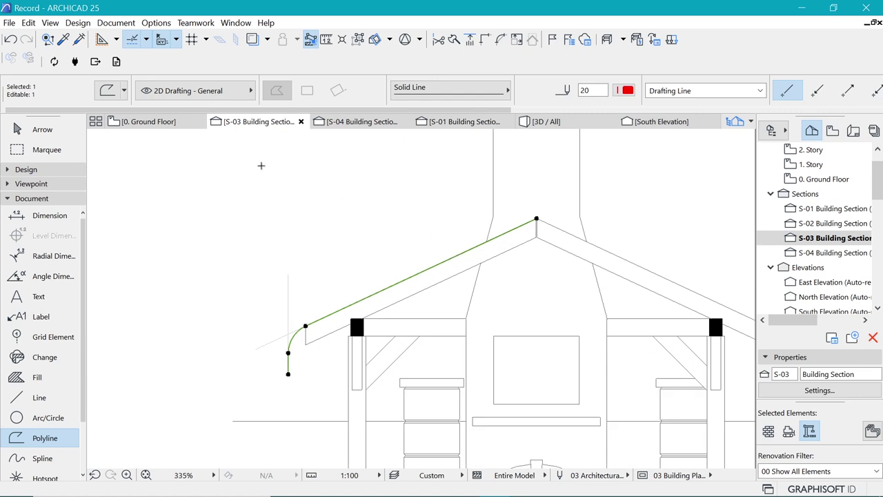
{"action": "left_click", "coordinate": [149, 121]}
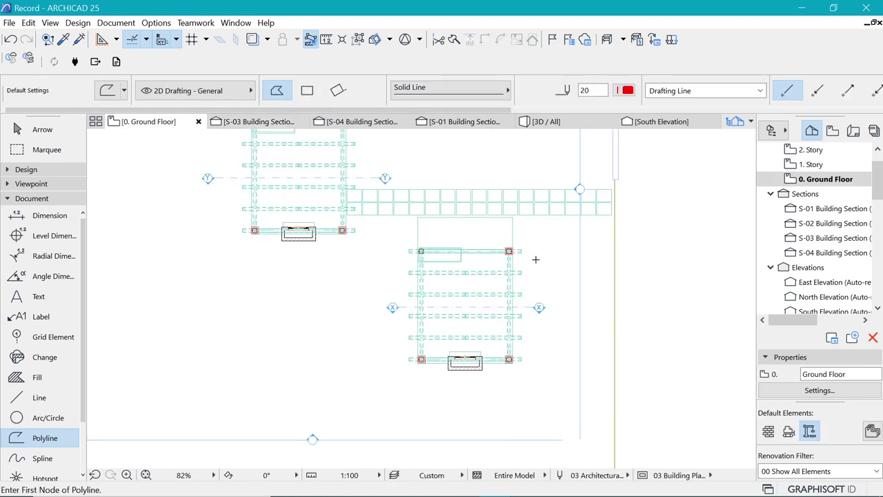
{"action": "key", "text": "ctrl+v"}
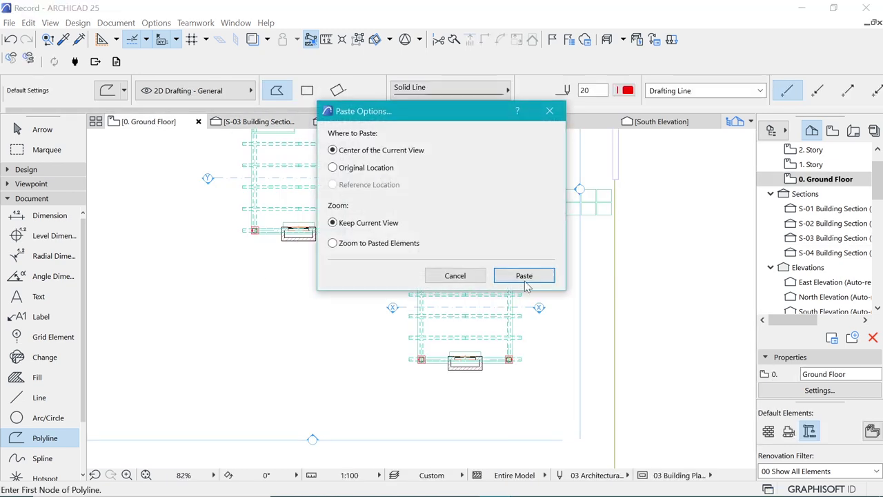
{"action": "left_click", "coordinate": [524, 276]}
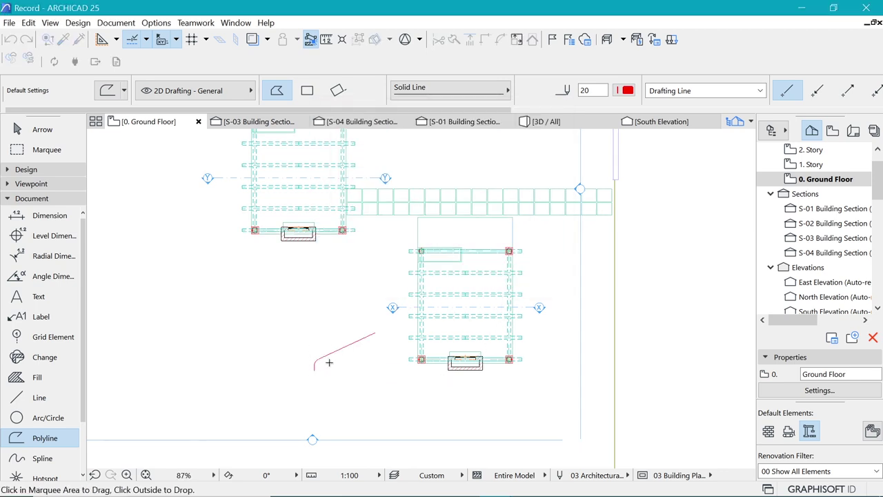
{"action": "scroll", "coordinate": [327, 360], "scroll_direction": "up", "scroll_amount": 4}
{"action": "left_click", "coordinate": [407, 407]}
{"action": "scroll", "coordinate": [322, 345], "scroll_direction": "up", "scroll_amount": 3}
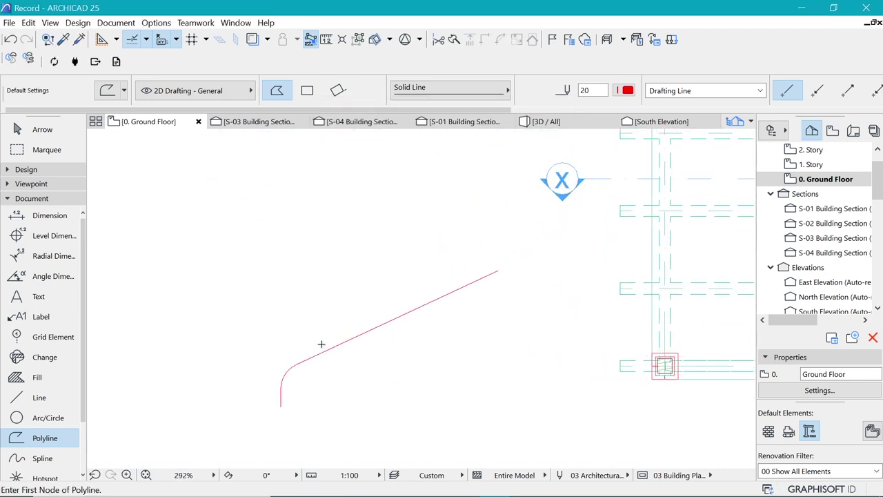
Set the Shell tool's defaults to a basic structure with a thickness of 50 and Steel as building material
{"action": "left_click", "coordinate": [59, 170]}
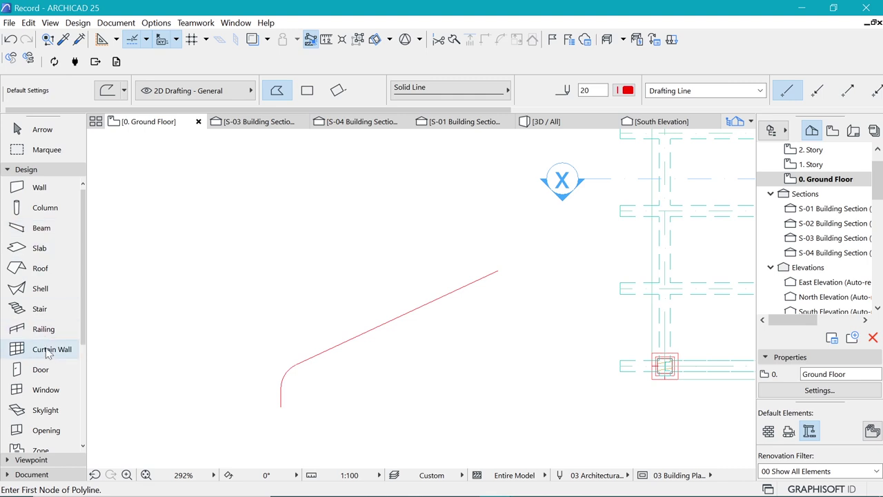
{"action": "left_click", "coordinate": [40, 292]}
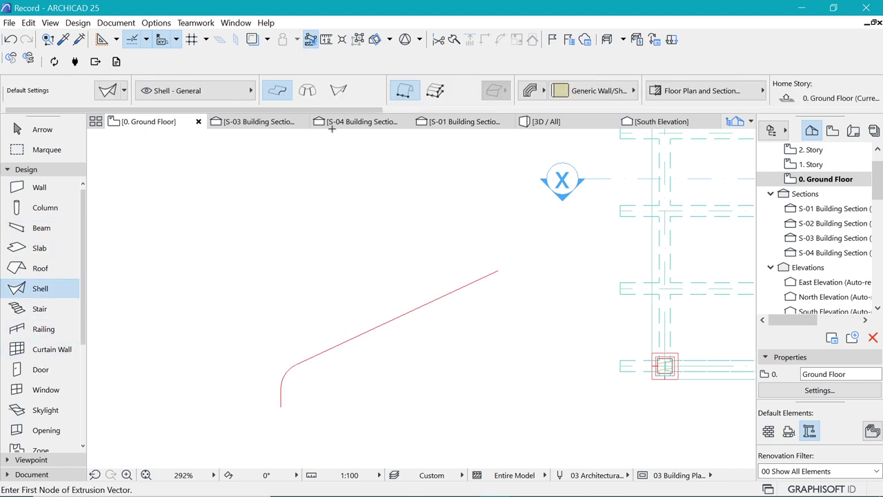
{"action": "left_click", "coordinate": [106, 92]}
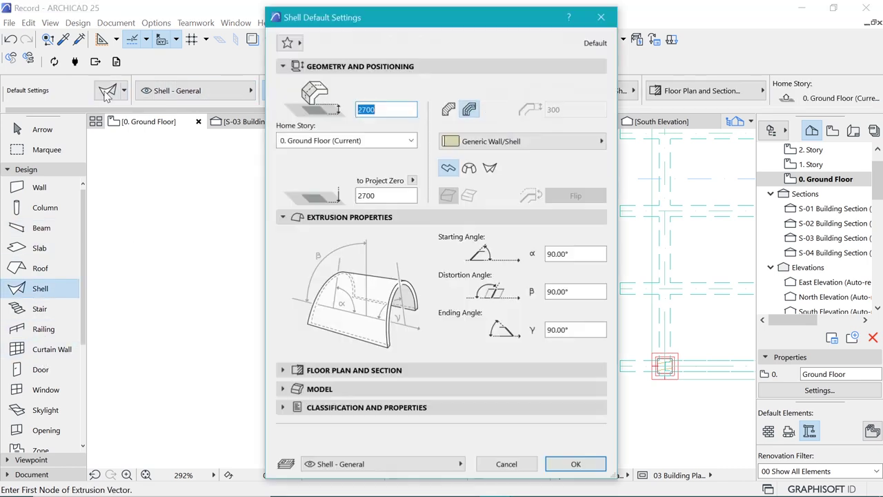
{"action": "left_click", "coordinate": [448, 111]}
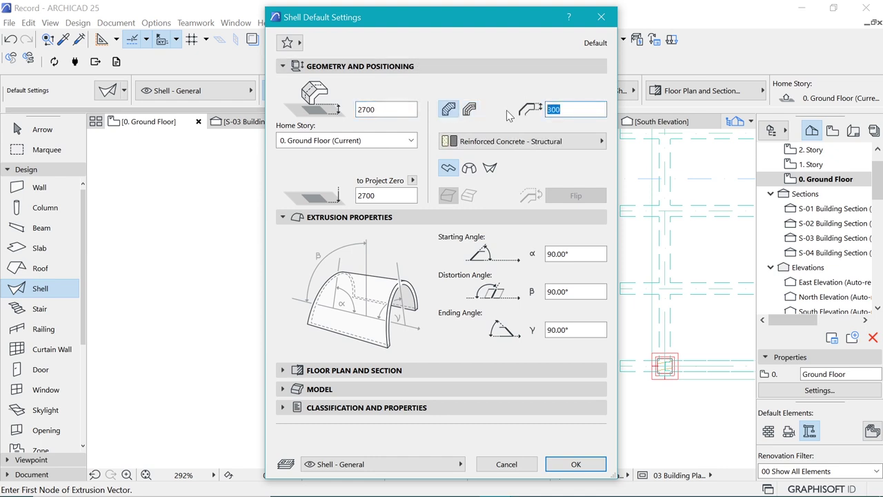
{"action": "type", "text": "50"}
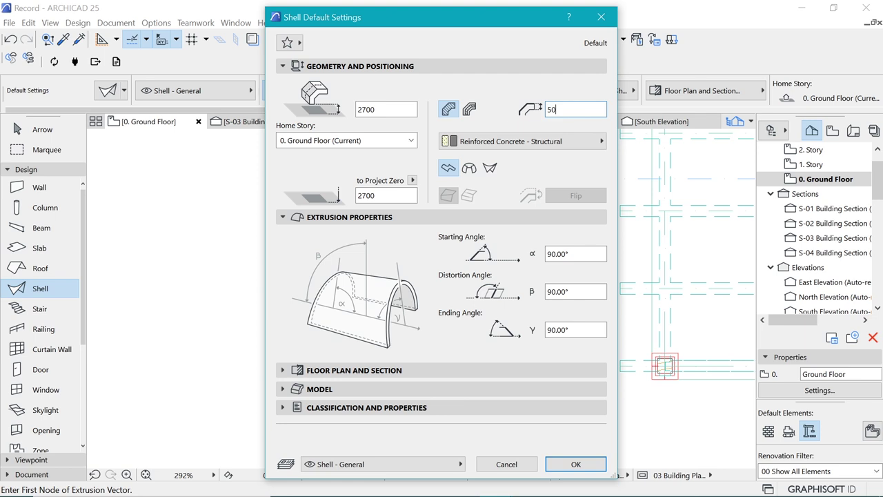
{"action": "left_click", "coordinate": [503, 142]}
{"action": "left_click", "coordinate": [512, 142]}
{"action": "left_click", "coordinate": [519, 142]}
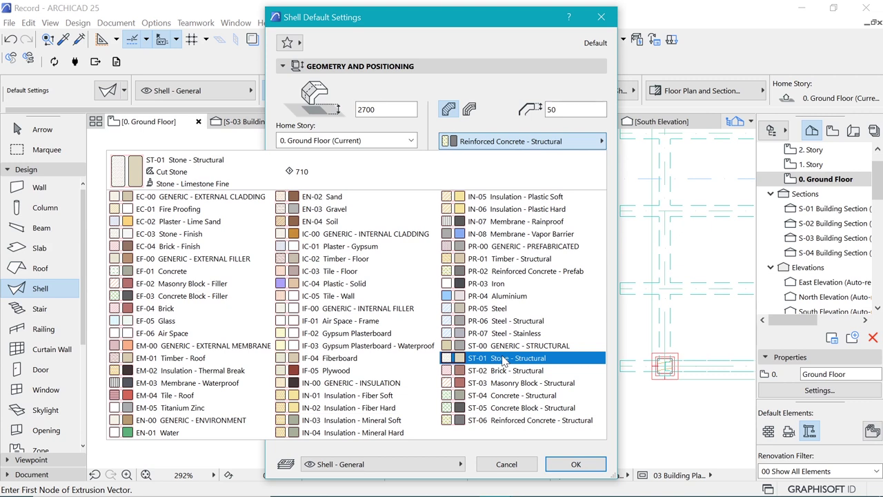
{"action": "left_click", "coordinate": [512, 310]}
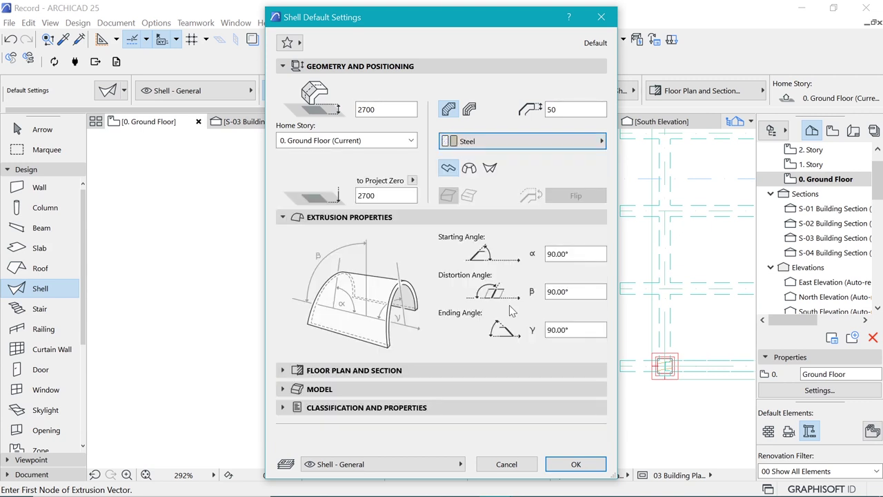
Enable all three surface overrides in the shell defaults and set the second surface to Paint - Titanium White
{"action": "left_click", "coordinate": [360, 390]}
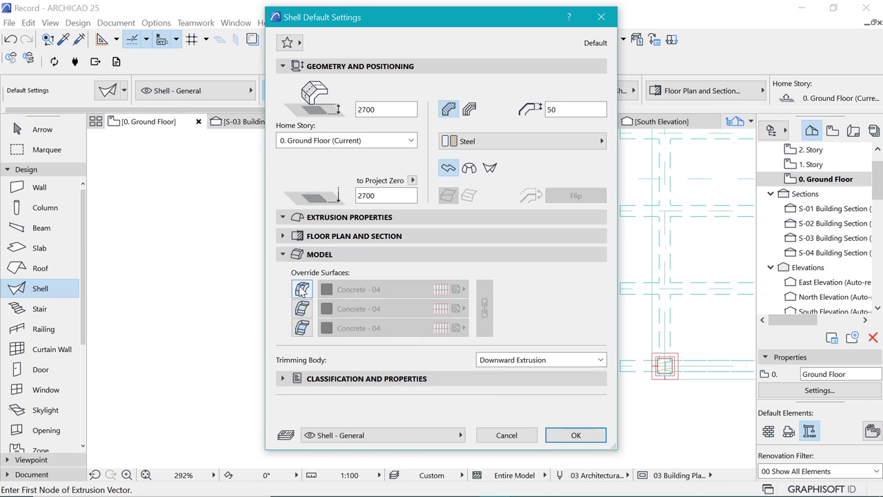
{"action": "left_click", "coordinate": [301, 290]}
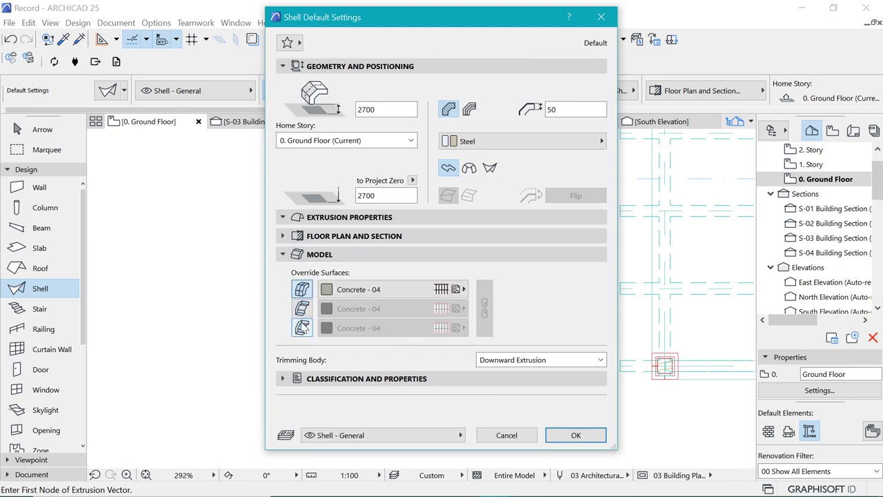
{"action": "left_click", "coordinate": [302, 308]}
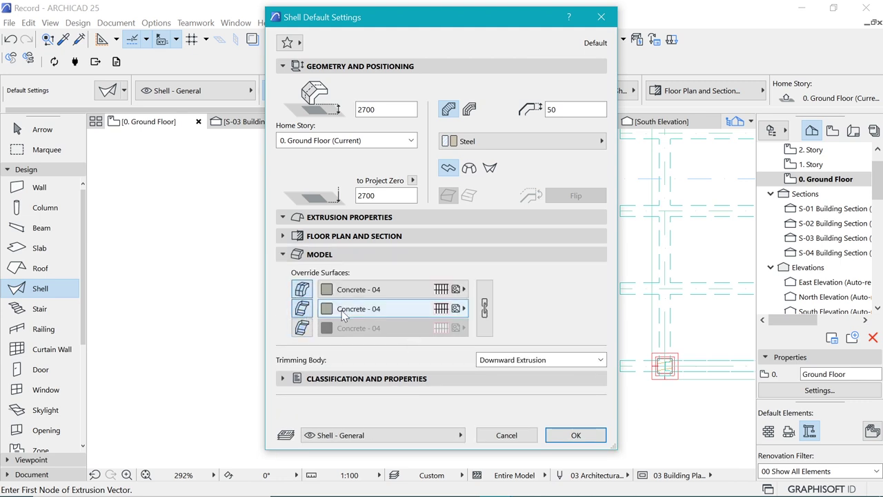
{"action": "left_click", "coordinate": [346, 310]}
{"action": "left_click", "coordinate": [596, 473]}
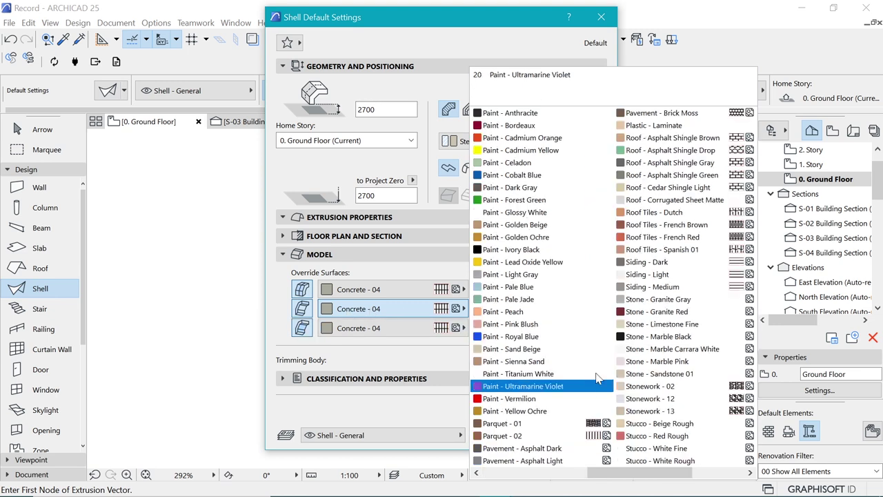
{"action": "left_click", "coordinate": [574, 373]}
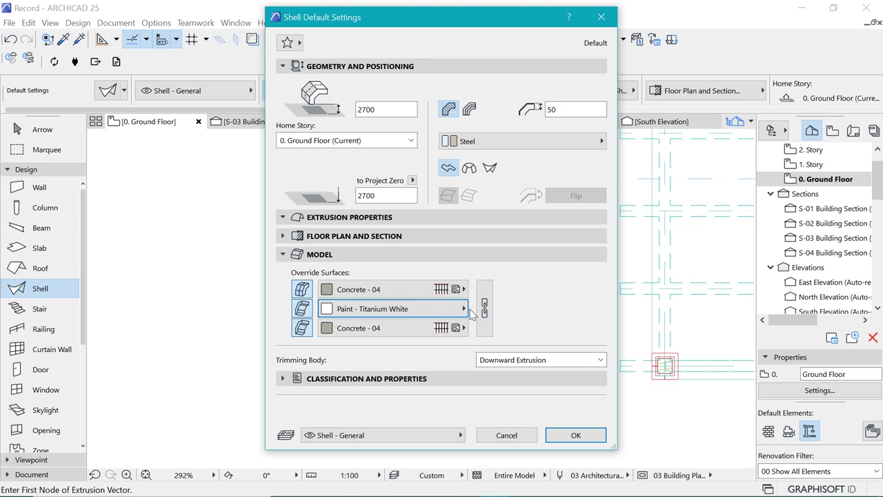
{"action": "left_click", "coordinate": [575, 436]}
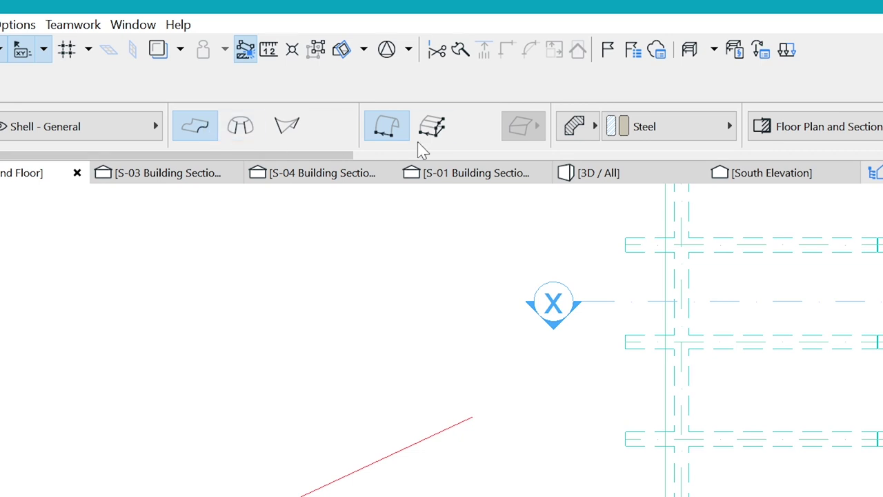
Measure the lower-right structure's length on plan and create a detailed extruded shell from the pasted polyline with an extrusion length of 5500
{"action": "left_click", "coordinate": [431, 133]}
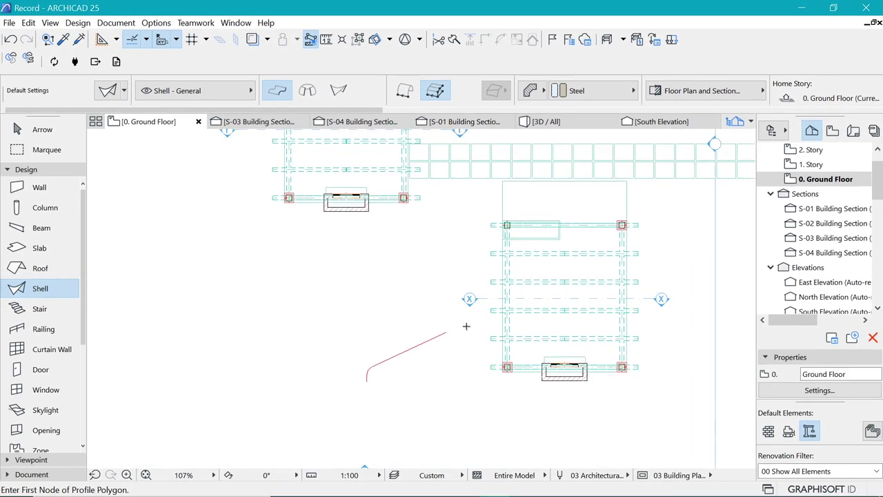
{"action": "scroll", "coordinate": [466, 326], "scroll_direction": "up", "scroll_amount": 1}
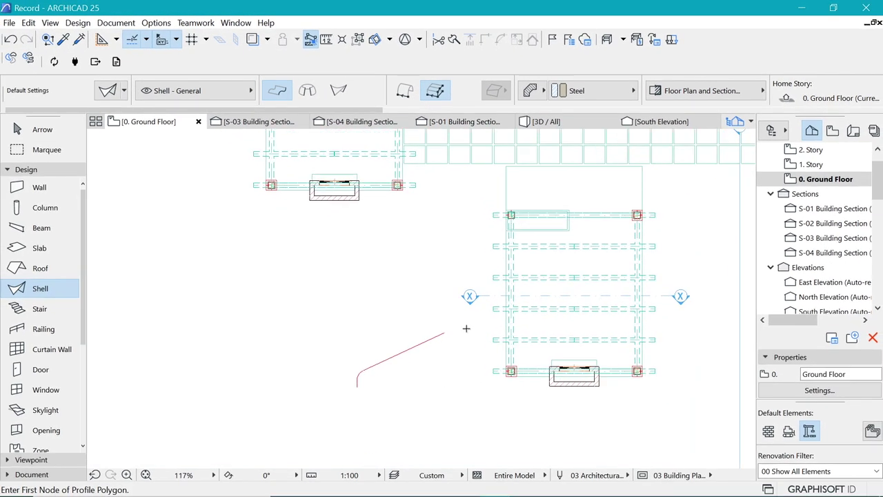
{"action": "key", "text": "m"}
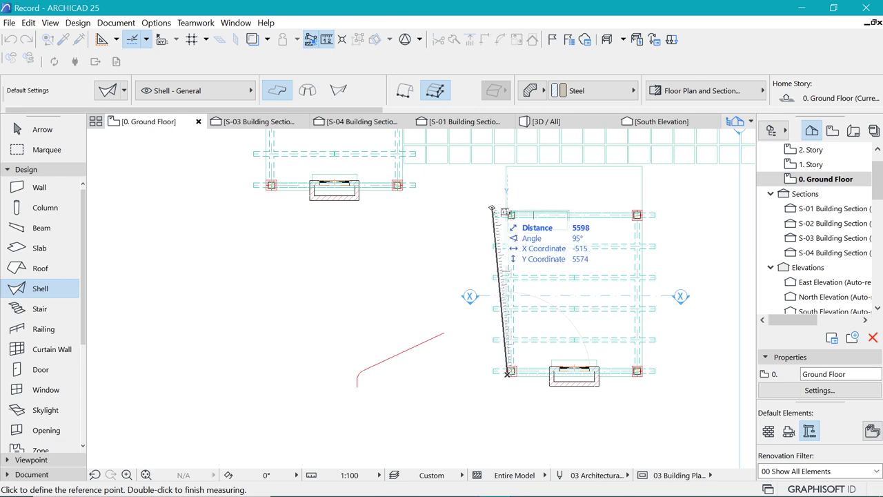
{"action": "key", "text": "Escape"}
{"action": "key", "text": "space"}
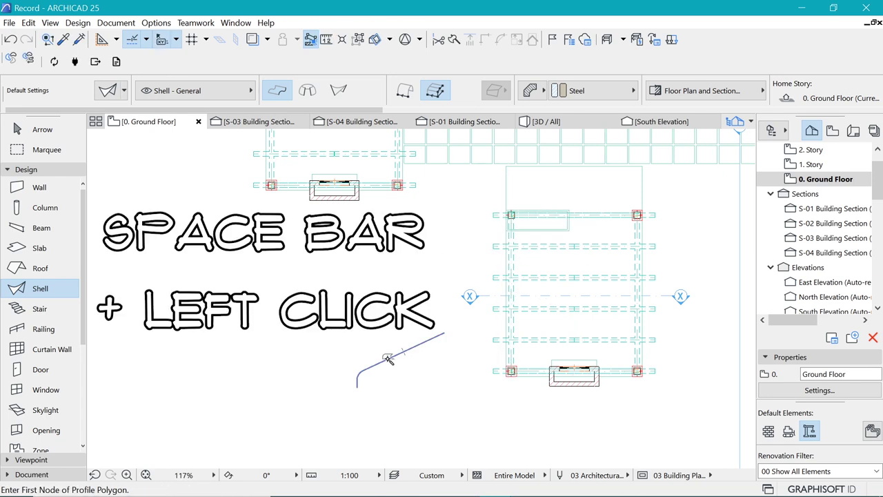
{"action": "left_click", "coordinate": [388, 359]}
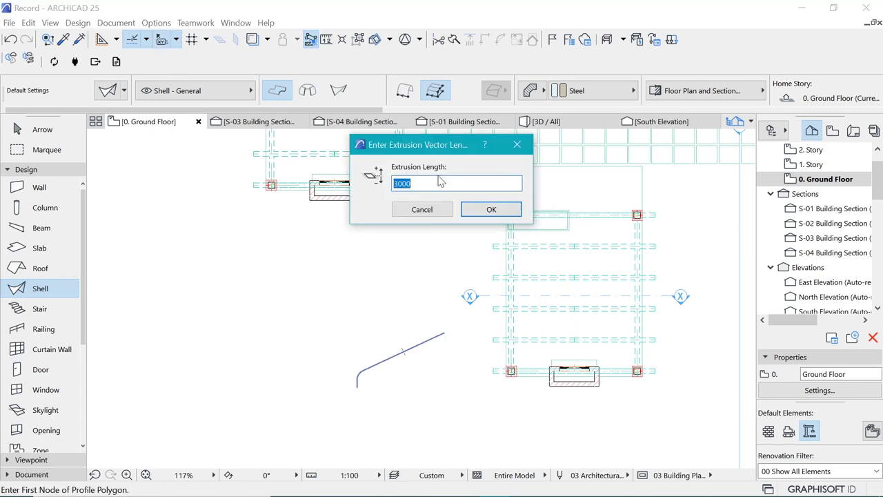
{"action": "type", "text": "55"}
{"action": "key", "text": "Return"}
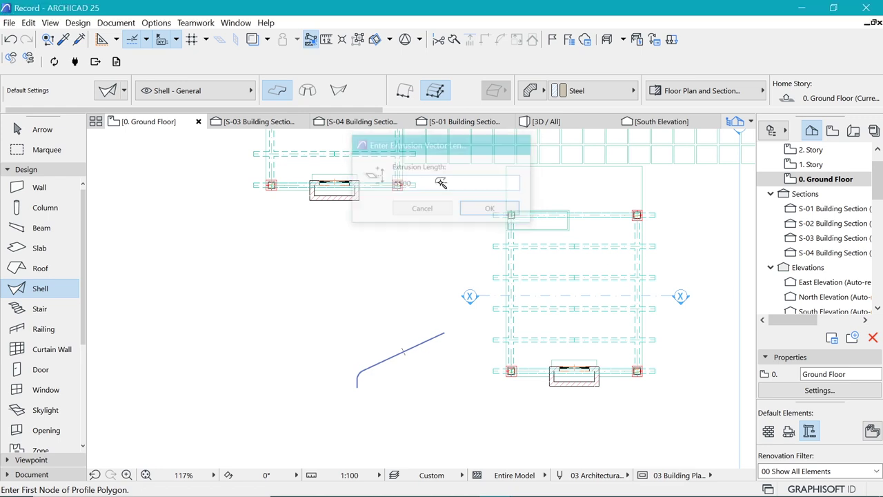
Flip the thickness side of the new extruded shell on the Ground Floor plan and deselect it
{"action": "scroll", "coordinate": [408, 325], "scroll_direction": "up", "scroll_amount": 2}
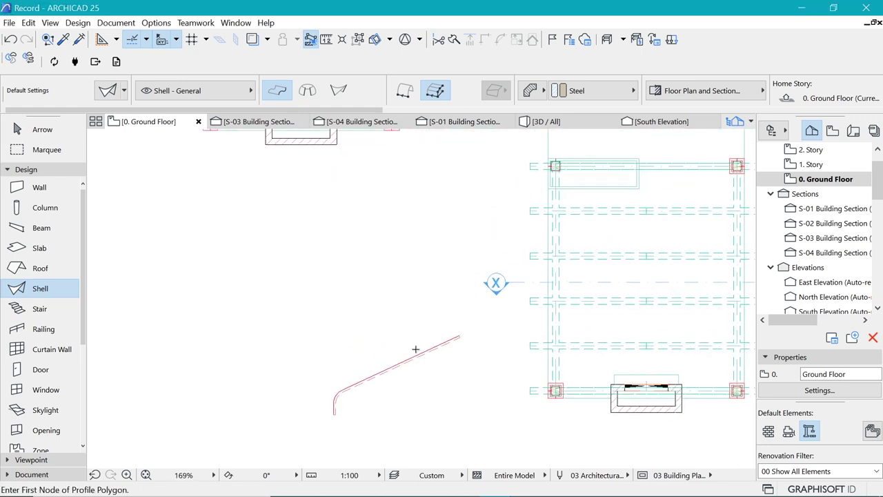
{"action": "left_click", "coordinate": [418, 361]}
{"action": "scroll", "coordinate": [418, 360], "scroll_direction": "up", "scroll_amount": 3}
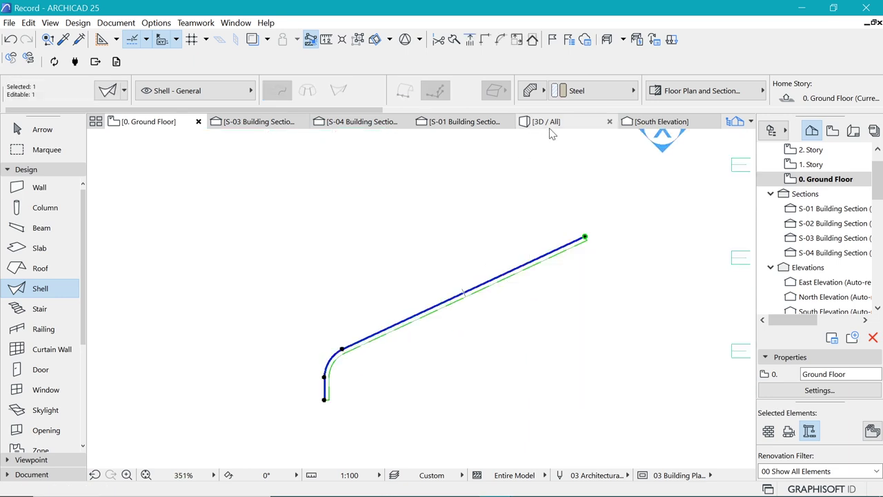
{"action": "scroll", "coordinate": [490, 90], "scroll_direction": "down", "scroll_amount": 6}
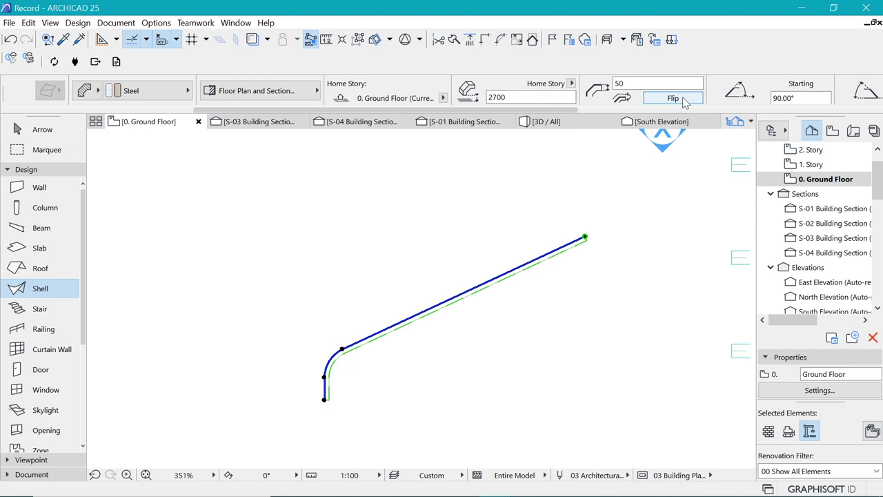
{"action": "left_click", "coordinate": [672, 98]}
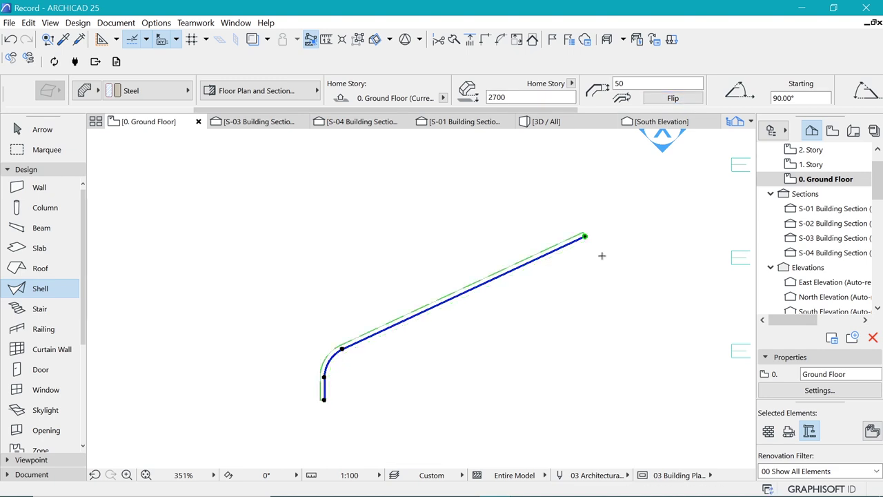
{"action": "scroll", "coordinate": [298, 312], "scroll_direction": "down", "scroll_amount": 3}
{"action": "scroll", "coordinate": [364, 301], "scroll_direction": "up", "scroll_amount": 1}
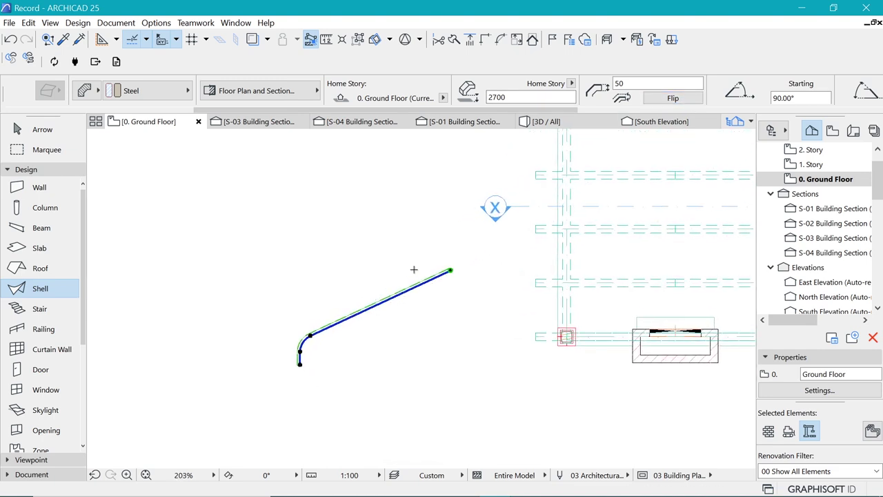
{"action": "scroll", "coordinate": [414, 271], "scroll_direction": "down", "scroll_amount": 4}
{"action": "scroll", "coordinate": [428, 284], "scroll_direction": "up", "scroll_amount": 1}
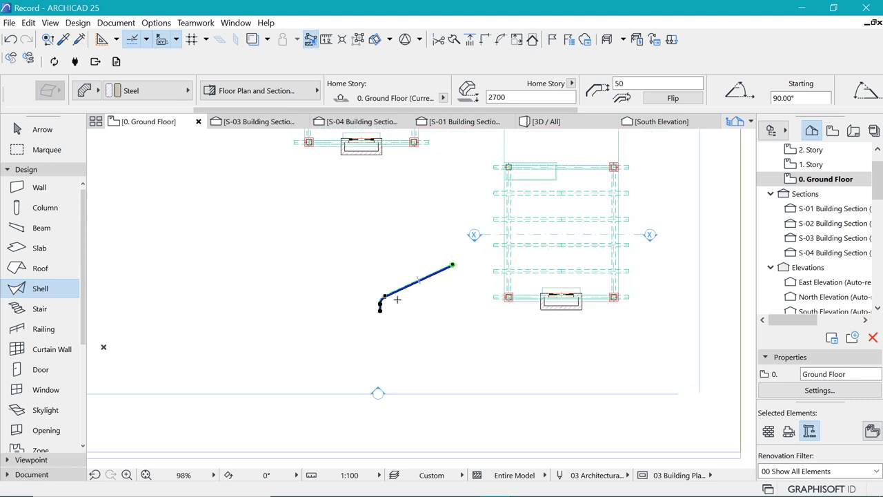
{"action": "scroll", "coordinate": [397, 300], "scroll_direction": "down", "scroll_amount": 3}
{"action": "key", "text": "Escape"}
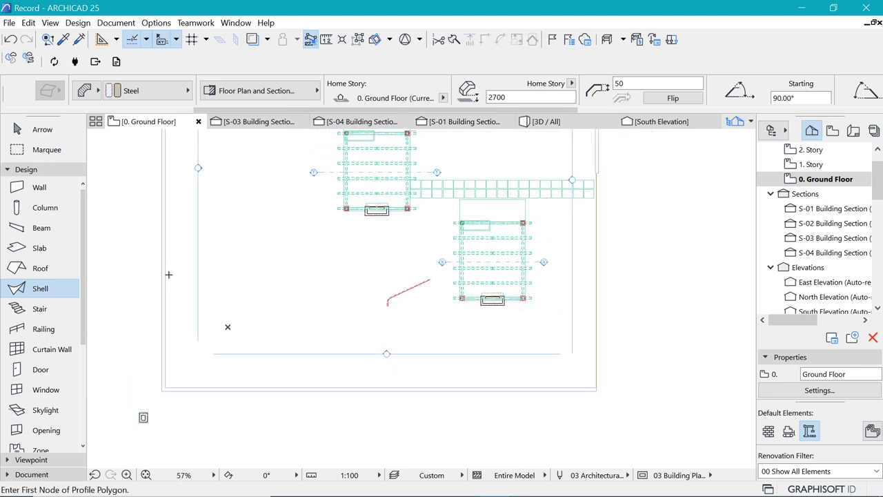
Open the West Elevation view from its elevation marker on the Ground Floor plan
{"action": "left_click", "coordinate": [199, 324], "text": "shift"}
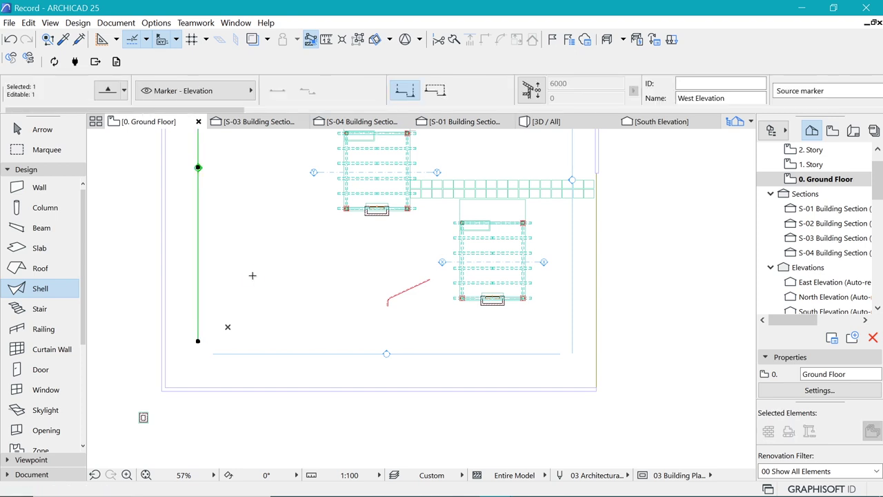
{"action": "right_click", "coordinate": [252, 275]}
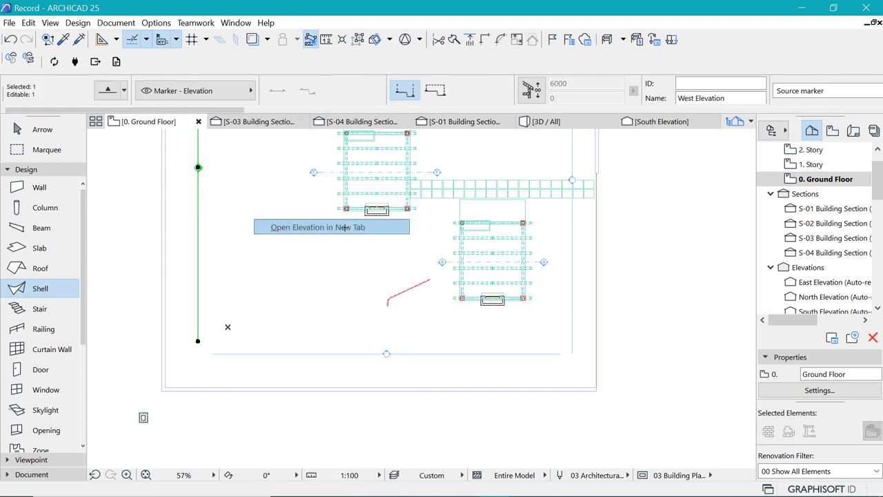
{"action": "left_click", "coordinate": [345, 227]}
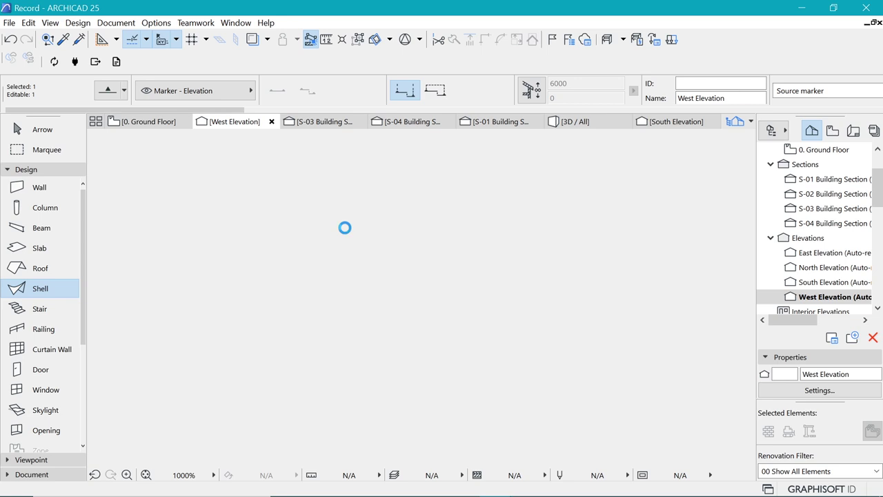
Rotate the upright shell 90° clockwise about its lower outer corner in the West Elevation so it lies horizontally
{"action": "scroll", "coordinate": [486, 269], "scroll_direction": "up", "scroll_amount": 5}
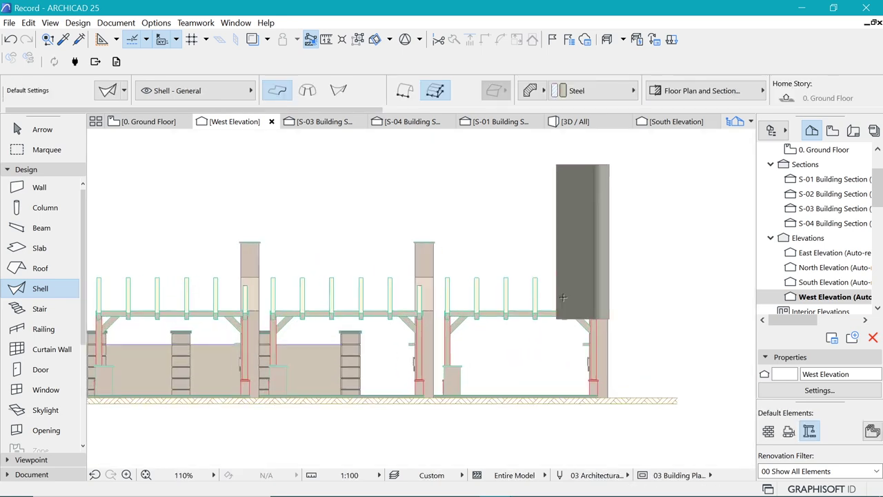
{"action": "left_click", "coordinate": [603, 288]}
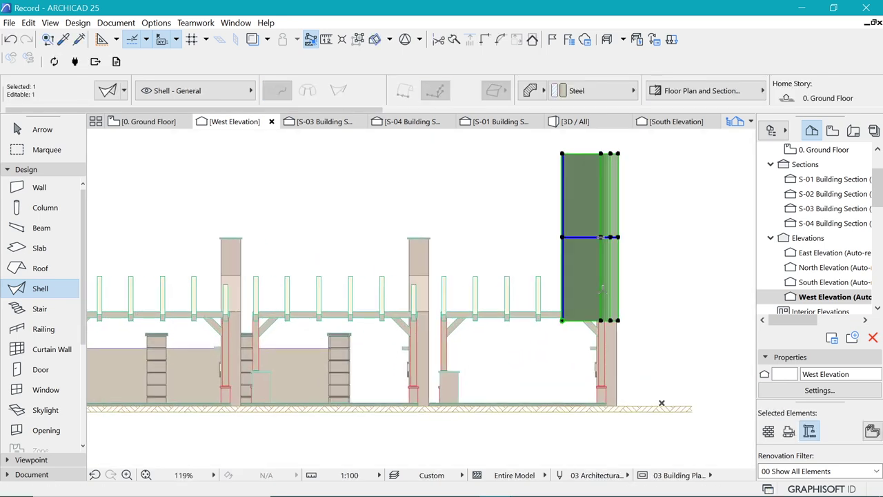
{"action": "key", "text": "ctrl+e"}
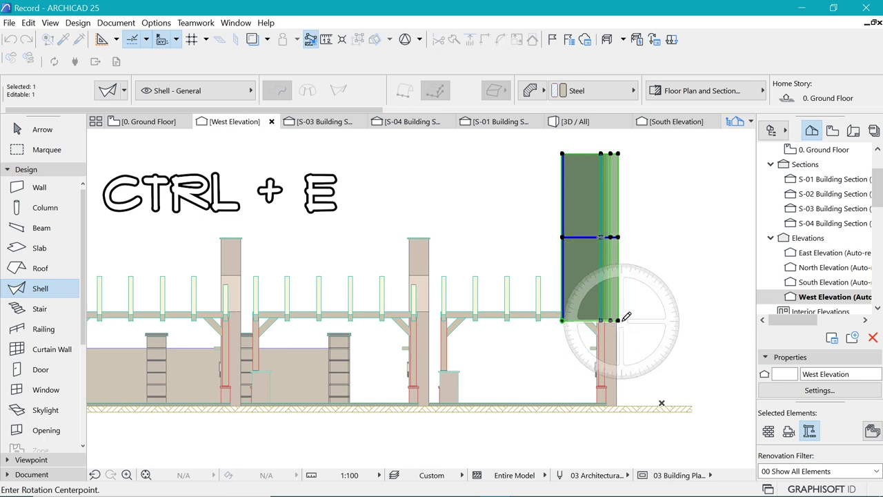
{"action": "left_click", "coordinate": [618, 321]}
{"action": "left_click", "coordinate": [619, 237]}
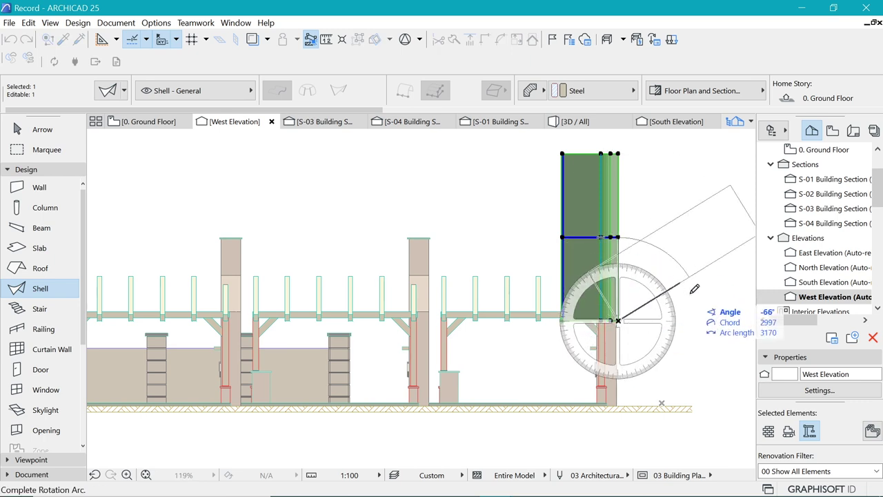
{"action": "left_click", "coordinate": [706, 320]}
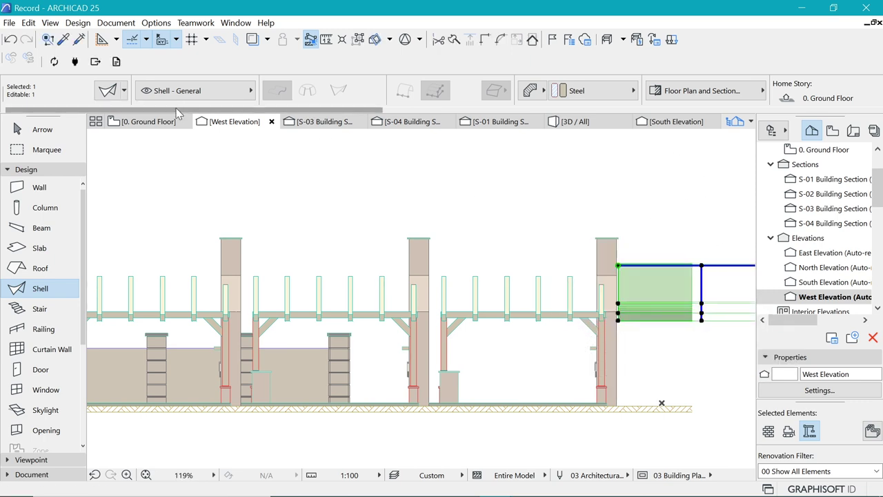
Move the shell on the Ground Floor plan from its ridge-edge corner to the midpoint of the lower-right structure's upper beam
{"action": "left_click", "coordinate": [157, 124]}
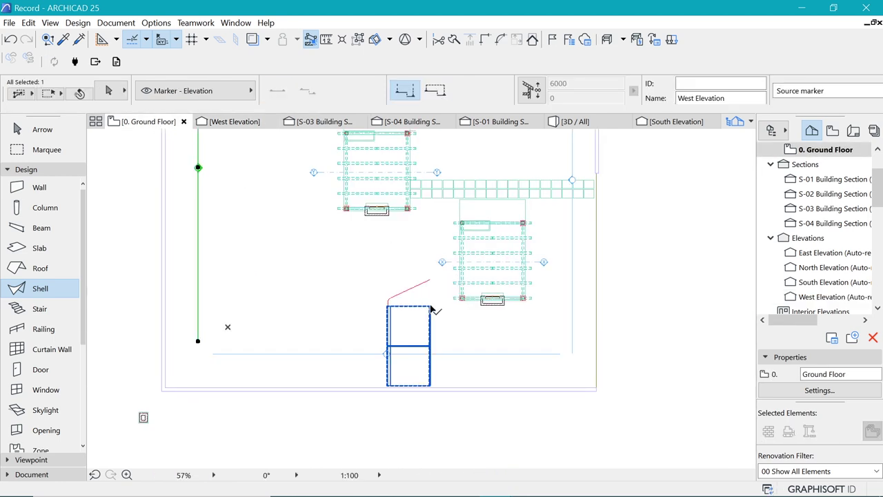
{"action": "key", "text": "ctrl+d"}
{"action": "left_click", "coordinate": [430, 306]}
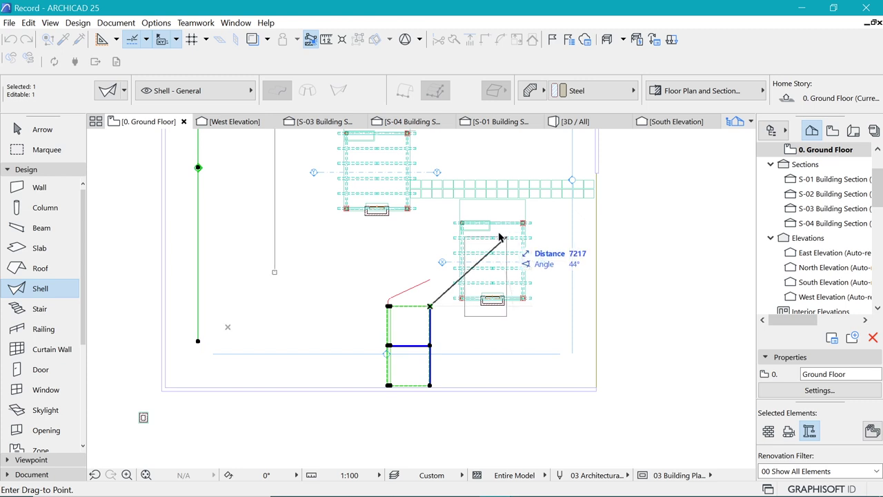
{"action": "scroll", "coordinate": [494, 232], "scroll_direction": "up", "scroll_amount": 2}
{"action": "left_click", "coordinate": [491, 217]}
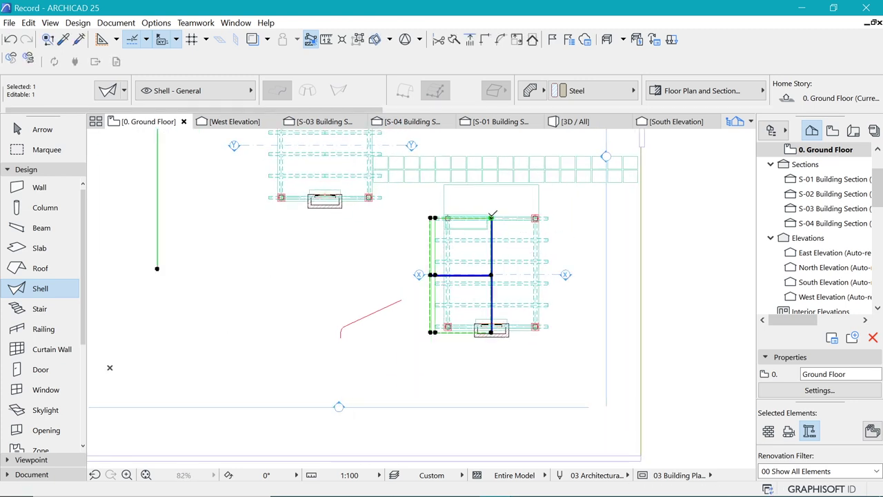
{"action": "key", "text": "Escape"}
Open section S-03 through the lower-right structure and lower the shell's ridge end onto the top endpoint of the profile polyline
{"action": "scroll", "coordinate": [491, 210], "scroll_direction": "up", "scroll_amount": 2}
{"action": "left_click", "coordinate": [578, 304], "text": "shift"}
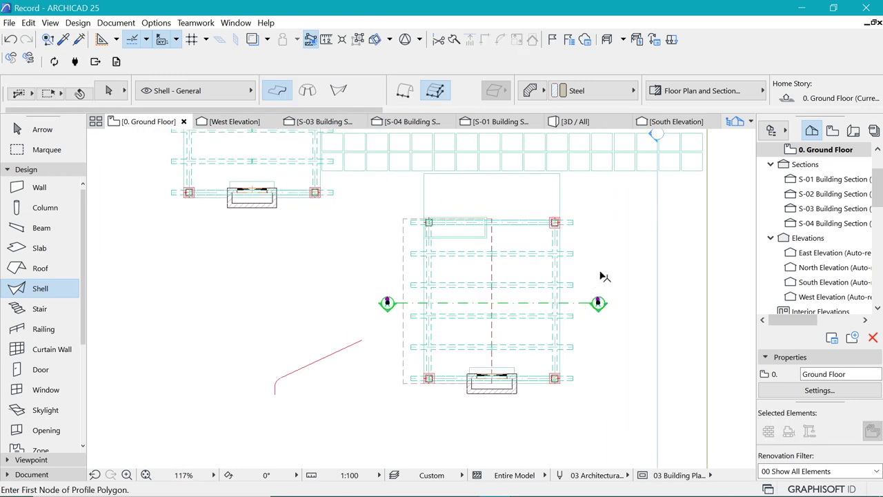
{"action": "right_click", "coordinate": [720, 250]}
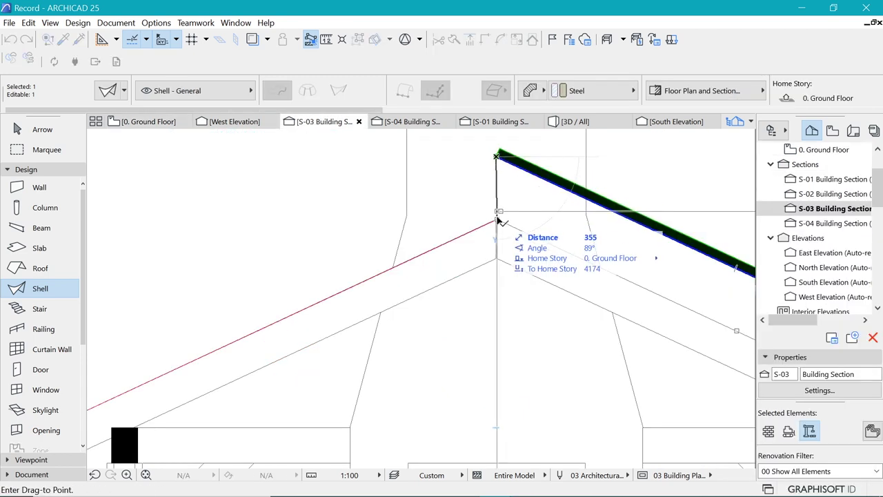
{"action": "left_click", "coordinate": [497, 220]}
Mirror a copy of the shell about the vertical axis through the roof ridge in section S-03
{"action": "scroll", "coordinate": [442, 195], "scroll_direction": "down", "scroll_amount": 4}
{"action": "key", "text": "ctrl+shift+m"}
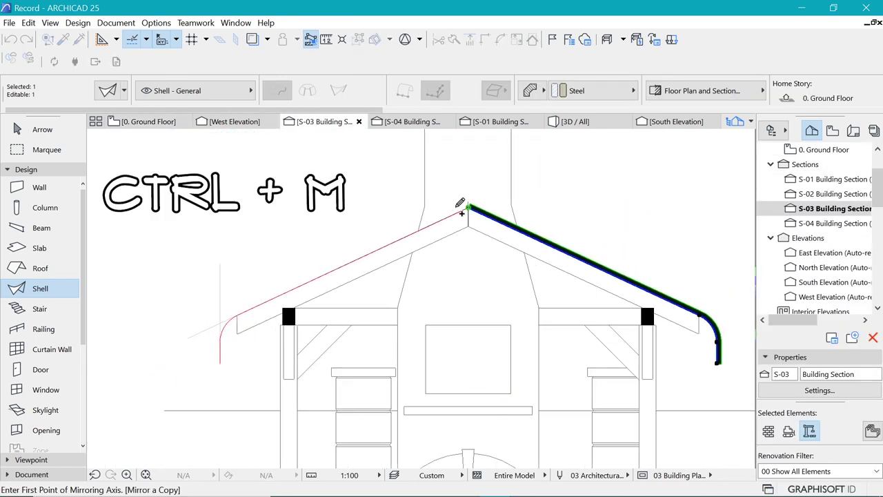
{"action": "left_click", "coordinate": [469, 207]}
{"action": "left_click", "coordinate": [469, 248]}
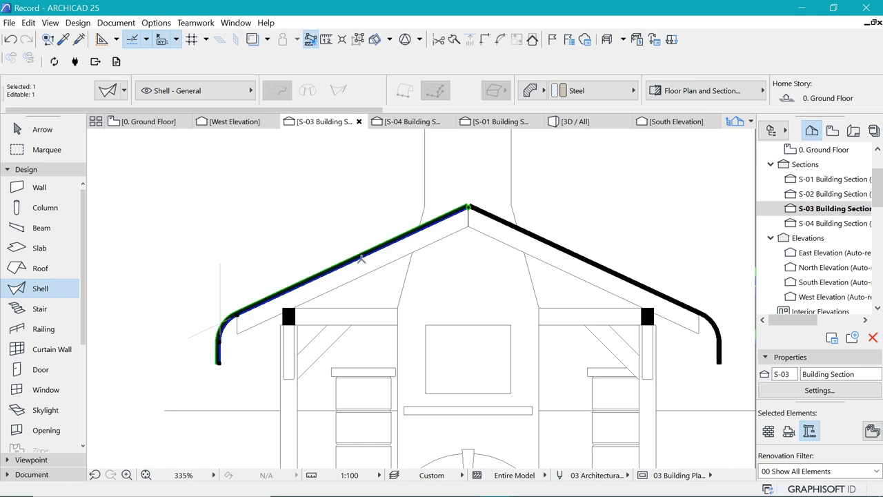
{"action": "key", "text": "Escape"}
{"action": "scroll", "coordinate": [469, 206], "scroll_direction": "down", "scroll_amount": 1}
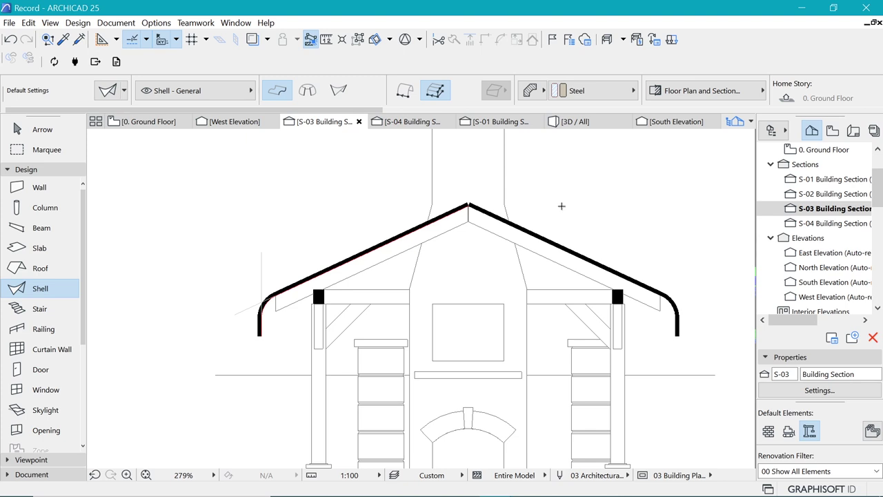
Show the two roof shells in the 3D view and leave the Shell tool
{"action": "left_click", "coordinate": [575, 122]}
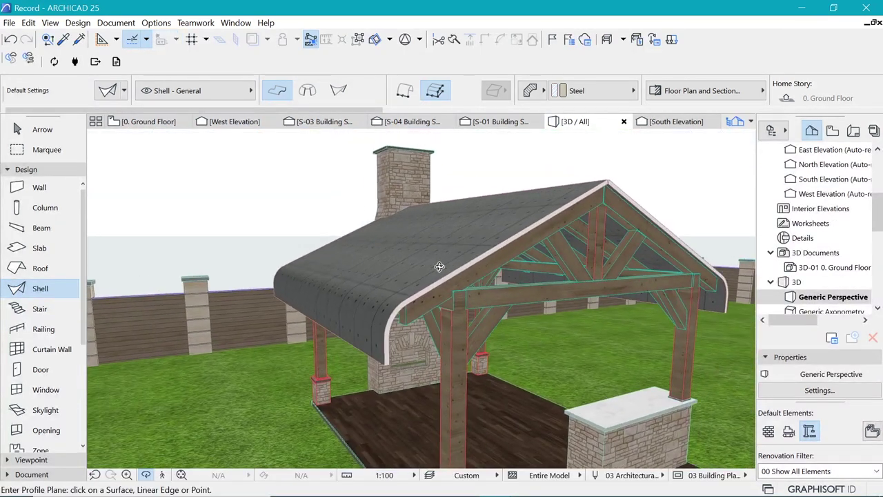
{"action": "key", "text": "Escape"}
{"action": "key", "text": "Escape"}
Set the first and third surface overrides of both roof shells to the Roof - Corrugated Sheet material
{"action": "left_click", "coordinate": [444, 232]}
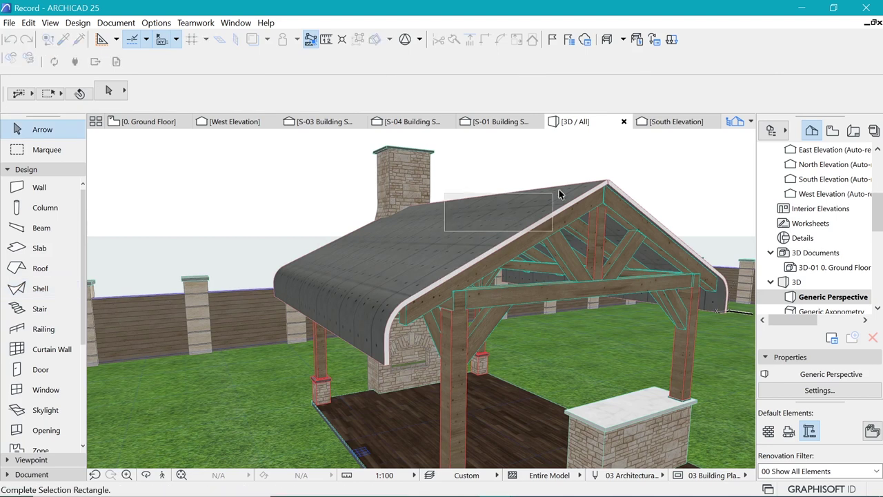
{"action": "left_click", "coordinate": [562, 192]}
{"action": "left_click", "coordinate": [607, 183]}
{"action": "left_click", "coordinate": [630, 199], "text": "shift"}
{"action": "key", "text": "ctrl+t"}
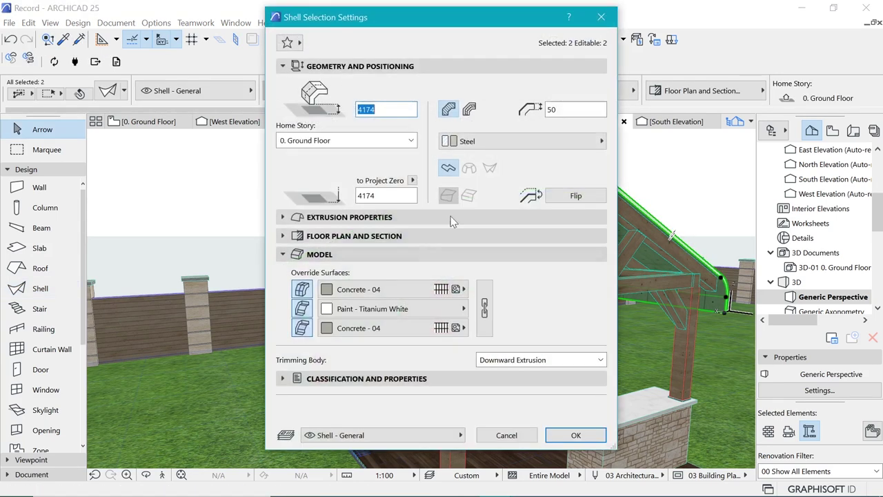
{"action": "left_click", "coordinate": [398, 287]}
{"action": "left_click", "coordinate": [667, 206]}
{"action": "left_click", "coordinate": [387, 328]}
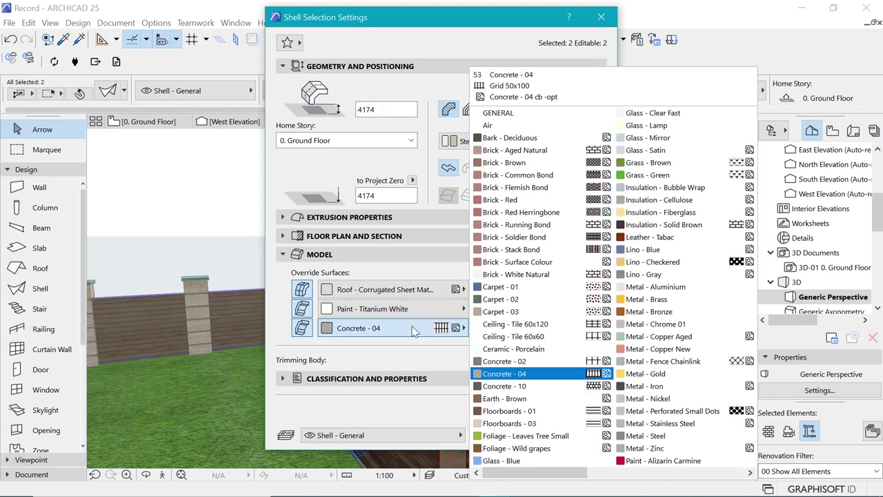
{"action": "left_click", "coordinate": [669, 214]}
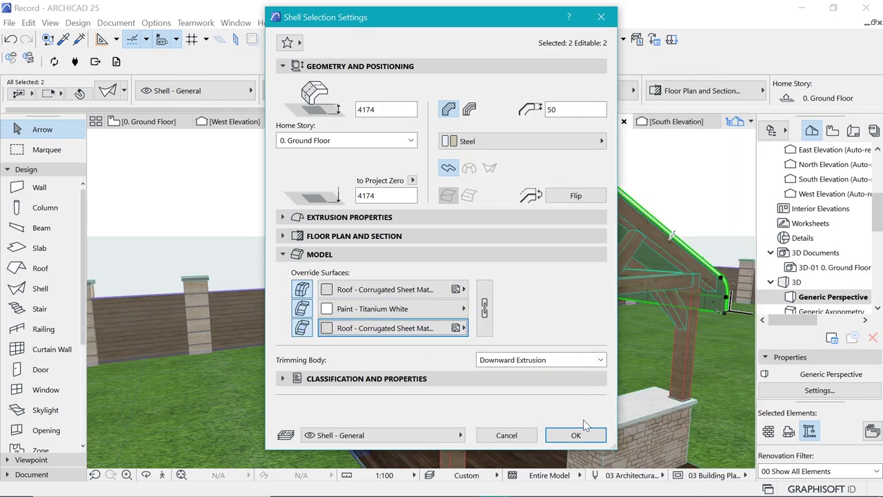
{"action": "left_click", "coordinate": [583, 435]}
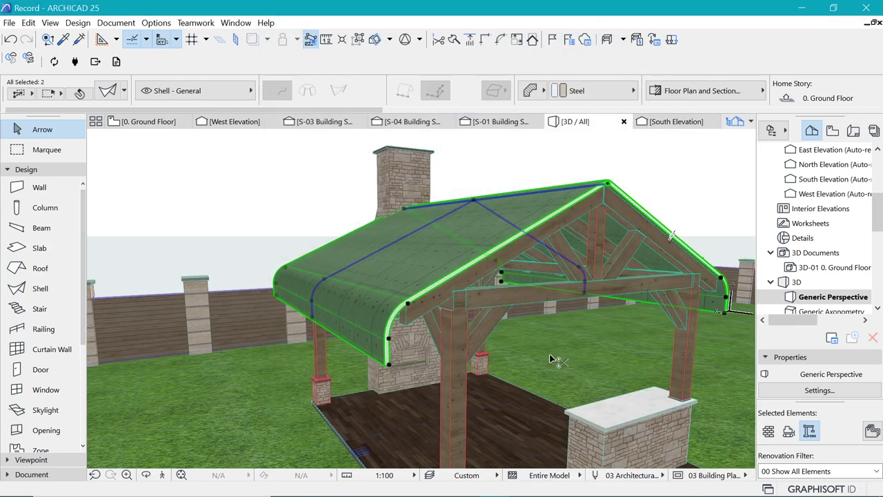
{"action": "key", "text": "Escape"}
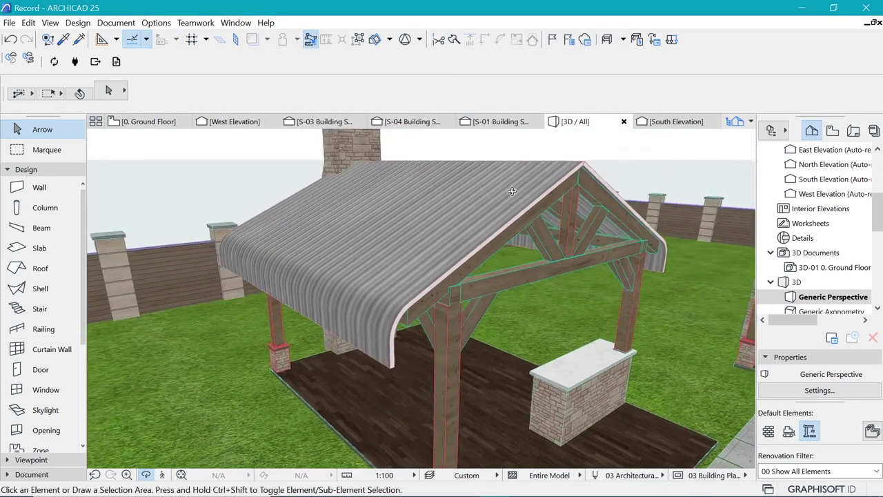
{"action": "middle_click_drag", "start_coordinate": [512, 191], "coordinate": [421, 197], "text": "shift"}
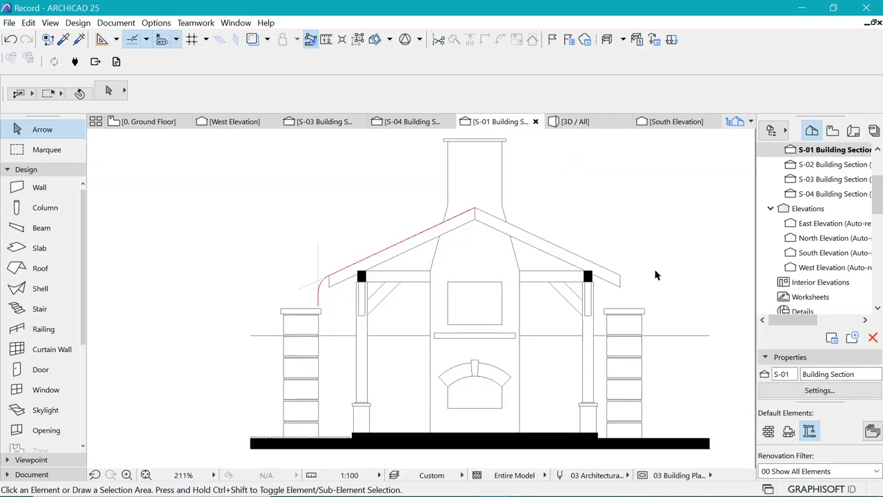
Place a copy of the curved roof profile polyline in the empty area to the upper left of the structure in section S-01
{"action": "scroll", "coordinate": [329, 238], "scroll_direction": "up", "scroll_amount": 3}
{"action": "left_click", "coordinate": [315, 306]}
{"action": "key", "text": "ctrl+d"}
{"action": "scroll", "coordinate": [313, 336], "scroll_direction": "down", "scroll_amount": 1}
{"action": "middle_click_drag", "start_coordinate": [313, 336], "coordinate": [378, 327]}
{"action": "key", "text": "ctrl"}
{"action": "left_click", "coordinate": [378, 327]}
{"action": "left_click", "coordinate": [268, 228]}
{"action": "scroll", "coordinate": [278, 258], "scroll_direction": "down", "scroll_amount": 4}
{"action": "scroll", "coordinate": [329, 290], "scroll_direction": "up", "scroll_amount": 3}
Offset a copy of the detached curved roof profile polyline outward by 50
{"action": "key", "text": "ctrl+shift+d"}
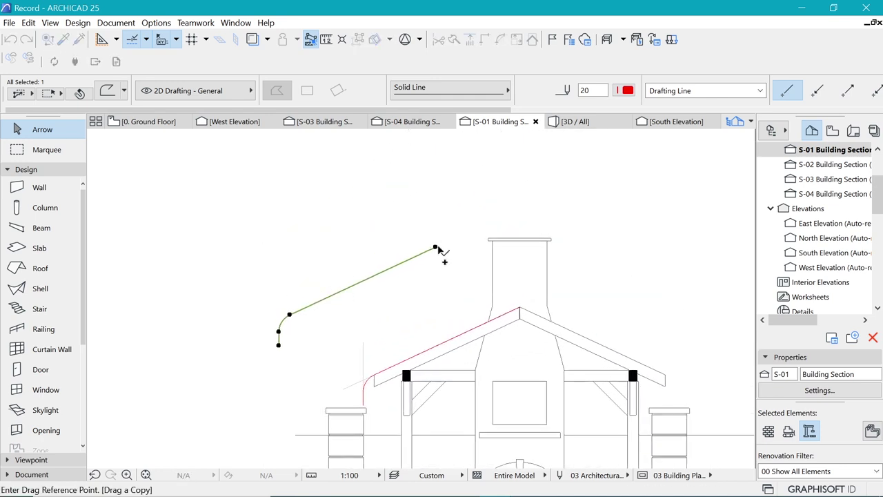
{"action": "left_click", "coordinate": [436, 247]}
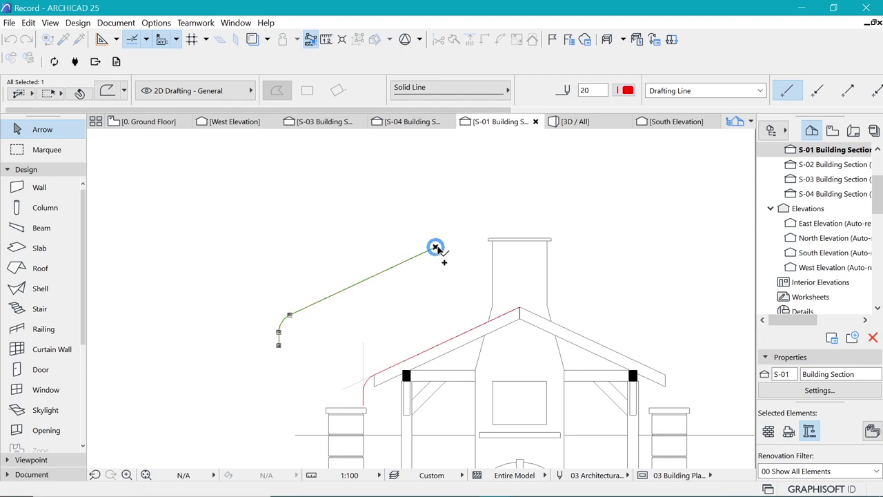
{"action": "scroll", "coordinate": [310, 307], "scroll_direction": "up", "scroll_amount": 2}
{"action": "left_click", "coordinate": [342, 297]}
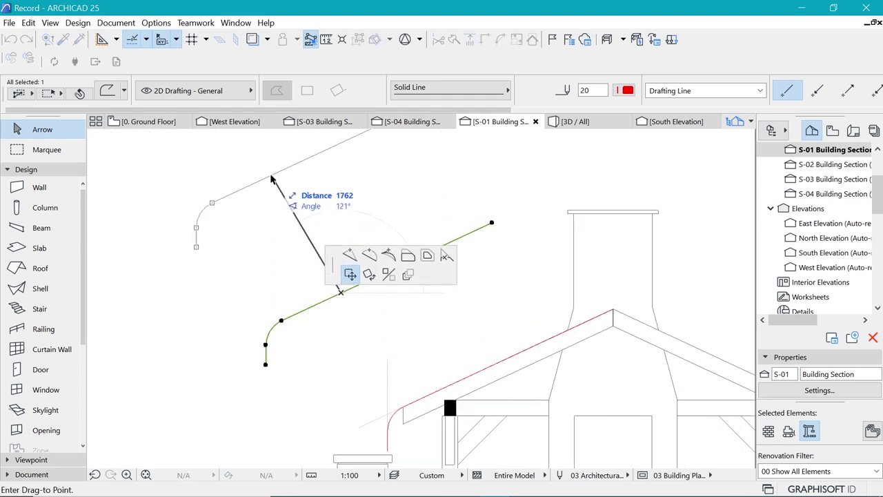
{"action": "left_click", "coordinate": [424, 256]}
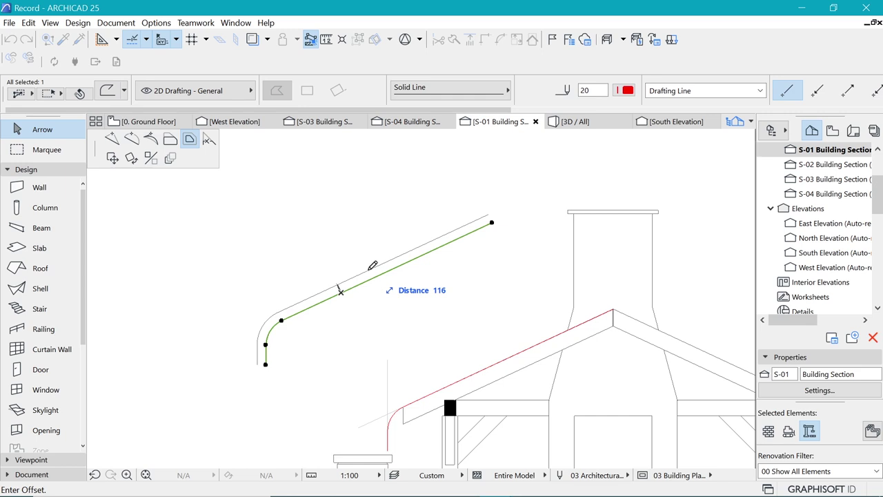
{"action": "type", "text": "50"}
{"action": "key", "text": "Return"}
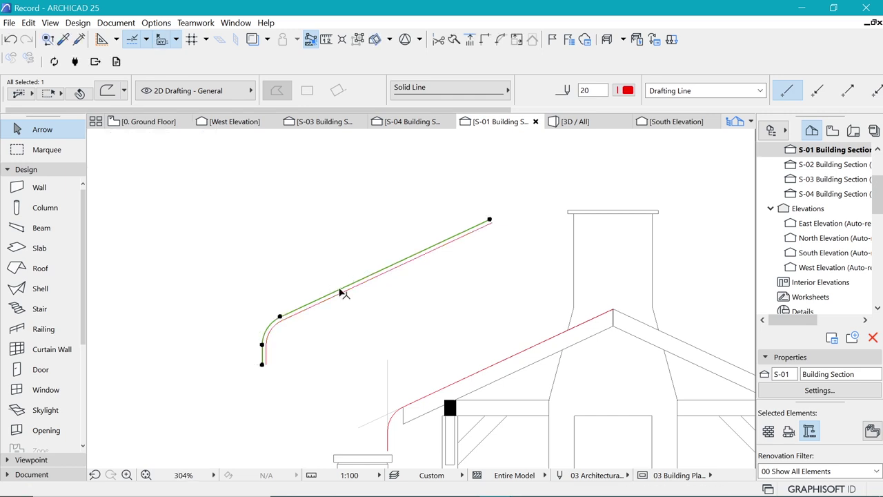
Close both open ends between the two parallel curved polylines with straight lines
{"action": "key", "text": "Escape"}
{"action": "scroll", "coordinate": [263, 364], "scroll_direction": "up", "scroll_amount": 6}
{"action": "left_click", "coordinate": [50, 169]}
{"action": "left_click", "coordinate": [39, 183]}
{"action": "left_click", "coordinate": [39, 183]}
{"action": "left_click", "coordinate": [32, 199]}
{"action": "left_click", "coordinate": [39, 398]}
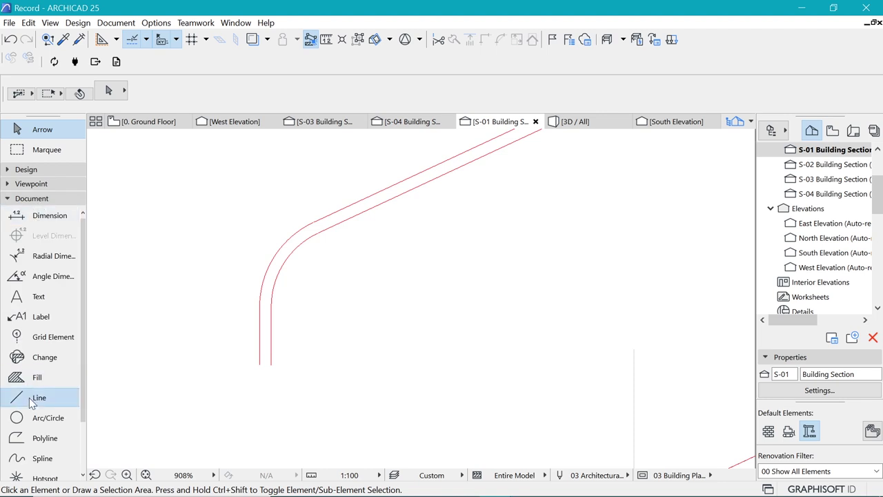
{"action": "left_click", "coordinate": [271, 365]}
{"action": "scroll", "coordinate": [311, 359], "scroll_direction": "down", "scroll_amount": 3}
{"action": "scroll", "coordinate": [614, 194], "scroll_direction": "up", "scroll_amount": 2}
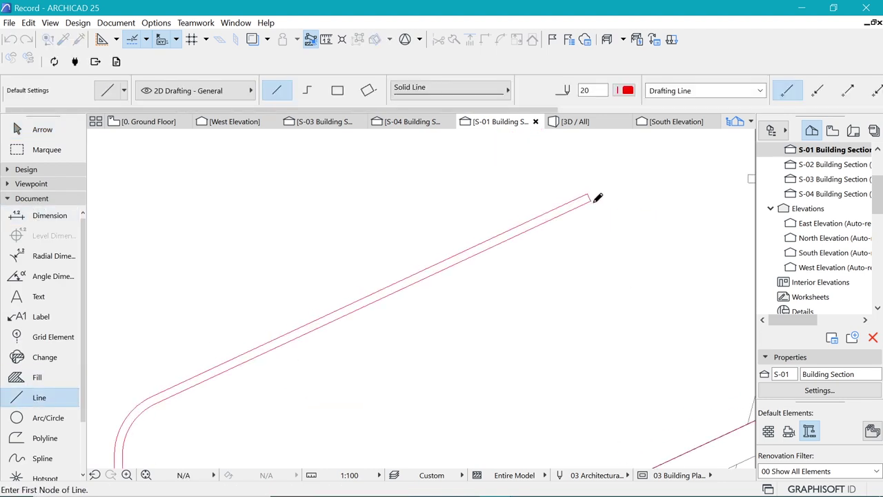
Create a morph from the closed curved roof outline using the Magic Wand
{"action": "scroll", "coordinate": [535, 233], "scroll_direction": "down", "scroll_amount": 5}
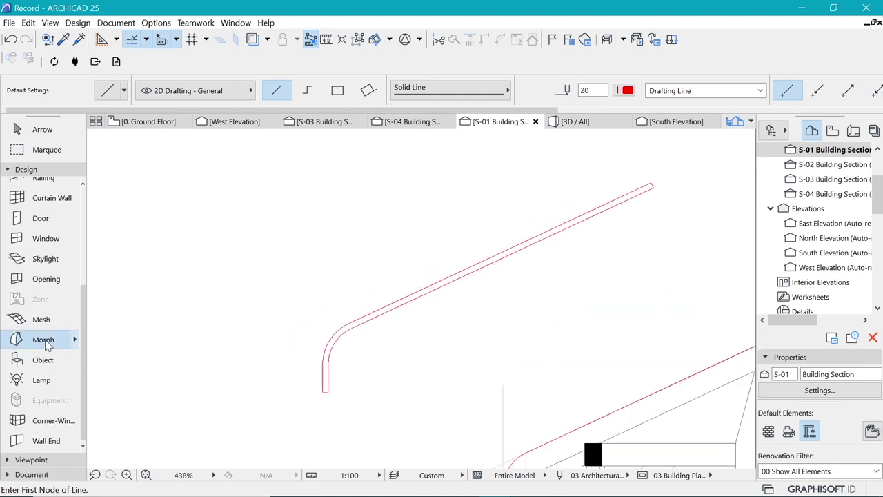
{"action": "left_click", "coordinate": [47, 342]}
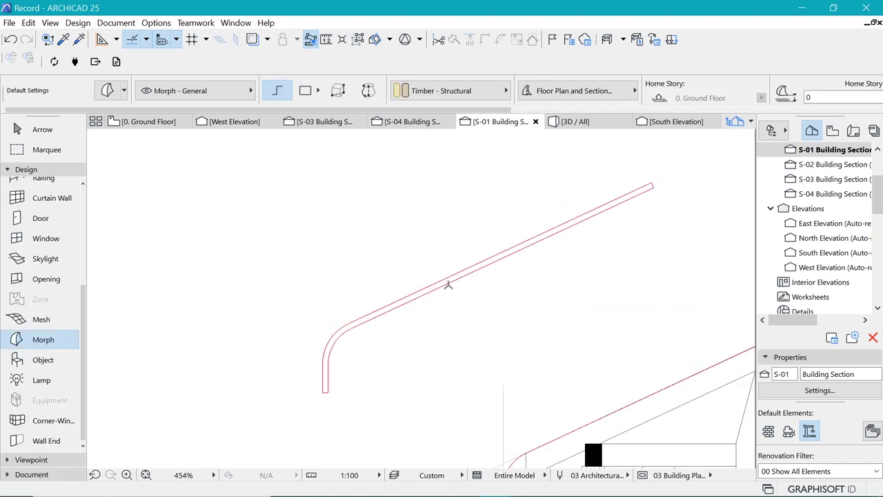
{"action": "scroll", "coordinate": [448, 284], "scroll_direction": "up", "scroll_amount": 2}
{"action": "key", "text": "space"}
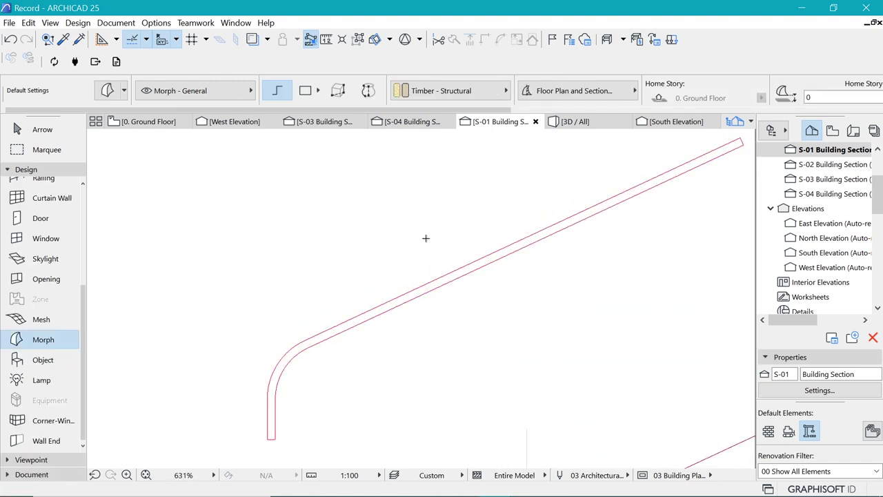
{"action": "left_click", "coordinate": [435, 285], "text": "shift"}
Move the morph so its upper end meets the roof ridge, and set its building material to Steel - Structural
{"action": "scroll", "coordinate": [582, 309], "scroll_direction": "up", "scroll_amount": 1}
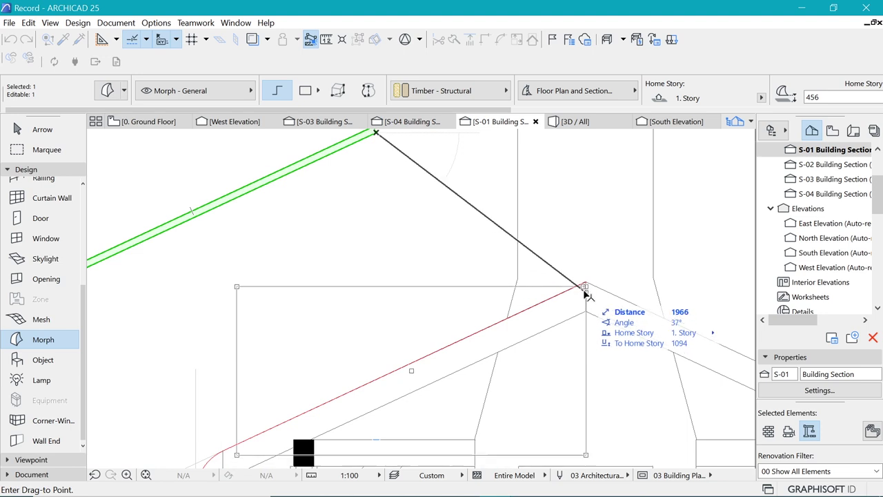
{"action": "left_click", "coordinate": [585, 278]}
{"action": "scroll", "coordinate": [508, 207], "scroll_direction": "down", "scroll_amount": 4}
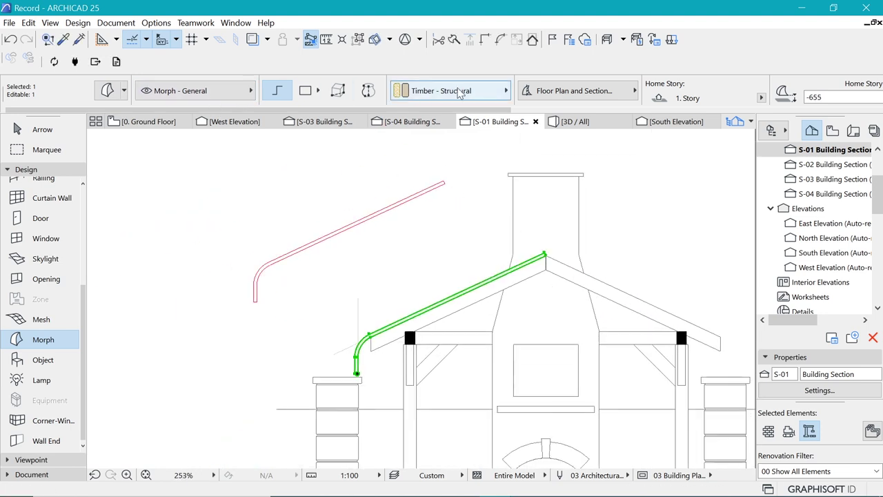
{"action": "left_click", "coordinate": [433, 93]}
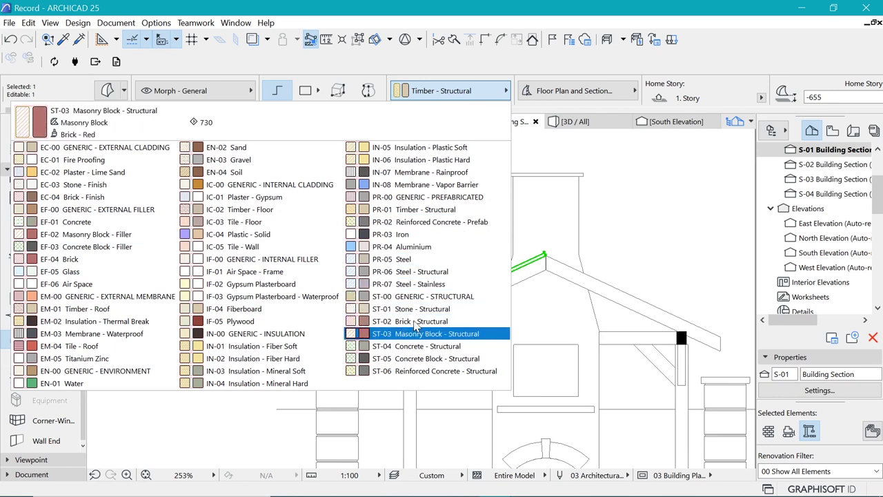
{"action": "left_click", "coordinate": [435, 273]}
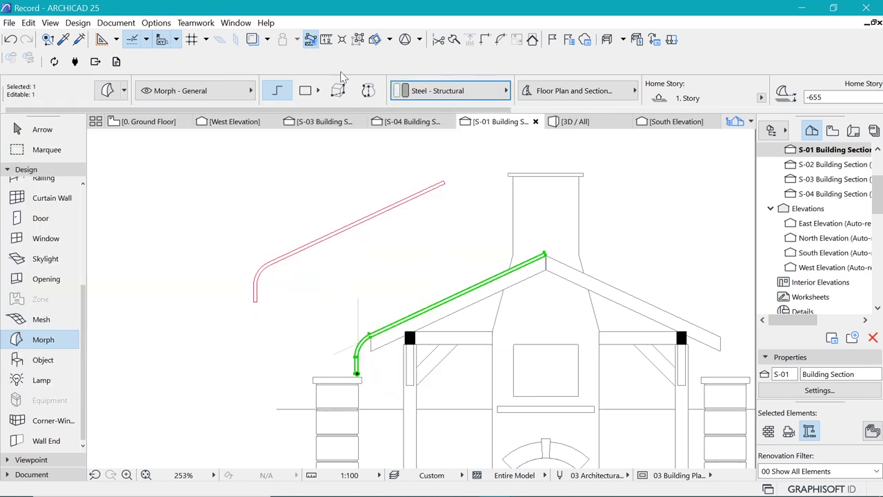
In the ground floor plan, move the morph from the section line to the fireplace end of the structure
{"action": "left_click", "coordinate": [149, 122]}
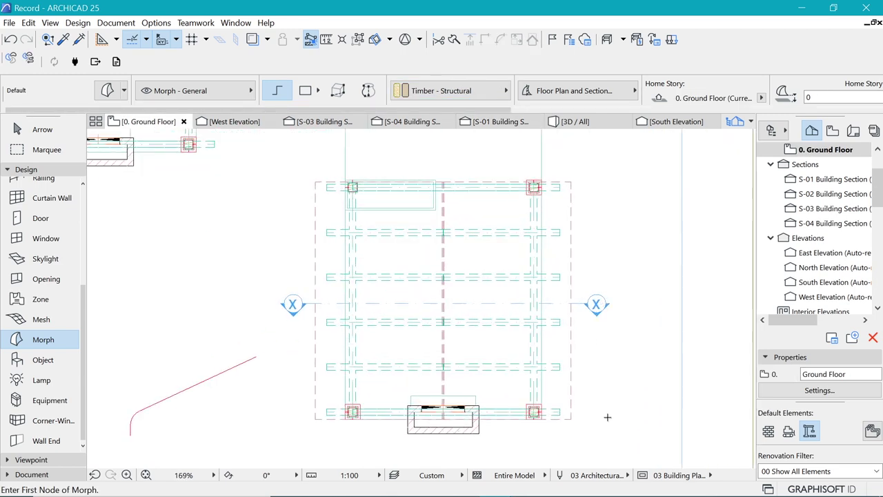
{"action": "scroll", "coordinate": [608, 418], "scroll_direction": "down", "scroll_amount": 5}
{"action": "scroll", "coordinate": [400, 253], "scroll_direction": "up", "scroll_amount": 5}
{"action": "left_click", "coordinate": [574, 300], "text": "shift"}
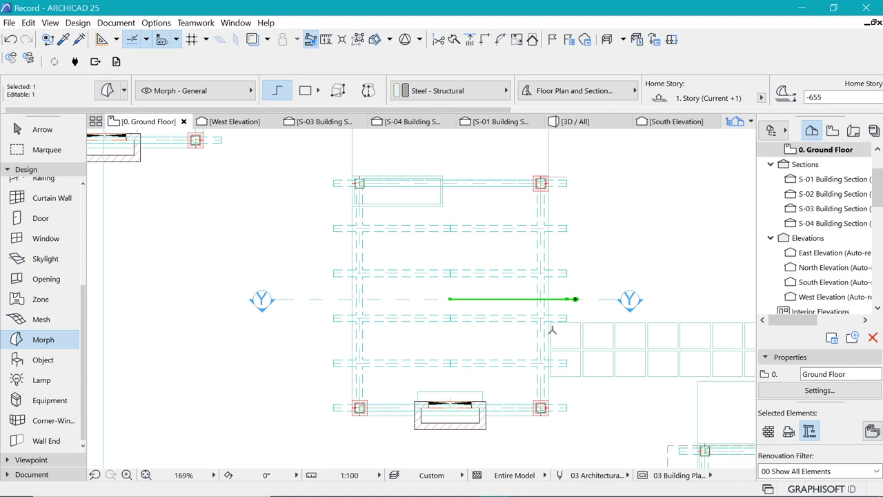
{"action": "key", "text": "ctrl+d"}
{"action": "left_click", "coordinate": [575, 298]}
{"action": "scroll", "coordinate": [566, 407], "scroll_direction": "up", "scroll_amount": 3}
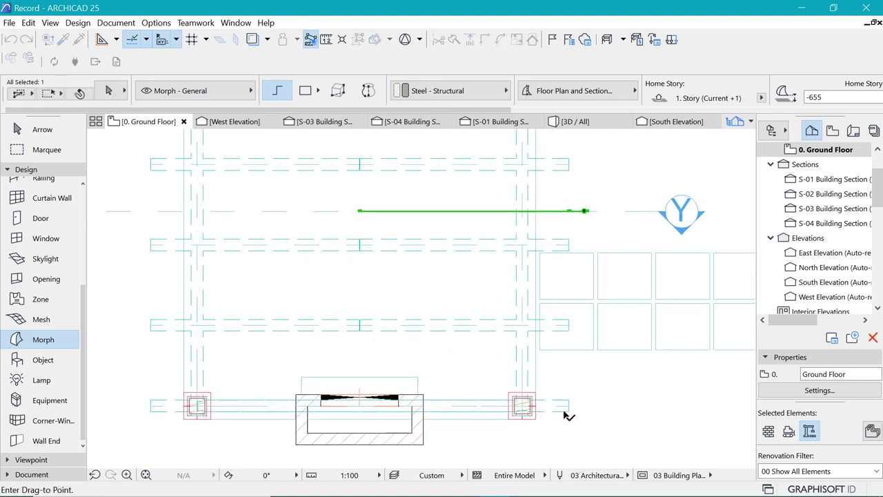
{"action": "left_click", "coordinate": [537, 422]}
{"action": "scroll", "coordinate": [539, 417], "scroll_direction": "down", "scroll_amount": 4}
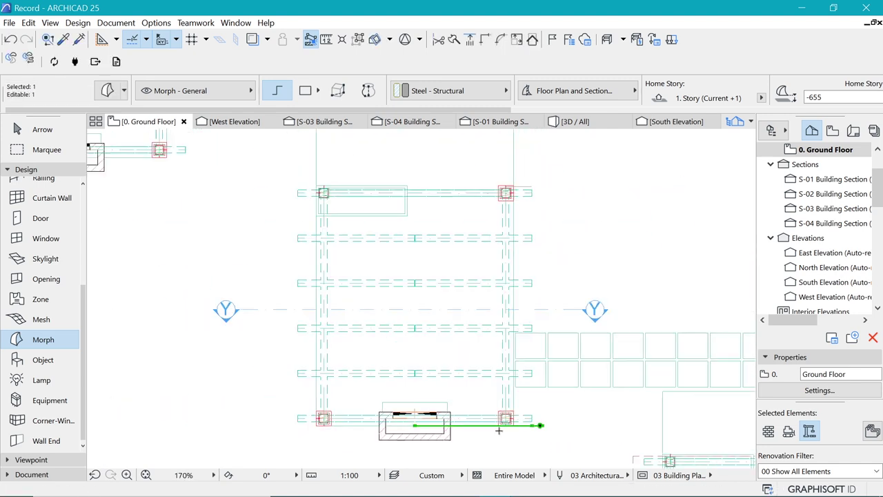
Measure the roof covering's required length from the morph's outer end along the structure
{"action": "key", "text": "m"}
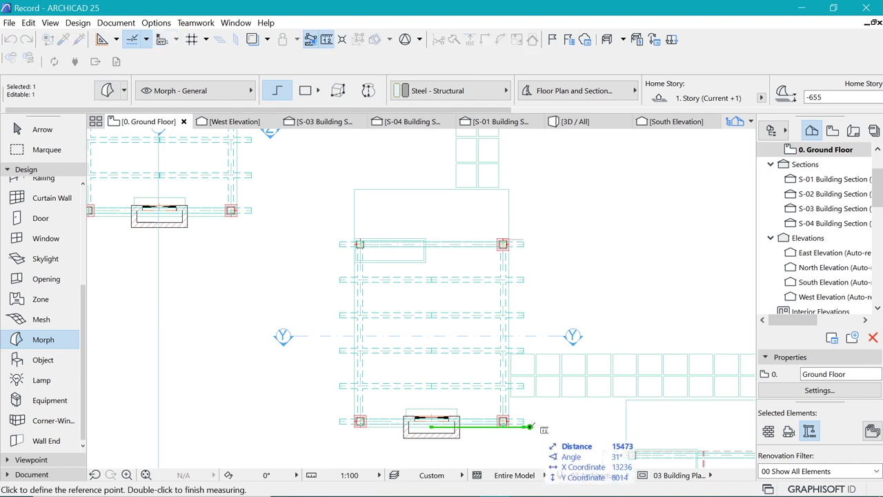
{"action": "left_click", "coordinate": [530, 427]}
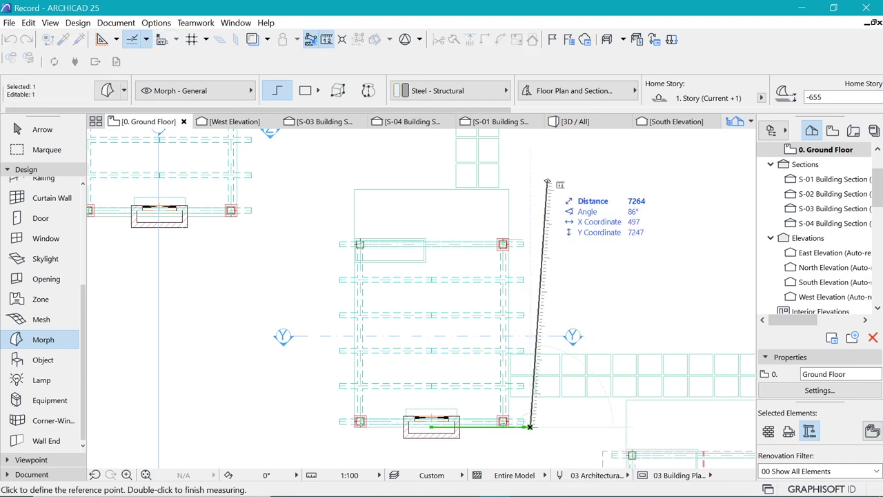
{"action": "key", "text": "Escape"}
In the 3D view, extrude the curved morph face 5500 along the structure to form the roof covering
{"action": "left_click", "coordinate": [575, 122]}
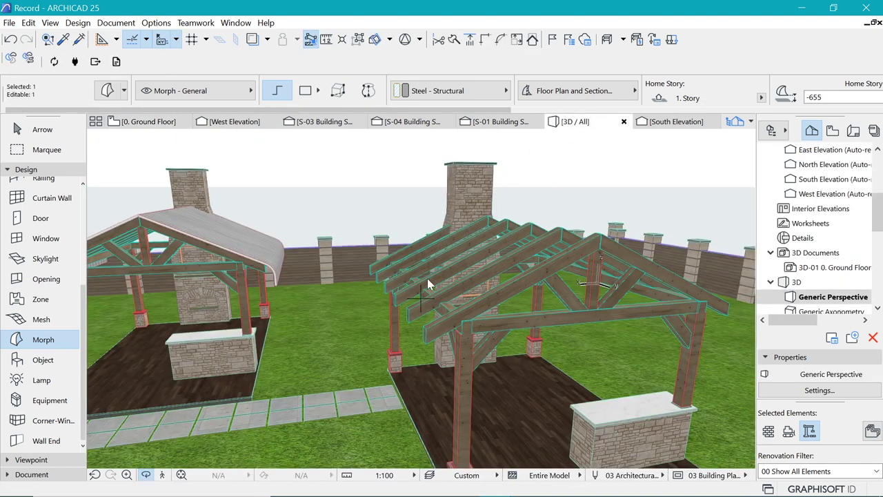
{"action": "scroll", "coordinate": [362, 274], "scroll_direction": "up", "scroll_amount": 10}
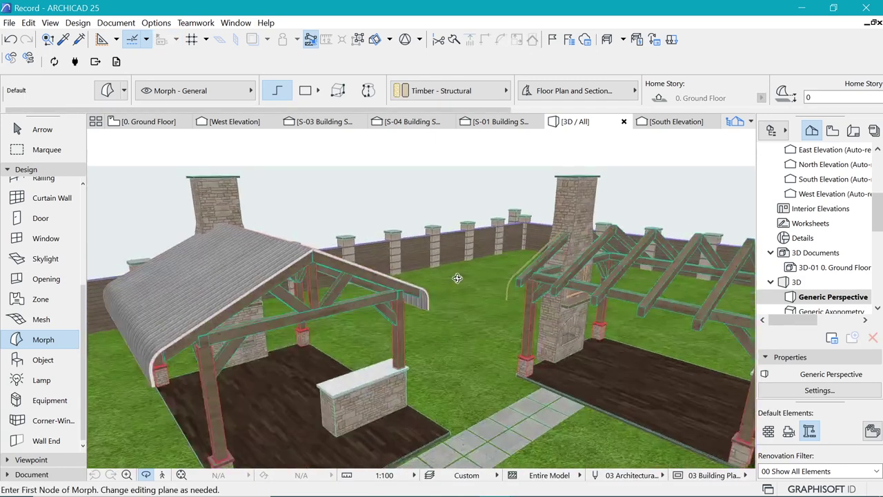
{"action": "scroll", "coordinate": [554, 288], "scroll_direction": "up", "scroll_amount": 6}
{"action": "left_click", "coordinate": [342, 283]}
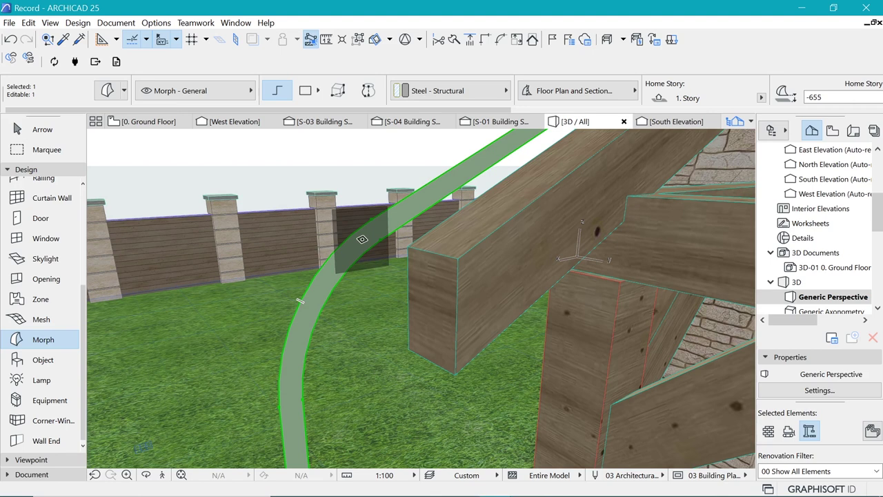
{"action": "left_click", "coordinate": [362, 238]}
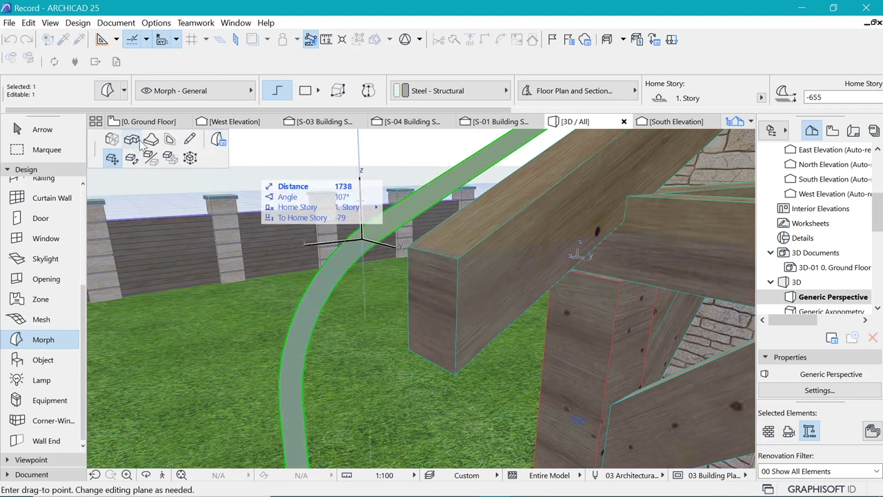
{"action": "left_click", "coordinate": [112, 139]}
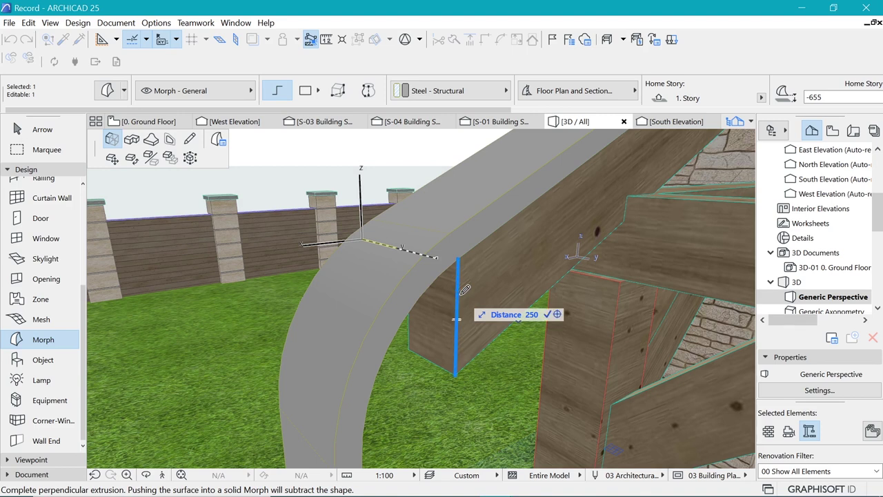
{"action": "type", "text": "5500"}
{"action": "key", "text": "Return"}
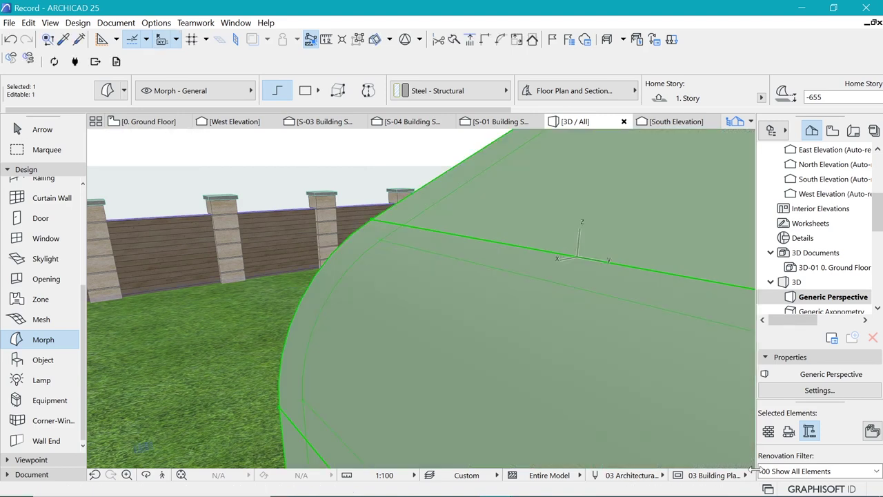
{"action": "scroll", "coordinate": [240, 281], "scroll_direction": "down", "scroll_amount": 3}
{"action": "scroll", "coordinate": [241, 281], "scroll_direction": "down", "scroll_amount": 3}
{"action": "scroll", "coordinate": [285, 302], "scroll_direction": "up", "scroll_amount": 2}
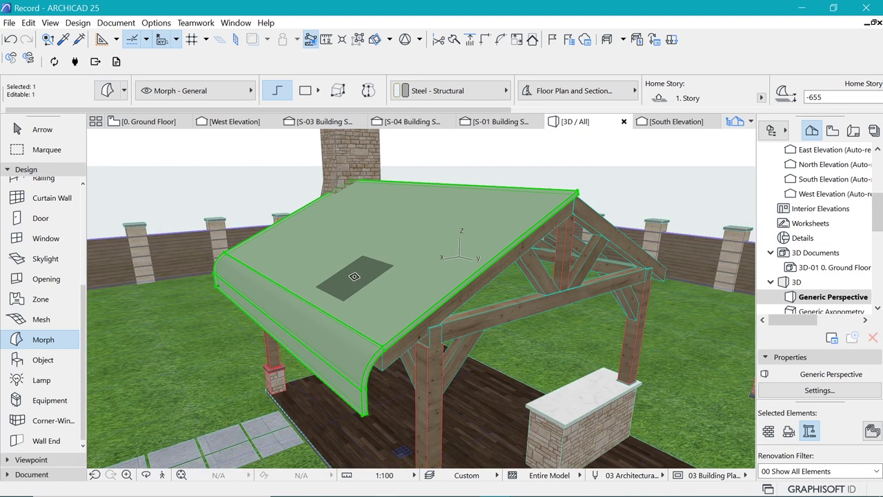
Override the morph's surface with Roof - Corrugated Sheet Matte in its selection settings
{"action": "key", "text": "ctrl+t"}
{"action": "scroll", "coordinate": [433, 261], "scroll_direction": "down", "scroll_amount": 3}
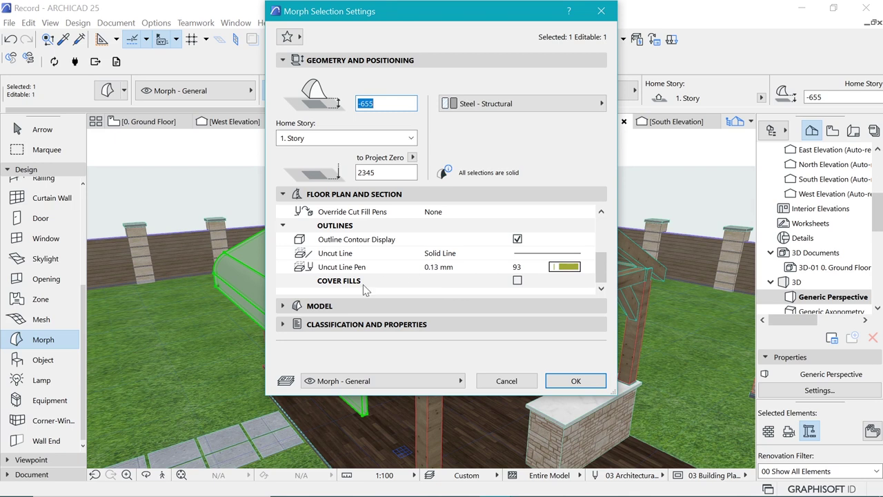
{"action": "left_click", "coordinate": [339, 306]}
{"action": "left_click", "coordinate": [333, 269]}
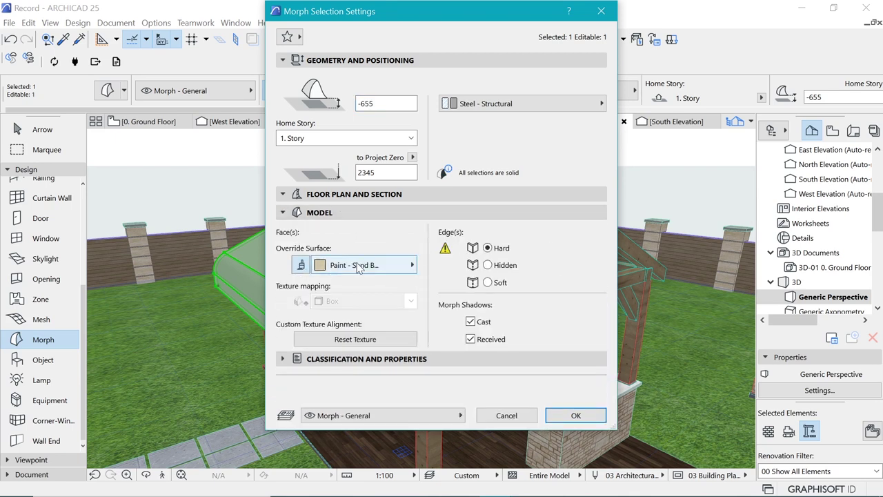
{"action": "left_click", "coordinate": [370, 266]}
{"action": "scroll", "coordinate": [675, 353], "scroll_direction": "down", "scroll_amount": 3}
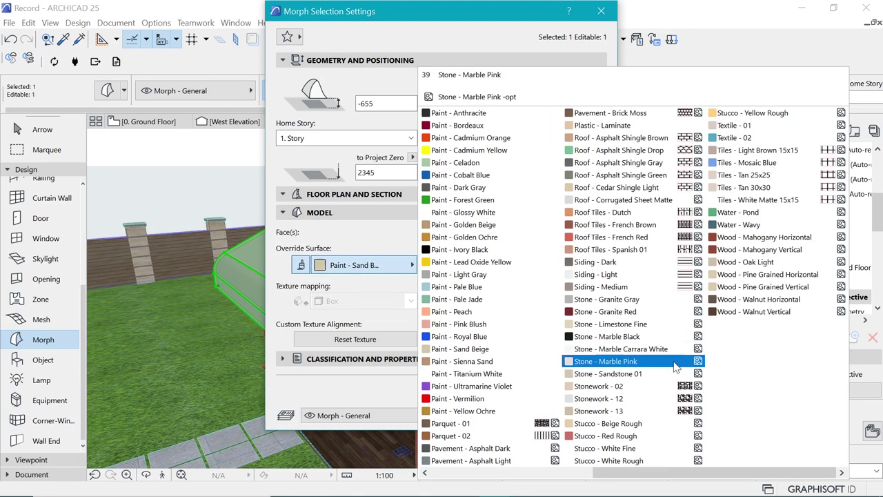
{"action": "scroll", "coordinate": [674, 359], "scroll_direction": "up", "scroll_amount": 2}
{"action": "left_click", "coordinate": [758, 200]}
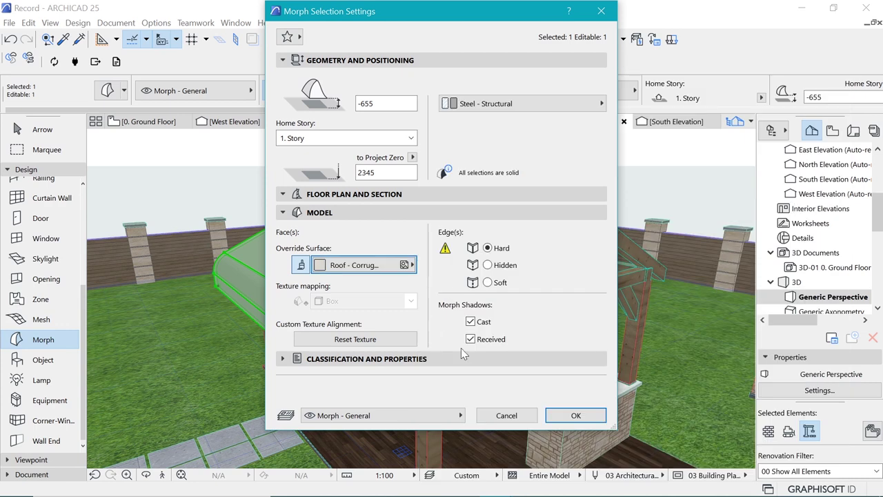
{"action": "left_click", "coordinate": [575, 414]}
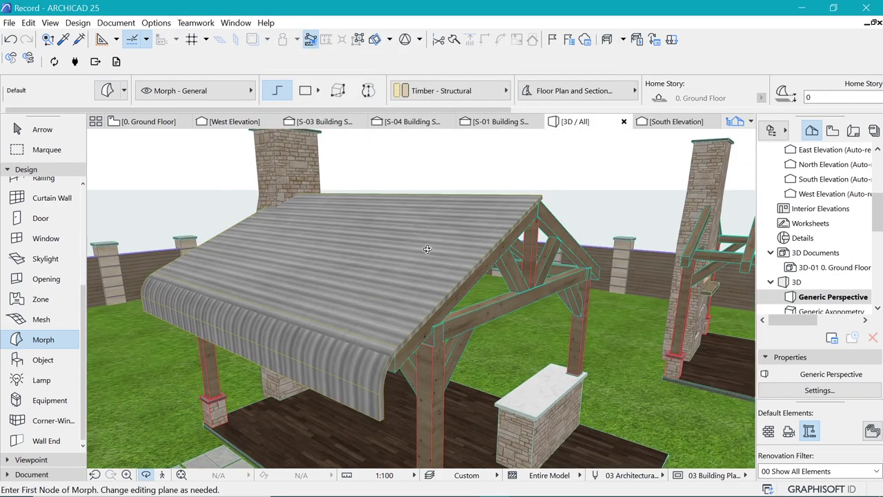
Examine the corrugated texture on the morph's slope and curved edge from several sides, and leave the Morph tool
{"action": "left_click_drag", "start_coordinate": [301, 274], "coordinate": [387, 285]}
{"action": "scroll", "coordinate": [387, 285], "scroll_direction": "down", "scroll_amount": 5}
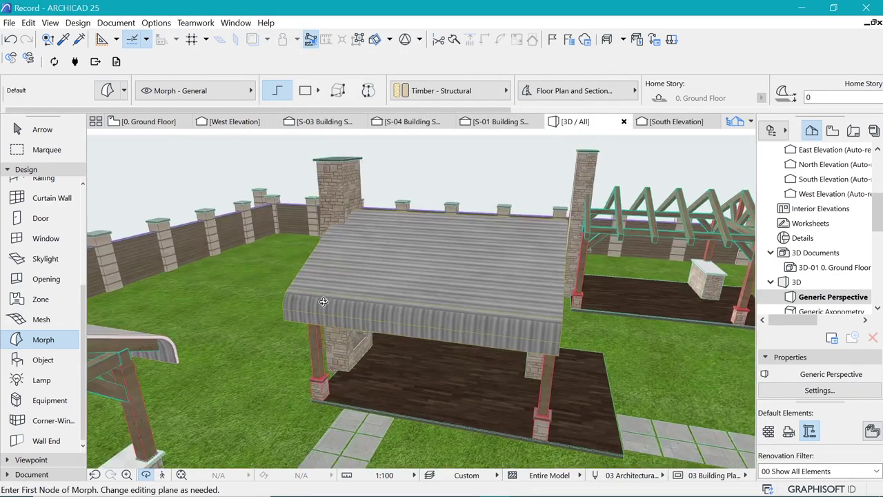
{"action": "scroll", "coordinate": [426, 292], "scroll_direction": "up", "scroll_amount": 4}
{"action": "middle_click_drag", "start_coordinate": [419, 299], "coordinate": [390, 326], "text": "shift"}
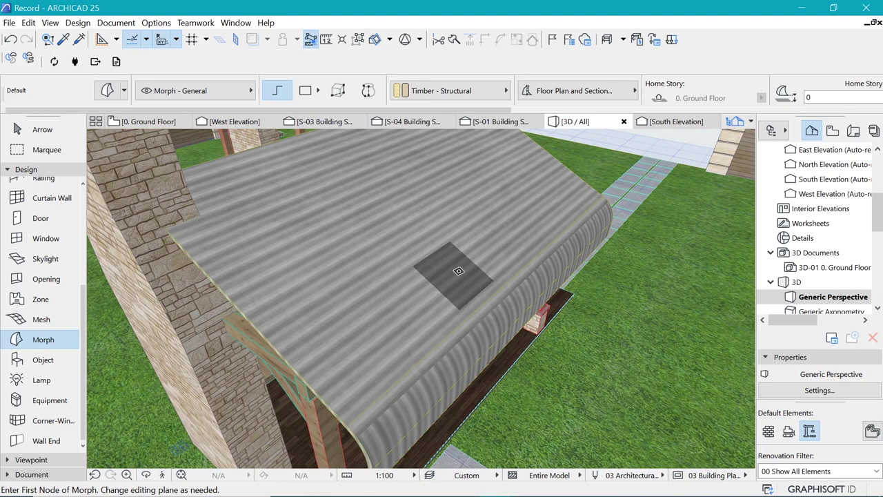
{"action": "key", "text": "Escape"}
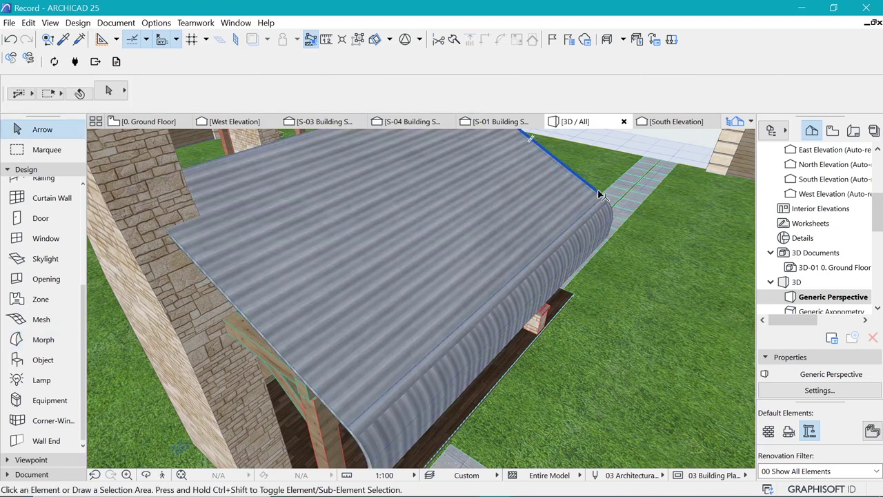
Align the roof morph's 3D texture direction numerically to 90° from its sloping surface, and deselect the morph
{"action": "left_click", "coordinate": [598, 192]}
{"action": "left_click", "coordinate": [116, 22]}
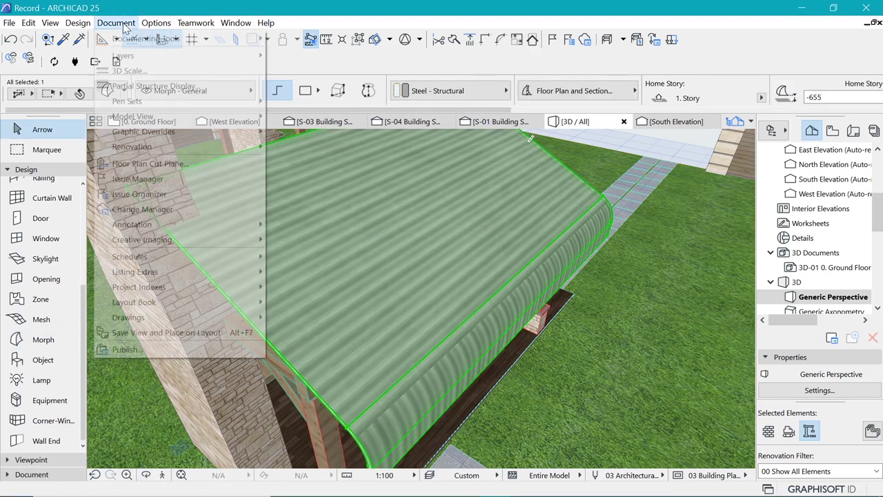
{"action": "mouse_move", "coordinate": [207, 239]}
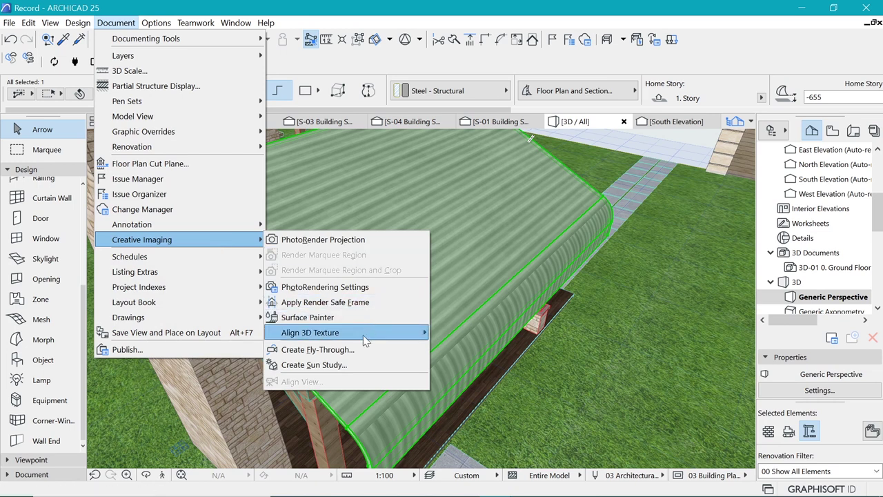
{"action": "mouse_move", "coordinate": [361, 335]}
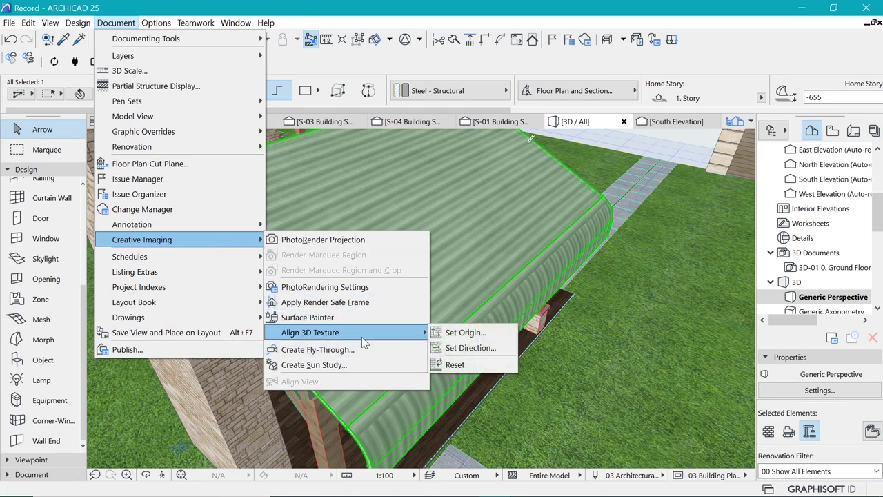
{"action": "left_click", "coordinate": [463, 348]}
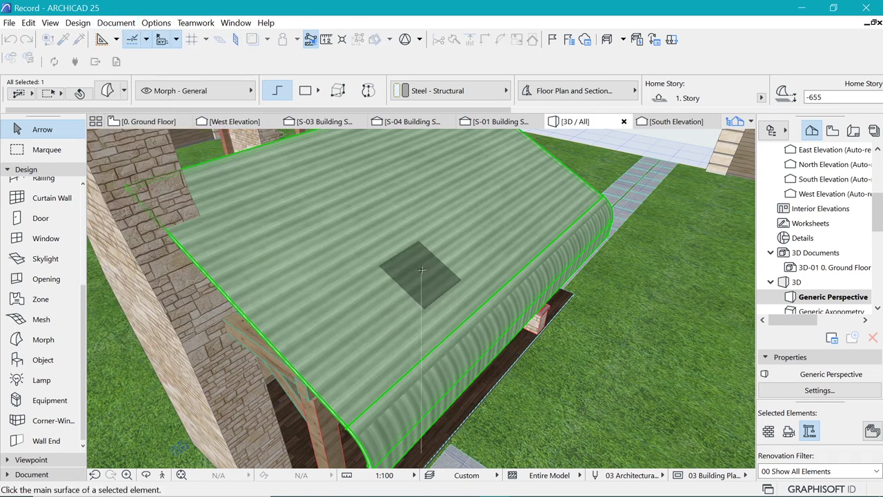
{"action": "left_click", "coordinate": [390, 254]}
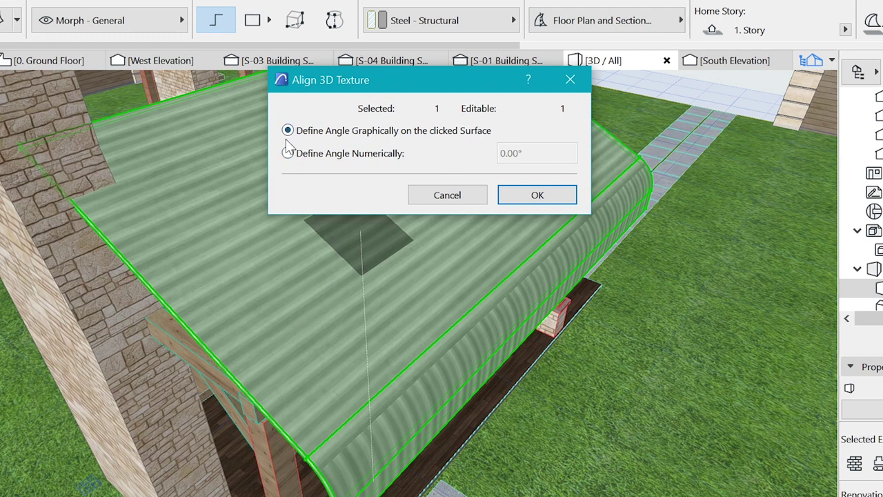
{"action": "left_click", "coordinate": [327, 156]}
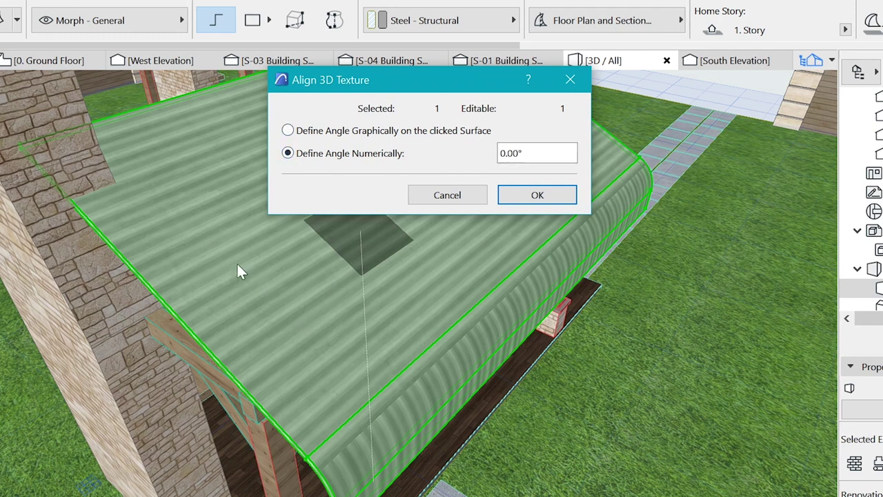
{"action": "double_click", "coordinate": [568, 151]}
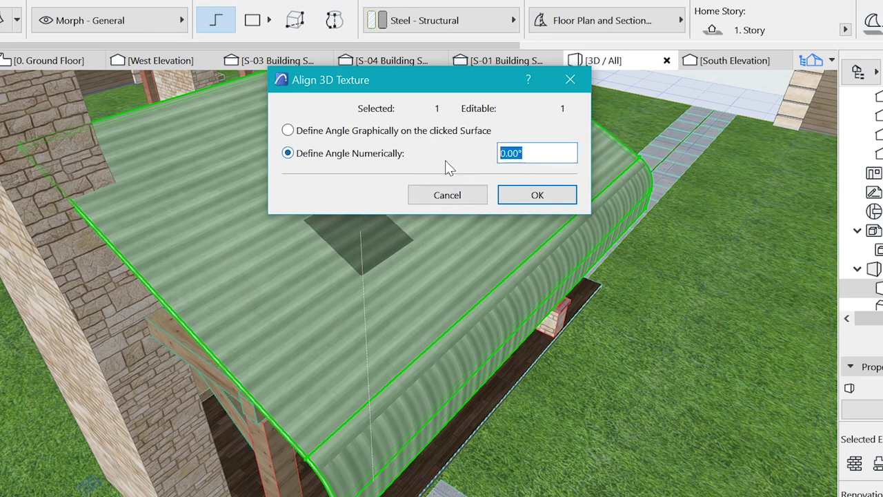
{"action": "type", "text": "90"}
{"action": "left_click", "coordinate": [544, 197]}
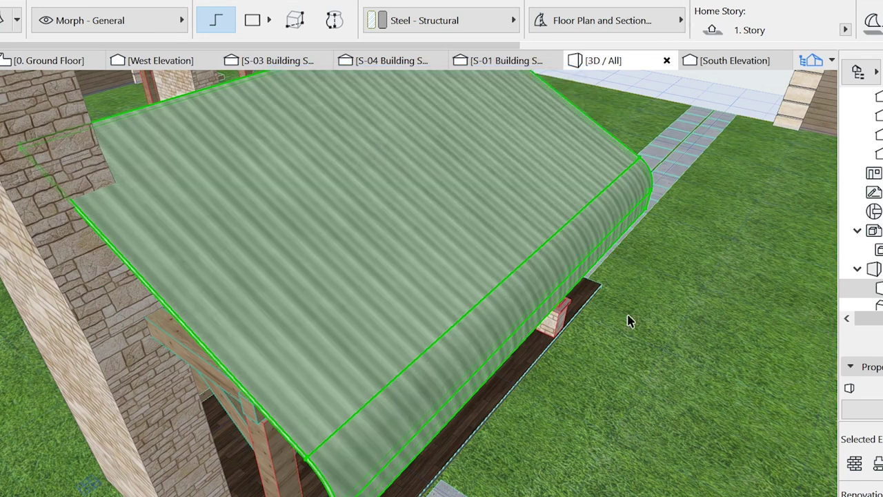
{"action": "key", "text": "Escape"}
Set the texture mapping of the morph's curved edge face to Planar, and clear the selection
{"action": "middle_click_drag", "start_coordinate": [621, 318], "coordinate": [476, 256], "text": "shift"}
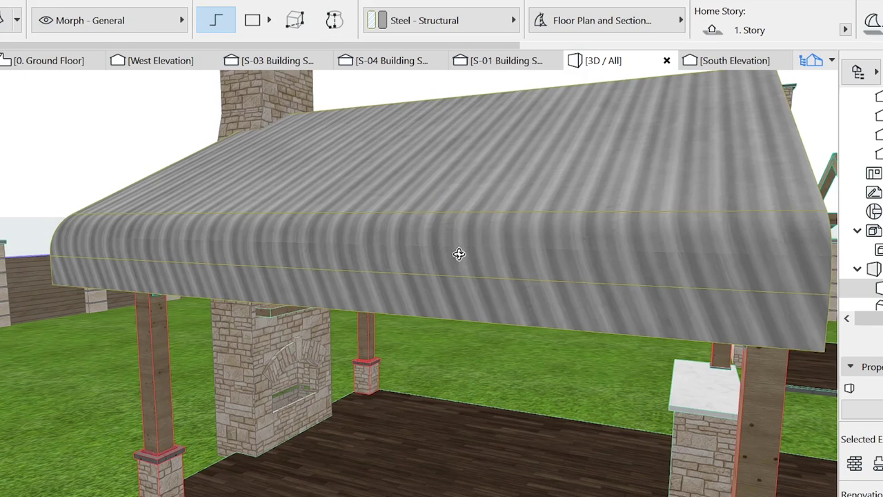
{"action": "left_click", "coordinate": [461, 254]}
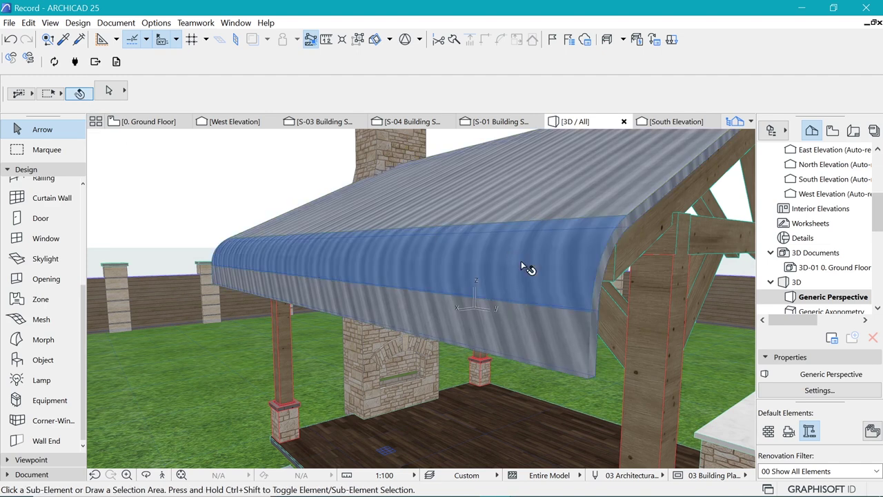
{"action": "left_click", "coordinate": [511, 258]}
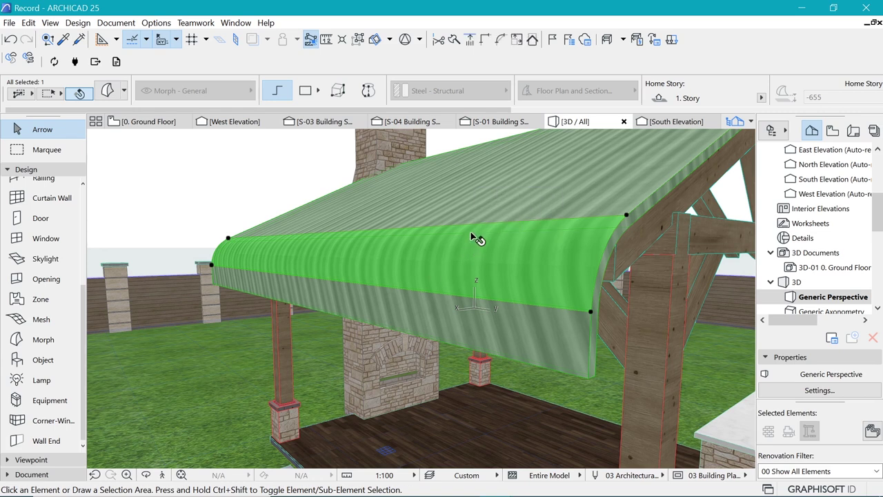
{"action": "double_click", "coordinate": [471, 233]}
{"action": "left_click", "coordinate": [341, 186]}
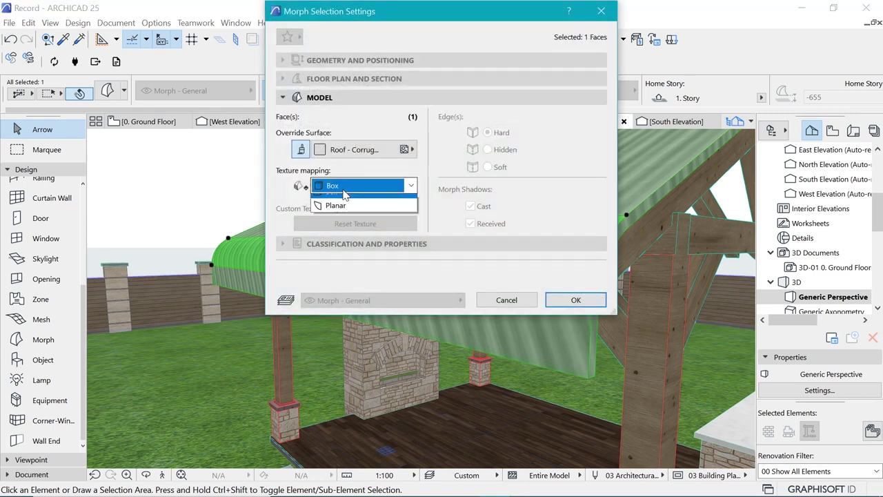
{"action": "left_click", "coordinate": [335, 216]}
{"action": "left_click", "coordinate": [575, 300]}
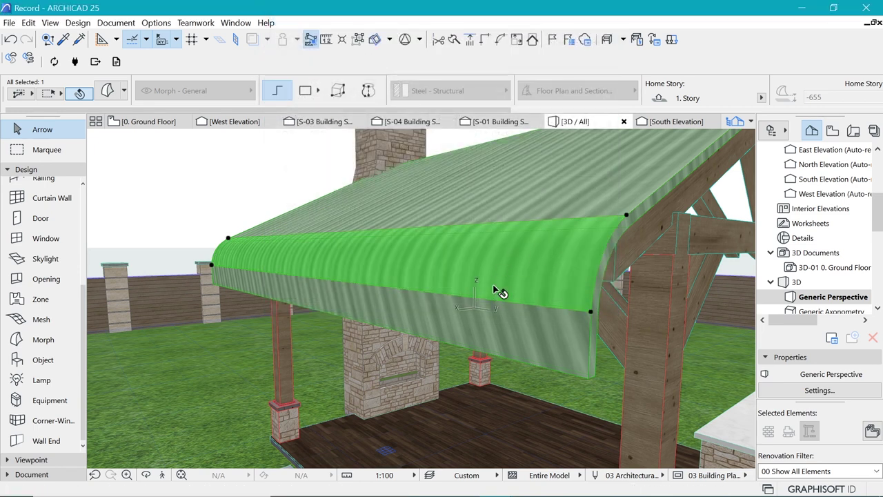
{"action": "left_click", "coordinate": [485, 317]}
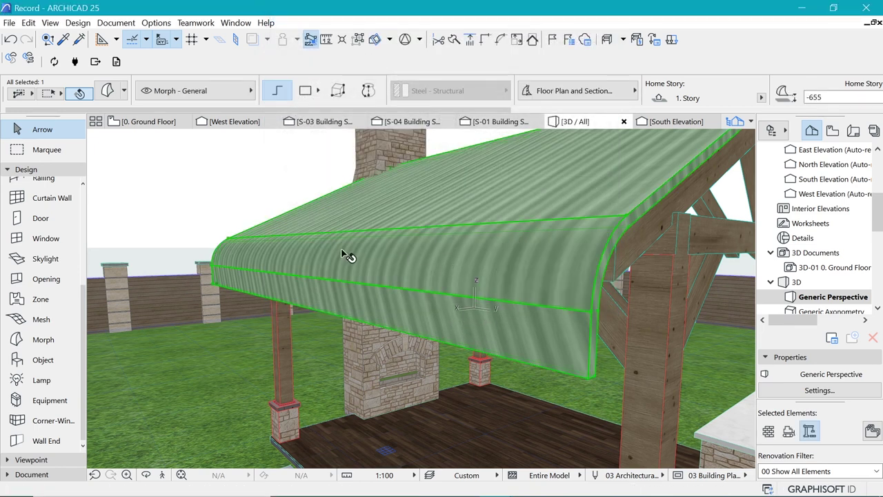
{"action": "left_click", "coordinate": [183, 203]}
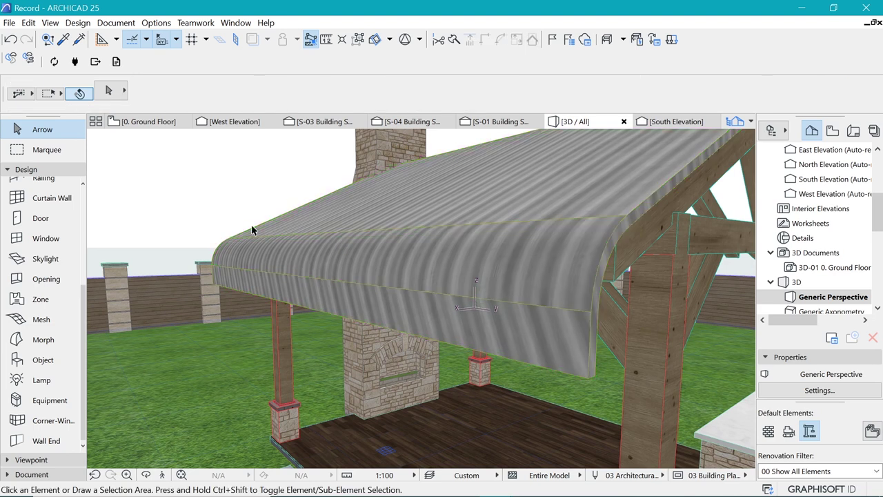
Set the texture mapping of the vertical face below the curved edge to Planar
{"action": "left_click", "coordinate": [447, 326]}
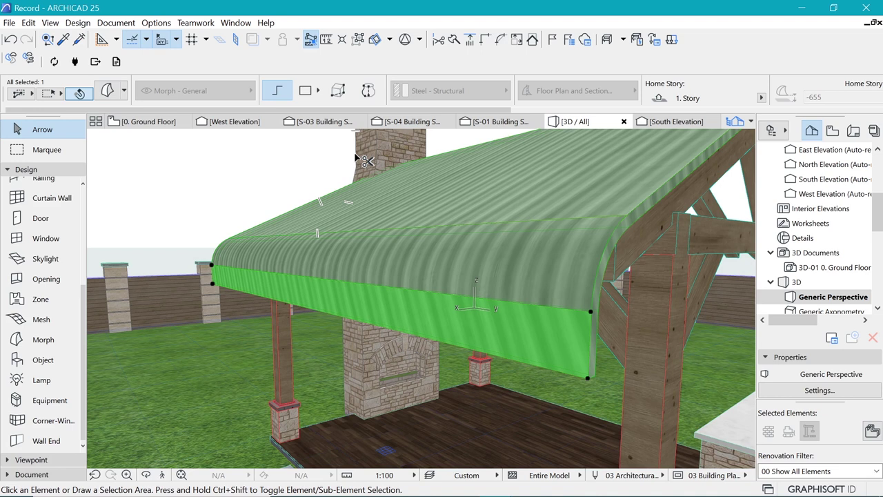
{"action": "key", "text": "ctrl+t"}
{"action": "left_click", "coordinate": [411, 185]}
{"action": "left_click", "coordinate": [357, 213]}
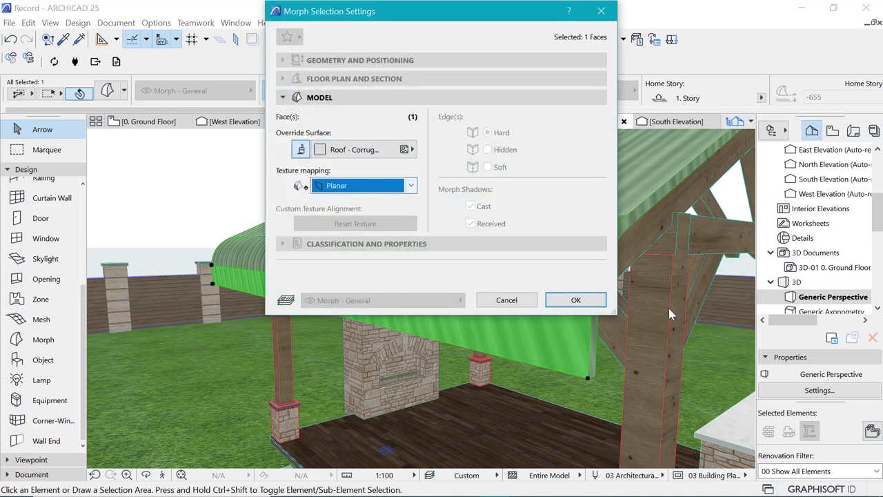
{"action": "left_click", "coordinate": [575, 300]}
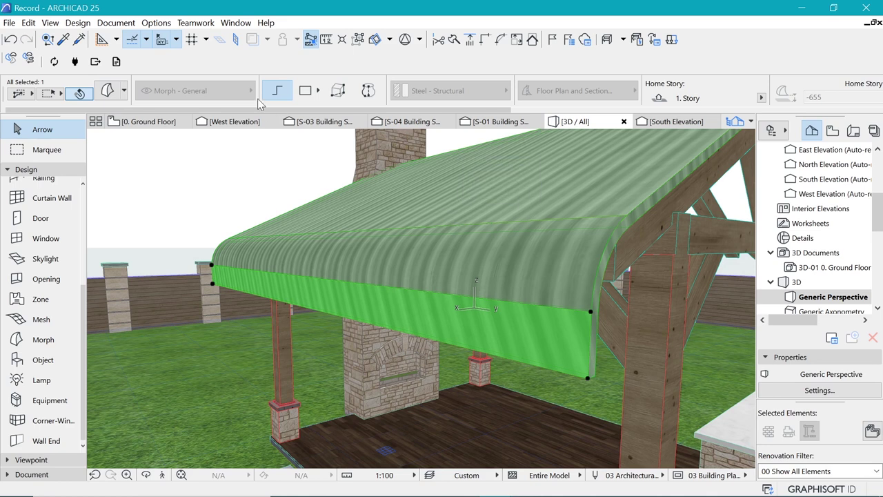
Start graphical 3D texture alignment on the vertical face and move the texture unit's corner to the face's lower corner near the front post
{"action": "left_click", "coordinate": [122, 25]}
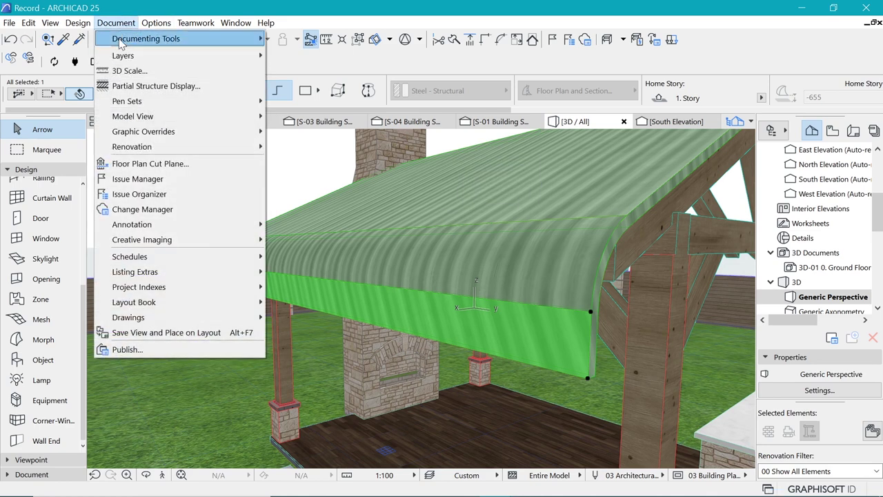
{"action": "mouse_move", "coordinate": [159, 245]}
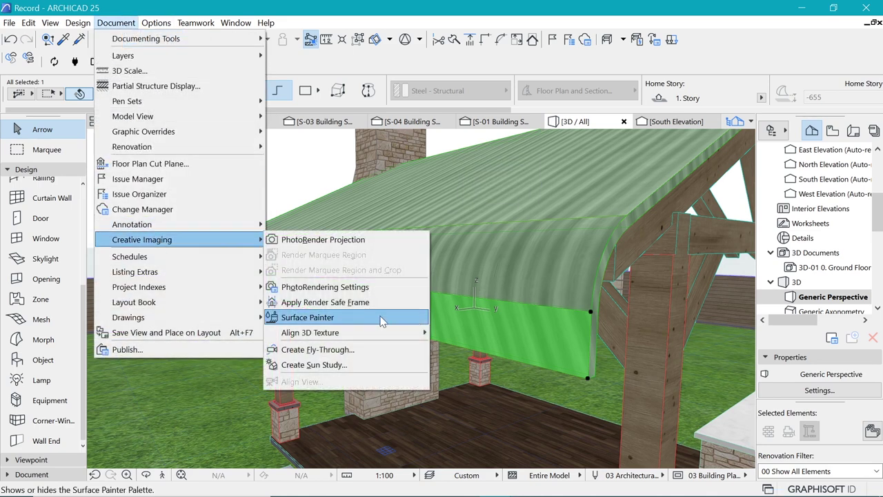
{"action": "mouse_move", "coordinate": [364, 334]}
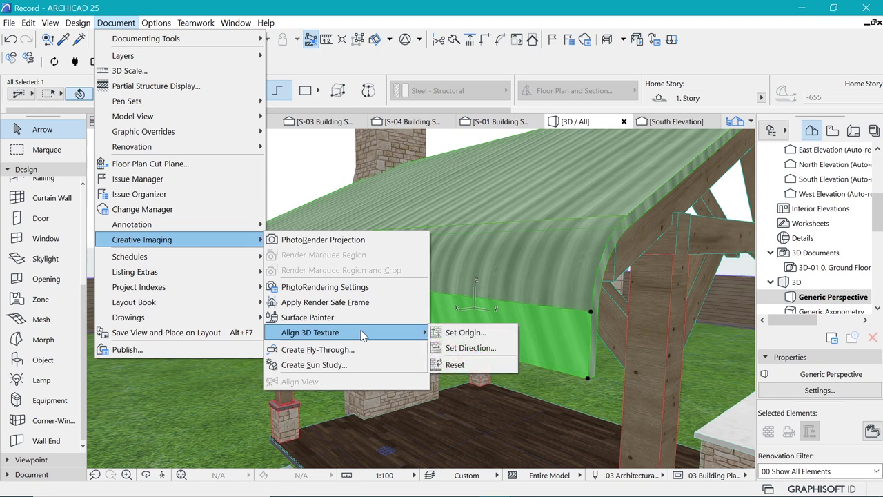
{"action": "left_click", "coordinate": [455, 354]}
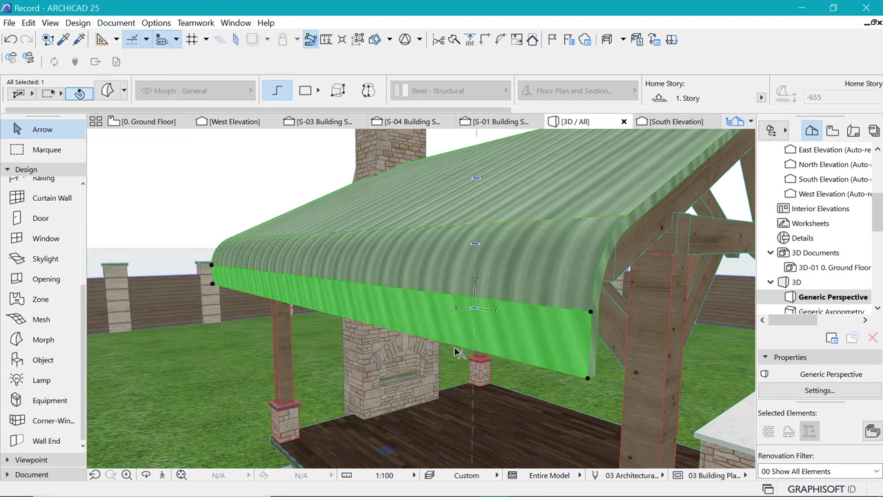
{"action": "left_click", "coordinate": [457, 355]}
{"action": "scroll", "coordinate": [301, 266], "scroll_direction": "down", "scroll_amount": 6}
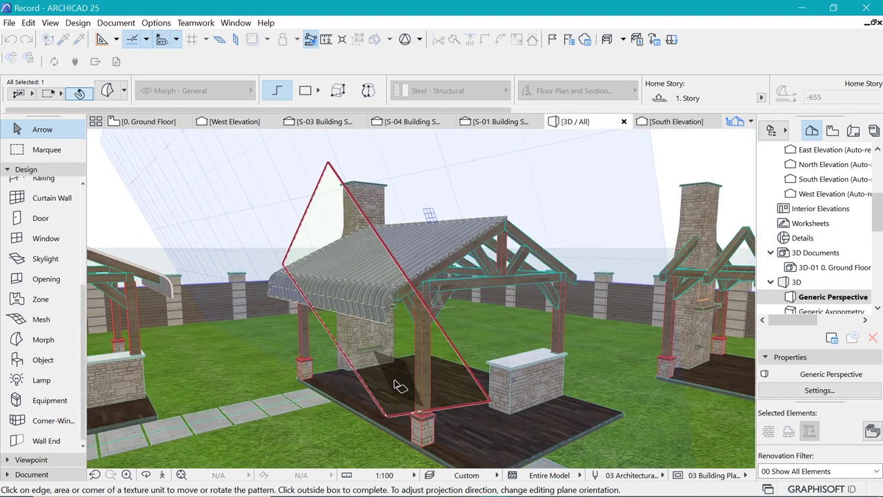
{"action": "scroll", "coordinate": [394, 393], "scroll_direction": "up", "scroll_amount": 2}
{"action": "scroll", "coordinate": [395, 401], "scroll_direction": "up", "scroll_amount": 2}
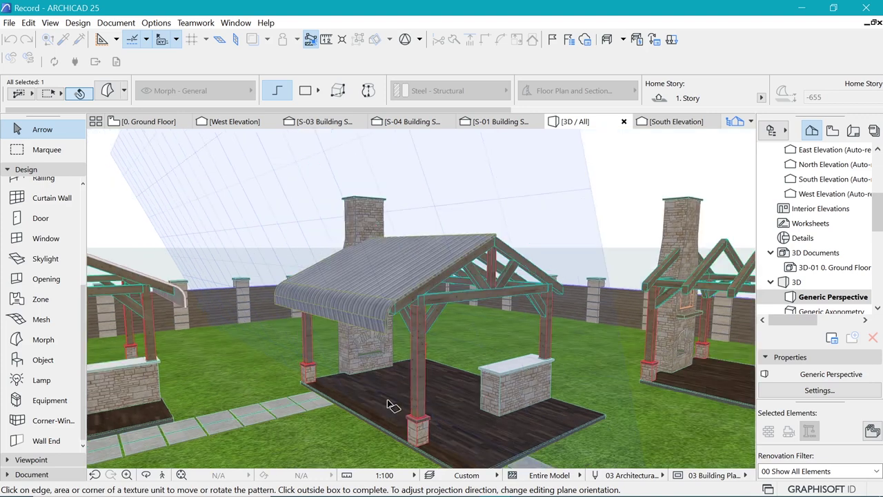
{"action": "left_click", "coordinate": [471, 384]}
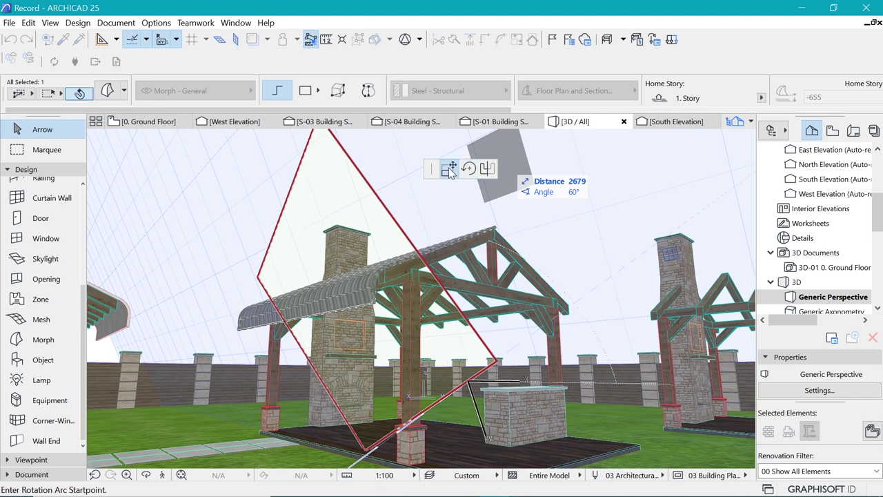
{"action": "left_click", "coordinate": [450, 171]}
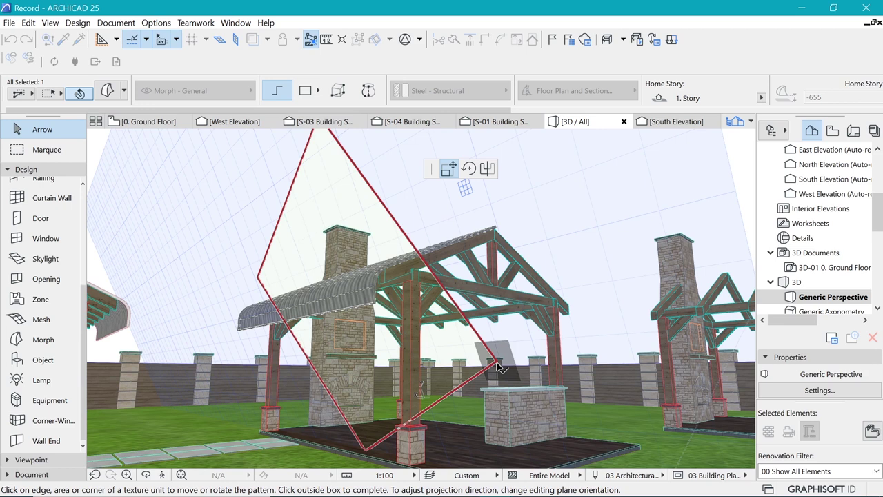
{"action": "left_click", "coordinate": [499, 365]}
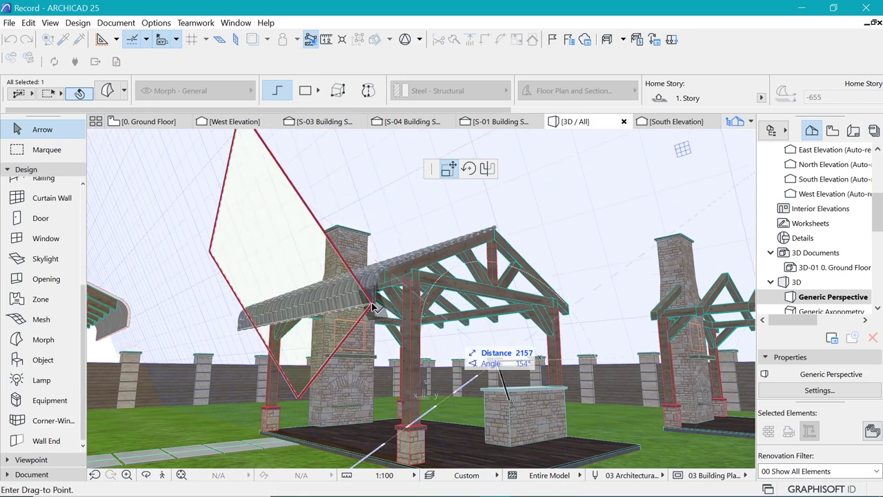
{"action": "left_click", "coordinate": [373, 308]}
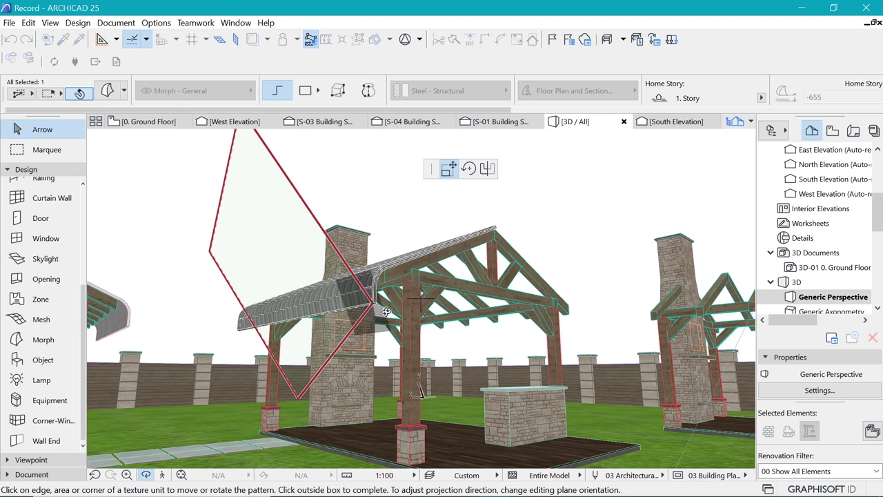
Rotate the texture unit about that corner until its lower edge follows the vertical face's bottom edge, and complete the alignment
{"action": "middle_click_drag", "start_coordinate": [385, 311], "coordinate": [443, 328], "text": "shift"}
{"action": "left_click", "coordinate": [426, 282]}
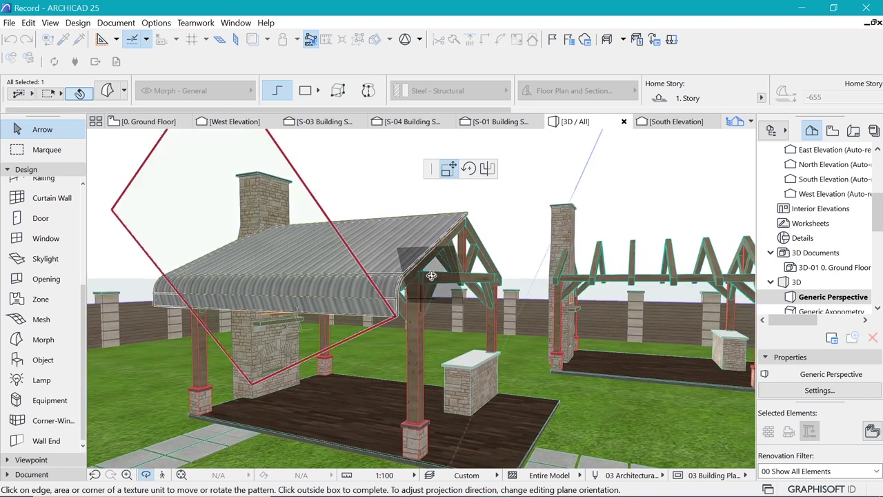
{"action": "left_click", "coordinate": [469, 170]}
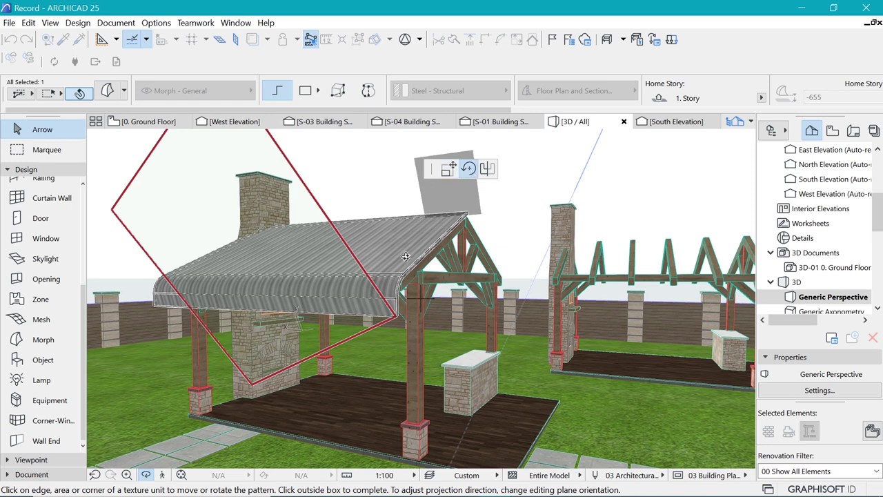
{"action": "left_click", "coordinate": [395, 313]}
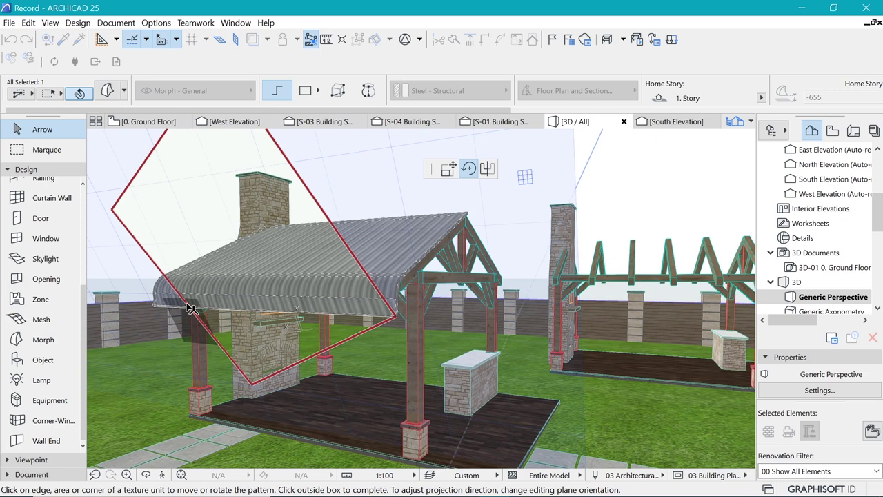
{"action": "left_click", "coordinate": [395, 318]}
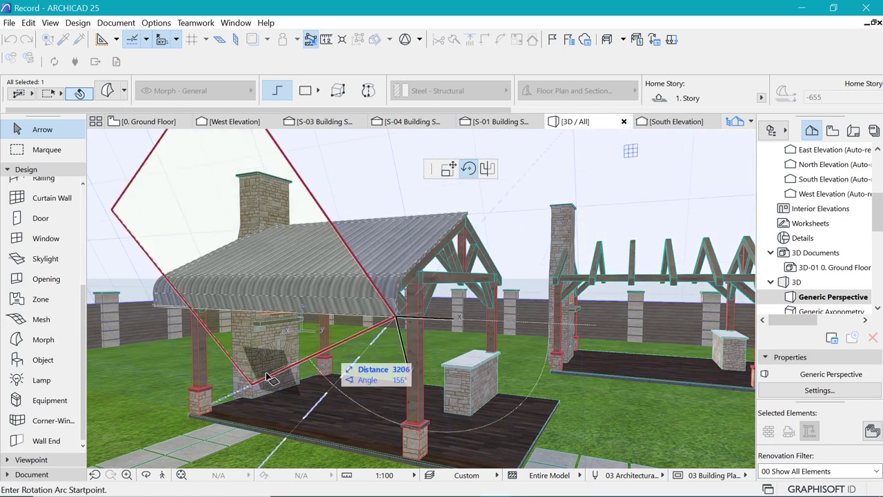
{"action": "left_click", "coordinate": [250, 385]}
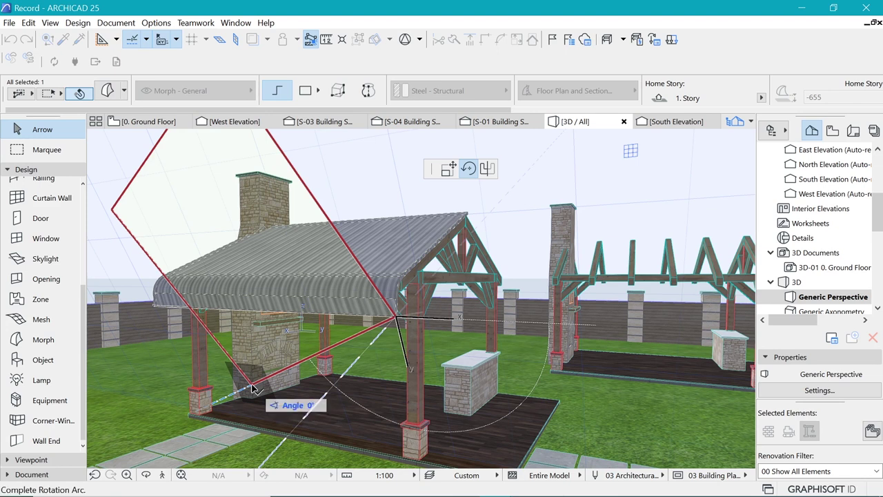
{"action": "left_click", "coordinate": [157, 303]}
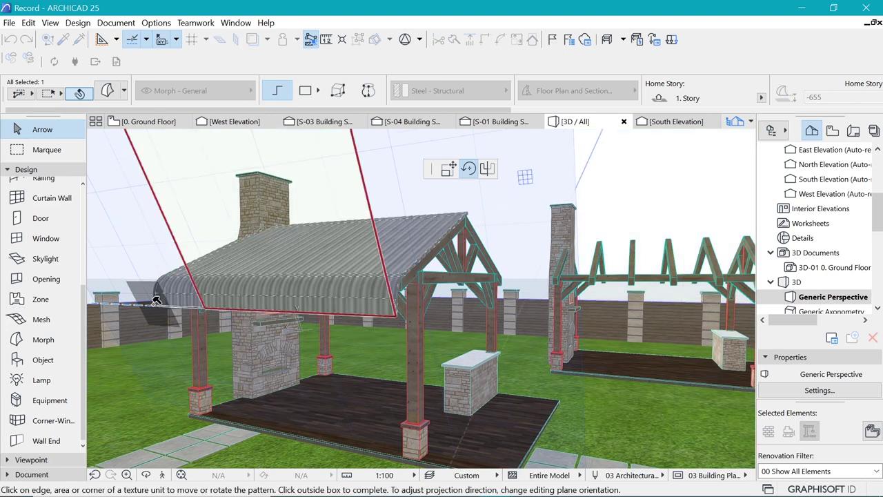
{"action": "left_click", "coordinate": [156, 307]}
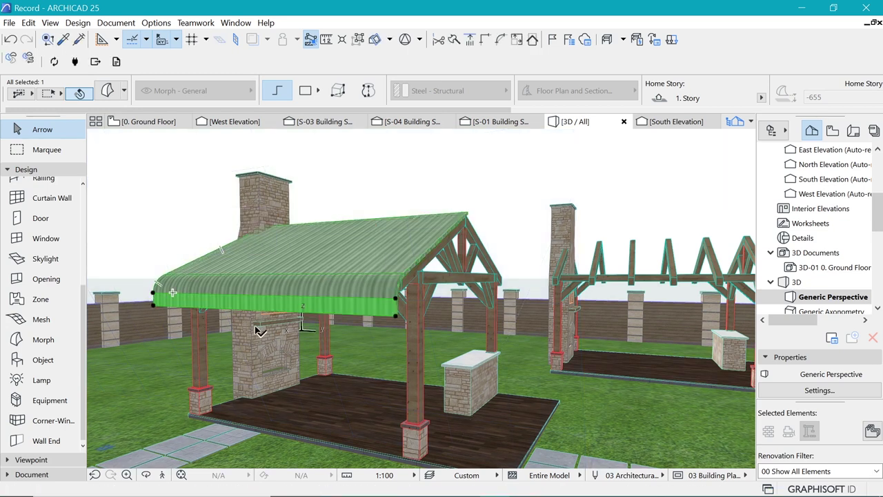
Clear the face selection and examine the aligned sheet texture and the morph's thin side edge from the gable end
{"action": "scroll", "coordinate": [242, 338], "scroll_direction": "up", "scroll_amount": 2}
{"action": "left_click", "coordinate": [356, 269], "text": "ctrl+shift"}
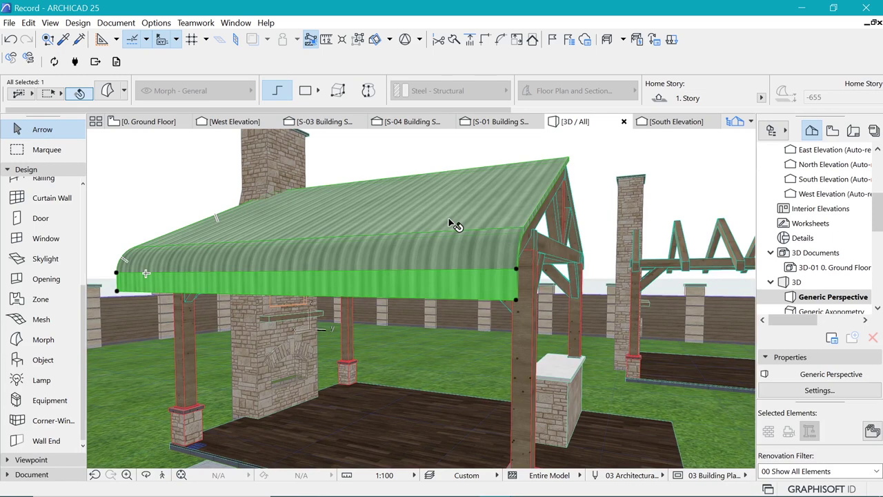
{"action": "middle_click_drag", "start_coordinate": [368, 231], "coordinate": [417, 178], "text": "shift"}
{"action": "key", "text": "Escape"}
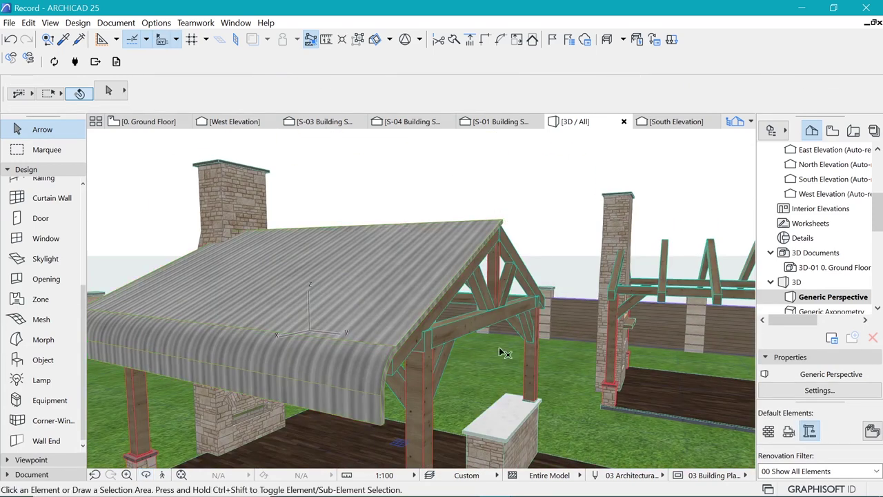
{"action": "scroll", "coordinate": [427, 370], "scroll_direction": "up", "scroll_amount": 2}
{"action": "scroll", "coordinate": [423, 368], "scroll_direction": "up", "scroll_amount": 2}
{"action": "scroll", "coordinate": [470, 297], "scroll_direction": "down", "scroll_amount": 1}
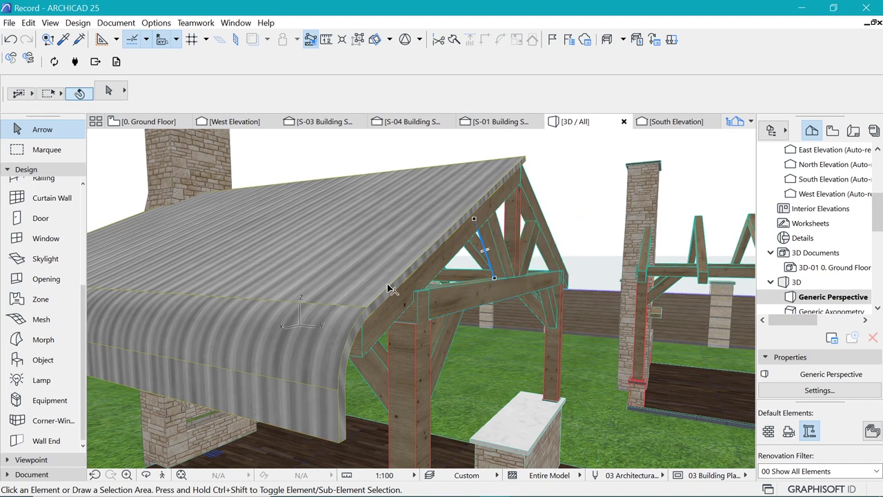
{"action": "key", "text": "ctrl+shift"}
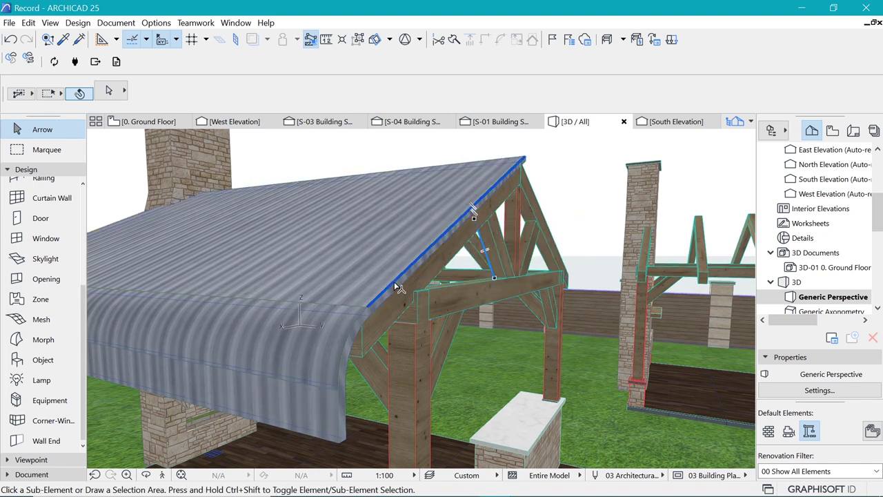
{"action": "middle_click_drag", "start_coordinate": [389, 303], "coordinate": [306, 316], "text": "shift"}
{"action": "scroll", "coordinate": [307, 316], "scroll_direction": "up", "scroll_amount": 2}
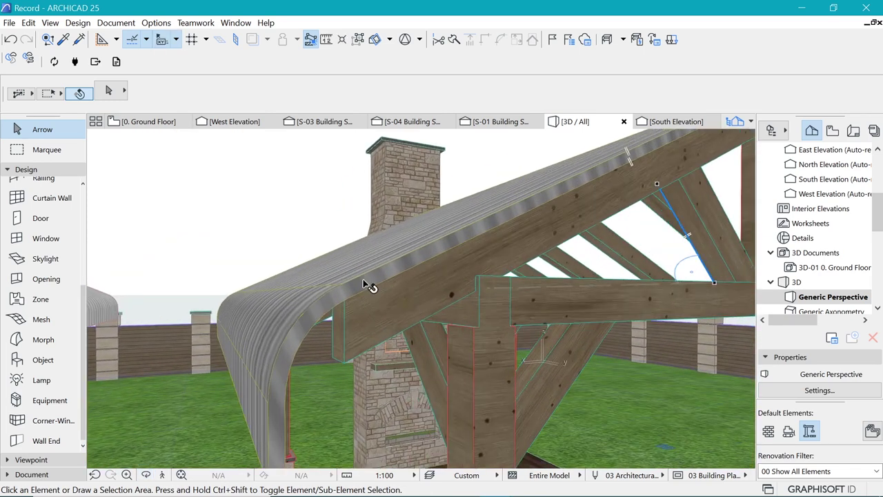
Give the morph's side edge face along the gable a plain surface instead of the corrugated one, and clear the selection
{"action": "left_click", "coordinate": [384, 270], "text": "ctrl+shift"}
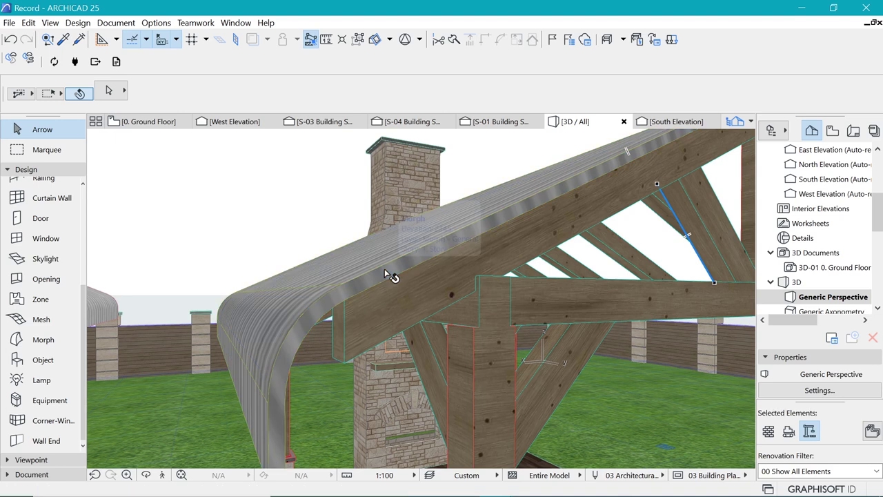
{"action": "left_click", "coordinate": [407, 237]}
{"action": "key", "text": "ctrl+t"}
{"action": "left_click", "coordinate": [366, 149]}
{"action": "left_click", "coordinate": [483, 140]}
{"action": "left_click", "coordinate": [574, 300]}
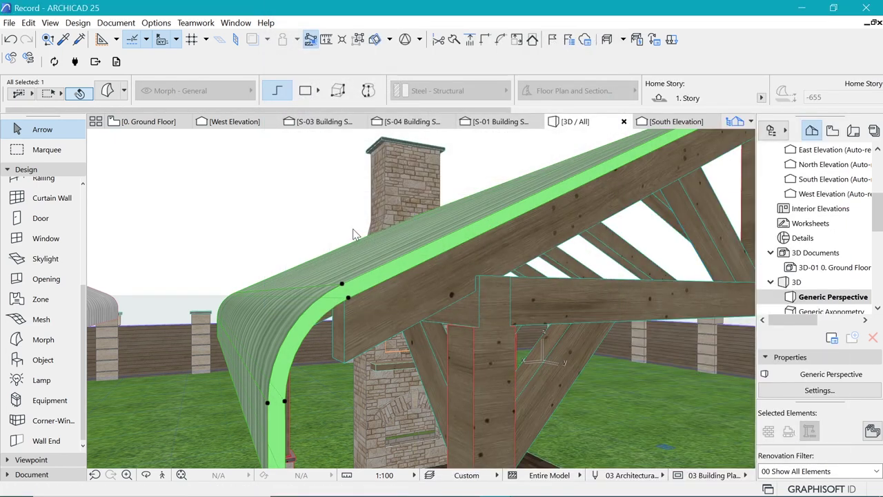
{"action": "left_click", "coordinate": [275, 211]}
{"action": "scroll", "coordinate": [276, 211], "scroll_direction": "down", "scroll_amount": 4}
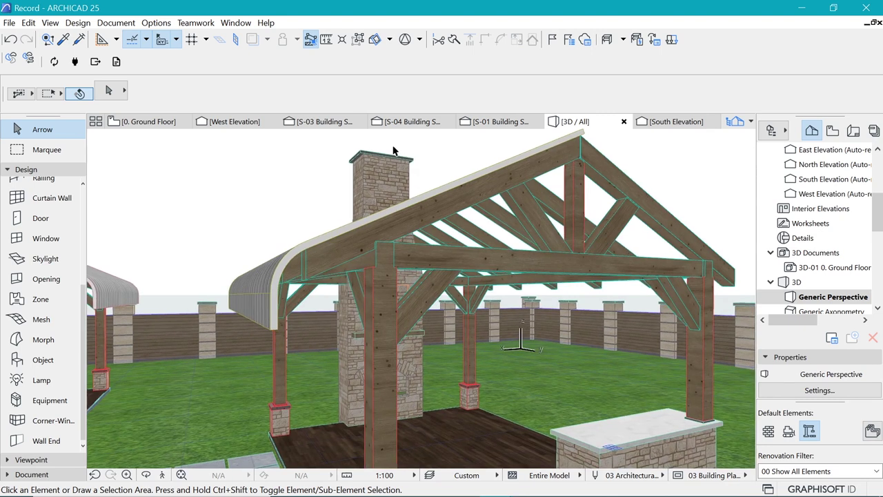
{"action": "middle_click_drag", "start_coordinate": [393, 150], "coordinate": [445, 268], "text": "shift"}
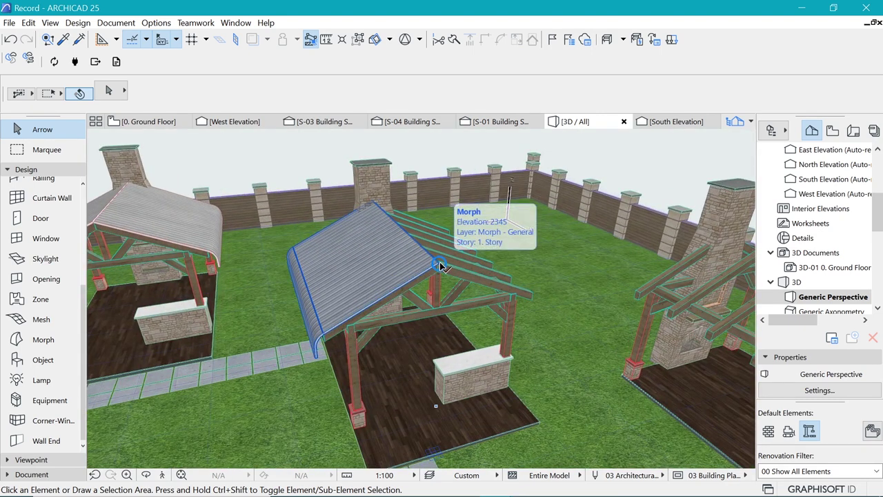
{"action": "middle_click_drag", "start_coordinate": [440, 266], "coordinate": [486, 250], "text": "shift"}
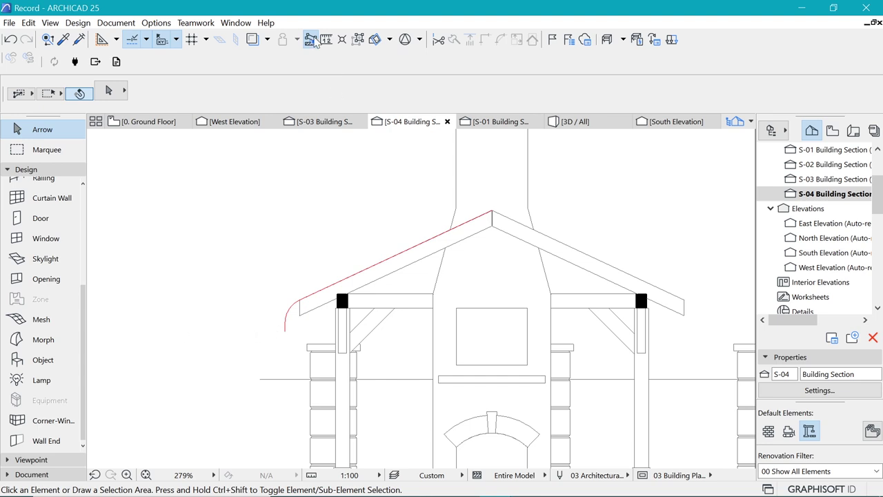
Create a new complex profile named "Collugate" in the Profile Manager and open it for editing
{"action": "left_click", "coordinate": [156, 22]}
{"action": "mouse_move", "coordinate": [178, 40]}
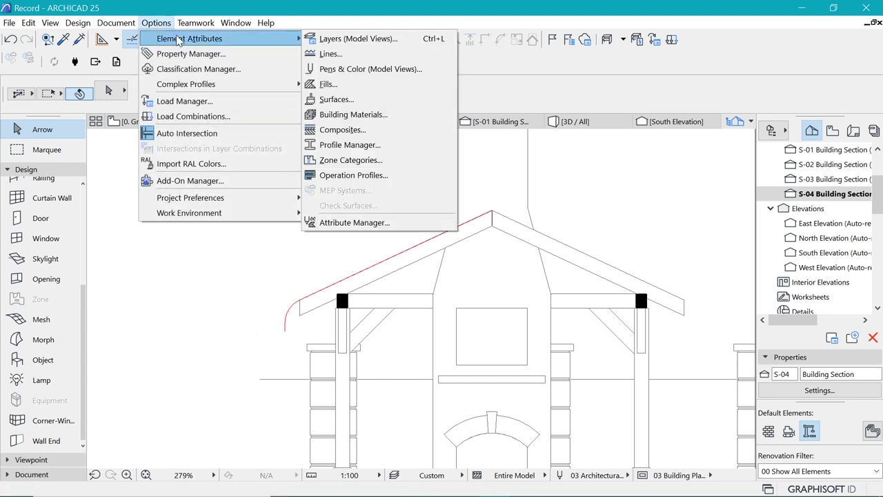
{"action": "left_click", "coordinate": [376, 147]}
{"action": "left_click", "coordinate": [636, 217]}
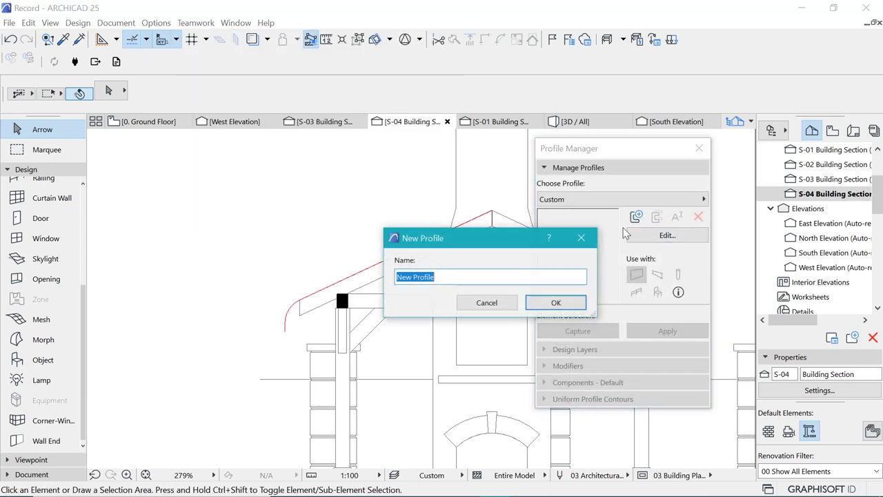
{"action": "type", "text": "Collugate"}
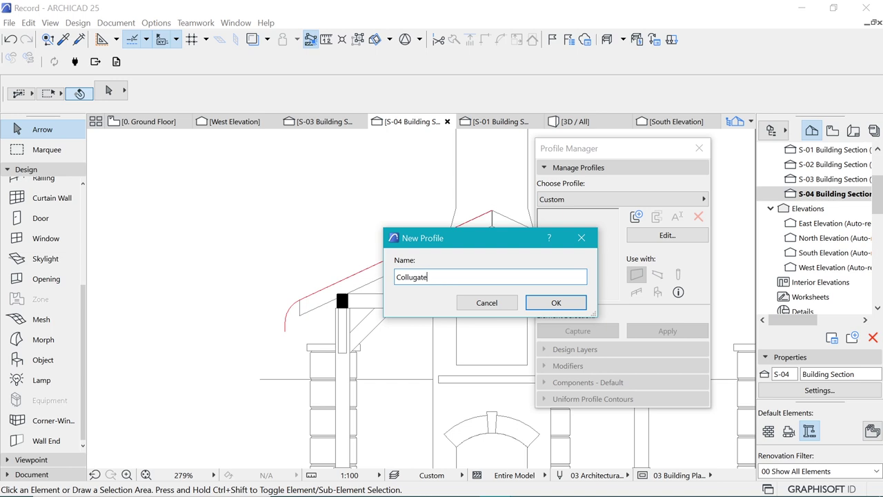
{"action": "left_click", "coordinate": [556, 302]}
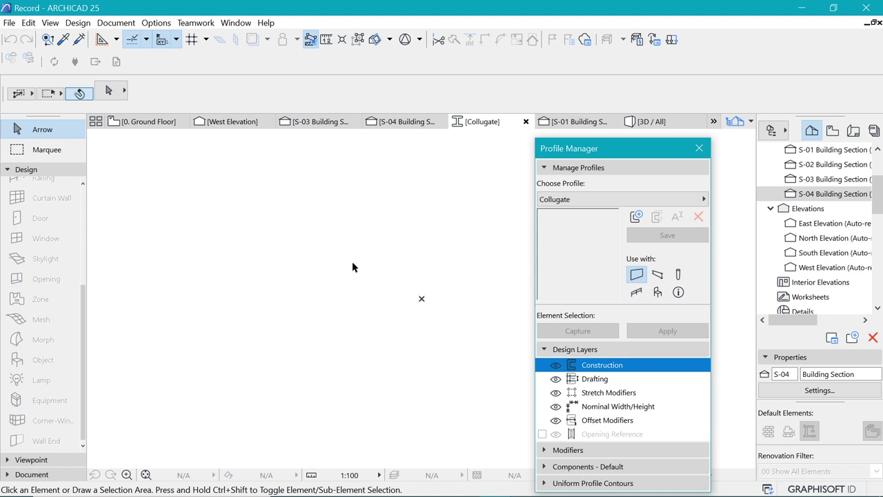
Draw a circle of radius 50 centred on the profile's origin
{"action": "left_click", "coordinate": [45, 169]}
{"action": "left_click", "coordinate": [31, 198]}
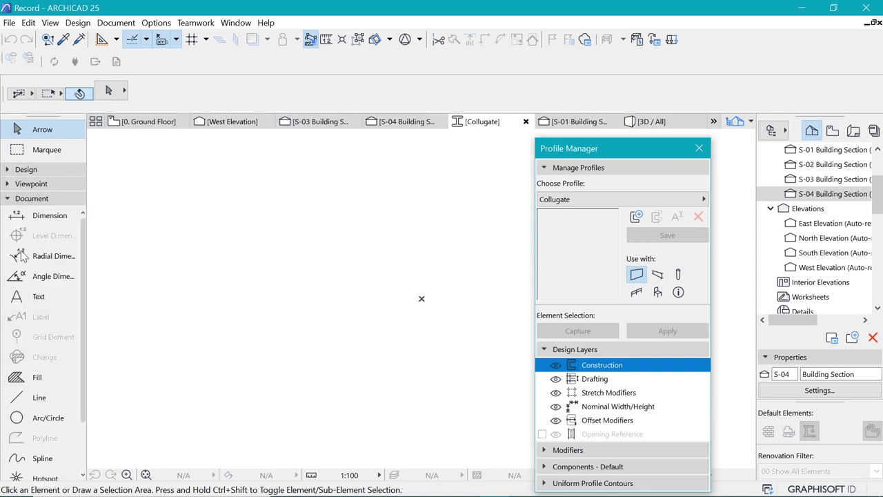
{"action": "left_click", "coordinate": [31, 418]}
{"action": "left_click", "coordinate": [421, 298]}
{"action": "key", "text": "Escape"}
{"action": "left_click", "coordinate": [392, 314]}
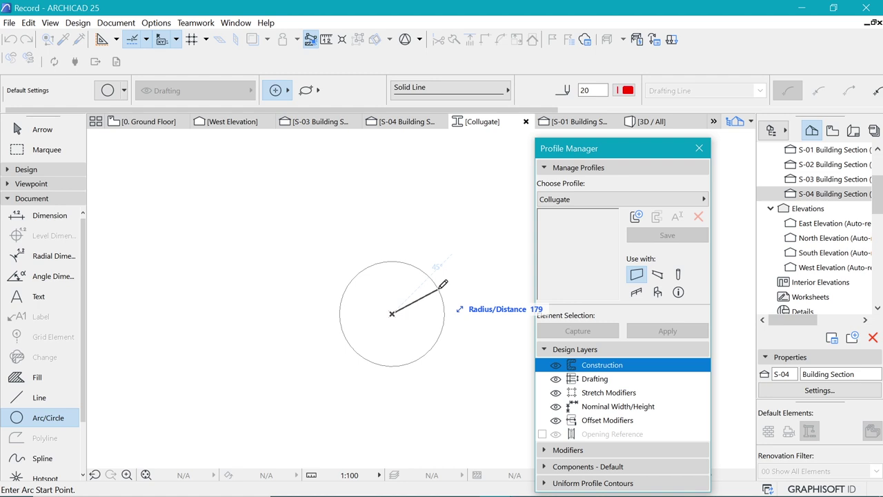
{"action": "type", "text": "50"}
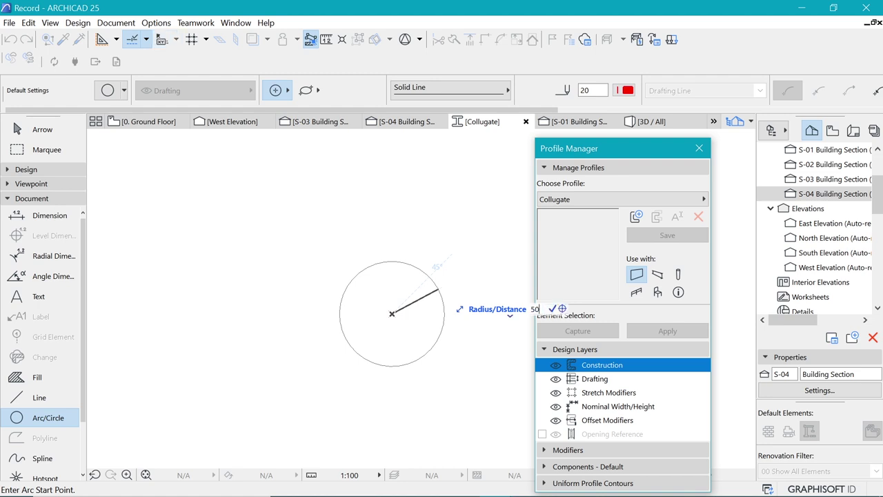
{"action": "key", "text": "Return"}
Add a concentric copy of the circle with a radius of 40
{"action": "left_click", "coordinate": [406, 307]}
{"action": "left_click", "coordinate": [405, 307], "text": "shift"}
{"action": "scroll", "coordinate": [407, 312], "scroll_direction": "up", "scroll_amount": 2}
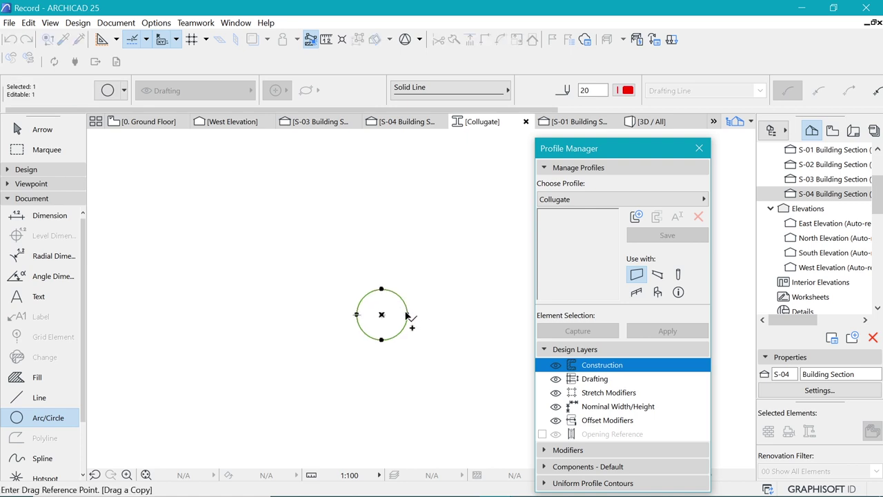
{"action": "left_click", "coordinate": [404, 302]}
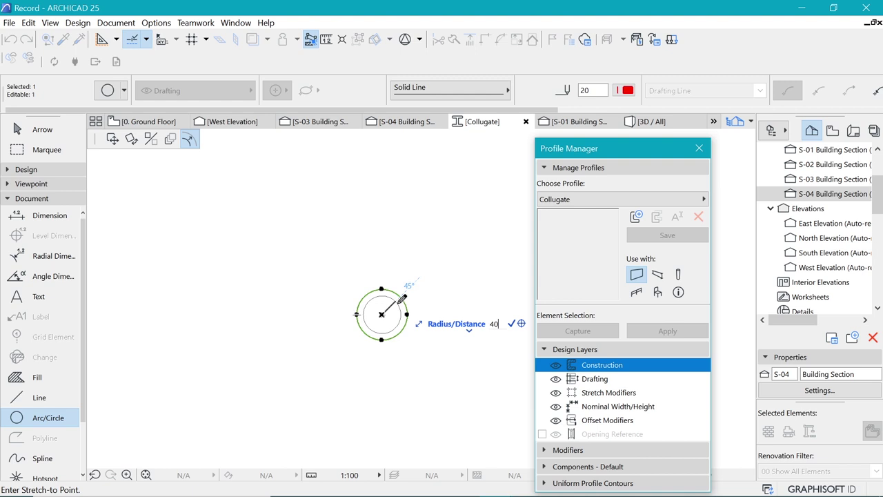
{"action": "left_click", "coordinate": [396, 300]}
Move both concentric circles 50 horizontally so the outer circle's left quadrant sits on the profile's origin
{"action": "scroll", "coordinate": [418, 294], "scroll_direction": "up", "scroll_amount": 2}
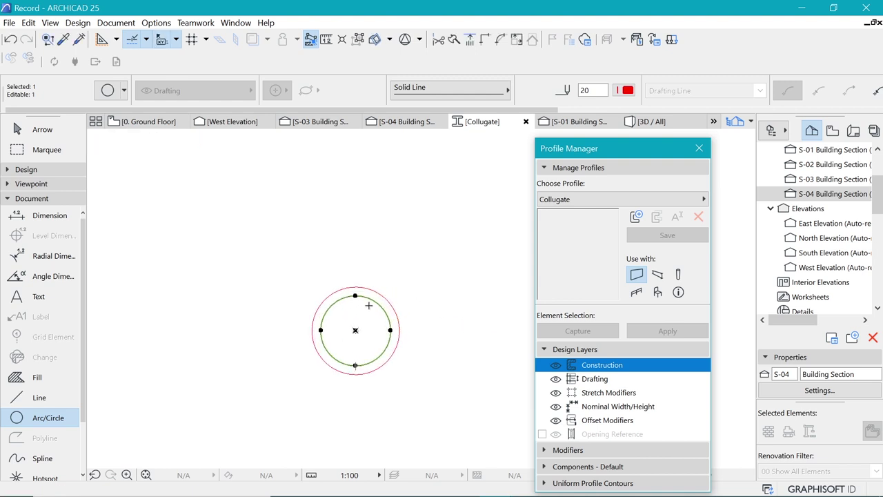
{"action": "left_click", "coordinate": [396, 313], "text": "shift"}
{"action": "key", "text": "ctrl+d"}
{"action": "left_click", "coordinate": [312, 330]}
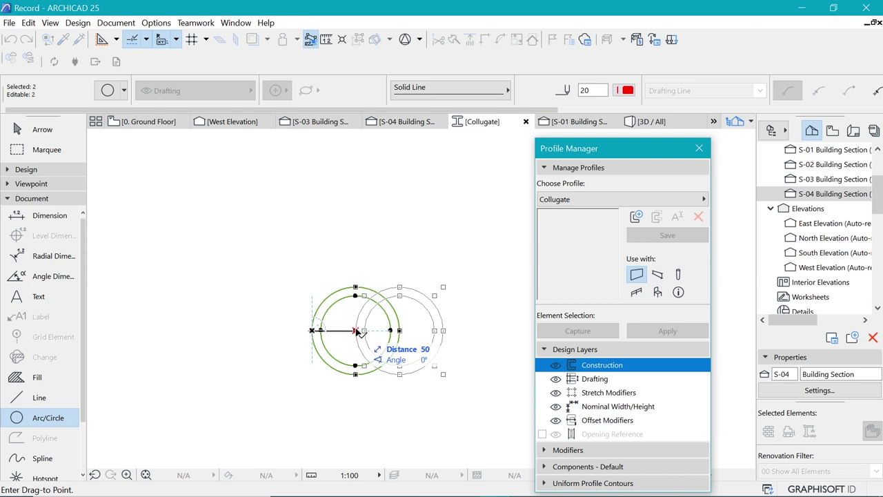
{"action": "left_click", "coordinate": [355, 330]}
{"action": "scroll", "coordinate": [296, 307], "scroll_direction": "down", "scroll_amount": 4}
{"action": "scroll", "coordinate": [373, 310], "scroll_direction": "up", "scroll_amount": 2}
{"action": "scroll", "coordinate": [241, 331], "scroll_direction": "down", "scroll_amount": 2}
{"action": "scroll", "coordinate": [273, 324], "scroll_direction": "up", "scroll_amount": 2}
{"action": "scroll", "coordinate": [289, 320], "scroll_direction": "up", "scroll_amount": 1}
Copy the two circles 90 to the right so the copy's outer edge meets the original inner circle's right edge
{"action": "key", "text": "ctrl+d"}
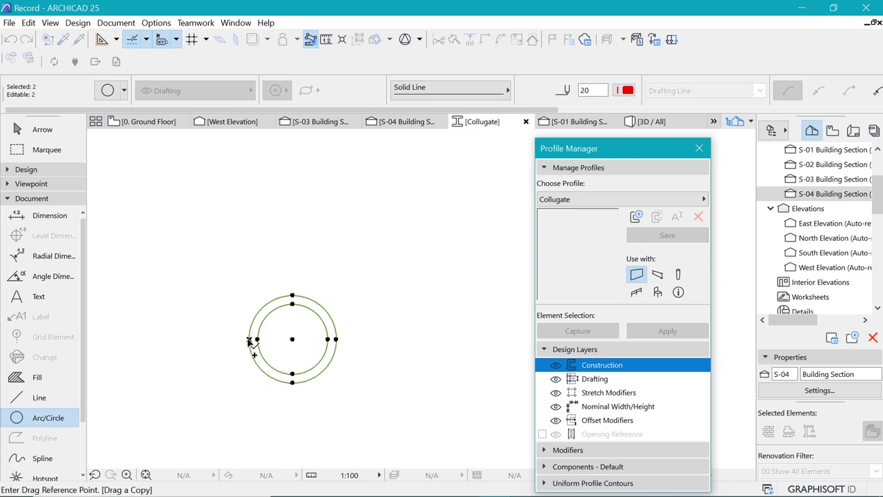
{"action": "left_click", "coordinate": [249, 340]}
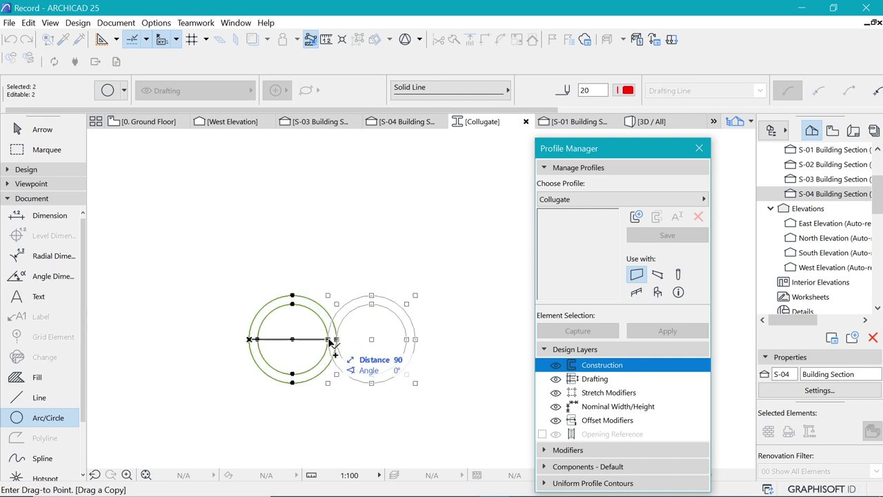
{"action": "left_click", "coordinate": [336, 340]}
{"action": "key", "text": "Escape"}
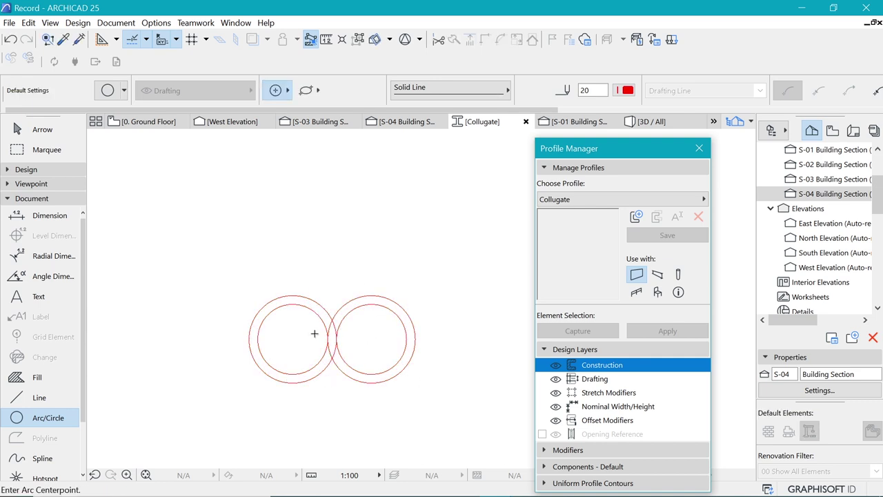
Draw a horizontal line from the left edge of the first circles through both centres, ending past the second circles
{"action": "scroll", "coordinate": [316, 334], "scroll_direction": "up", "scroll_amount": 1}
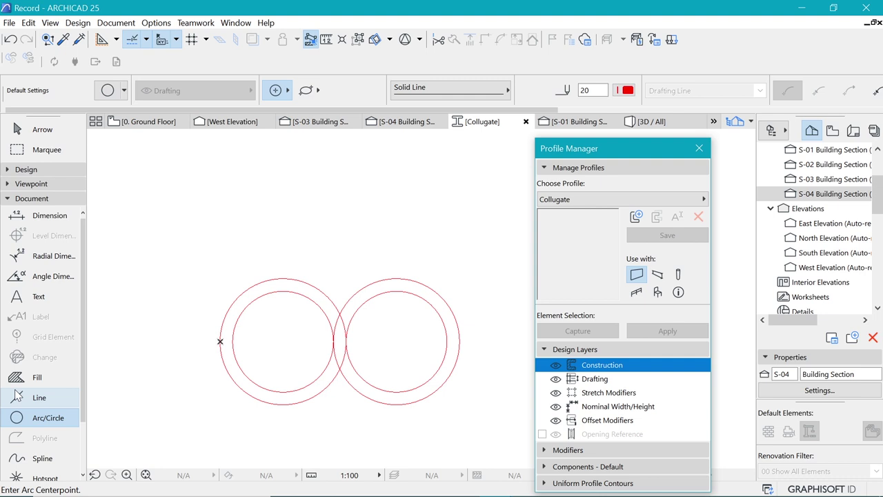
{"action": "left_click", "coordinate": [39, 397]}
{"action": "left_click", "coordinate": [220, 341]}
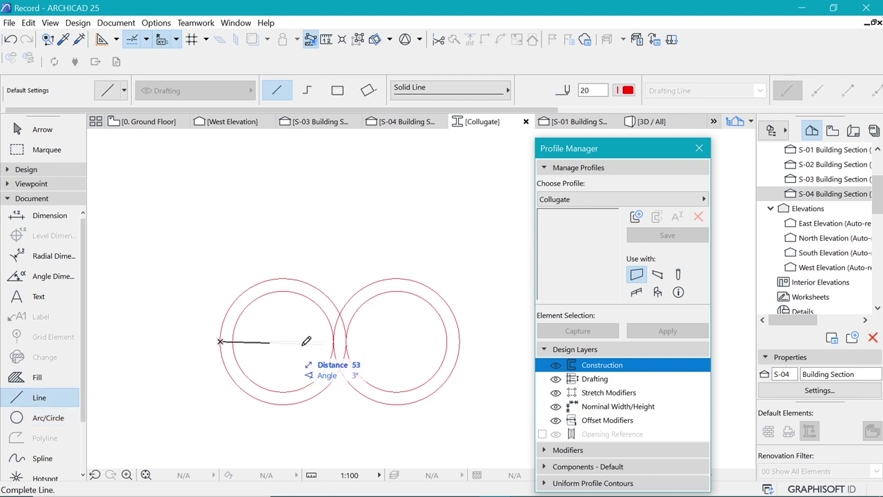
{"action": "left_click", "coordinate": [480, 341]}
Trim the first circles' lower halves and the second circles' upper halves at the horizontal line to leave an S-shaped double curve
{"action": "left_click", "coordinate": [224, 367], "text": "ctrl"}
{"action": "left_click", "coordinate": [251, 381], "text": "ctrl"}
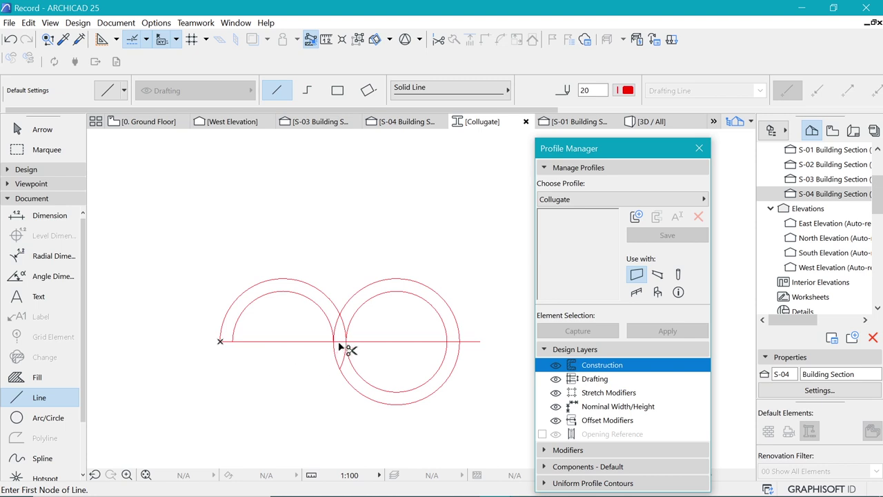
{"action": "scroll", "coordinate": [338, 331], "scroll_direction": "up", "scroll_amount": 3}
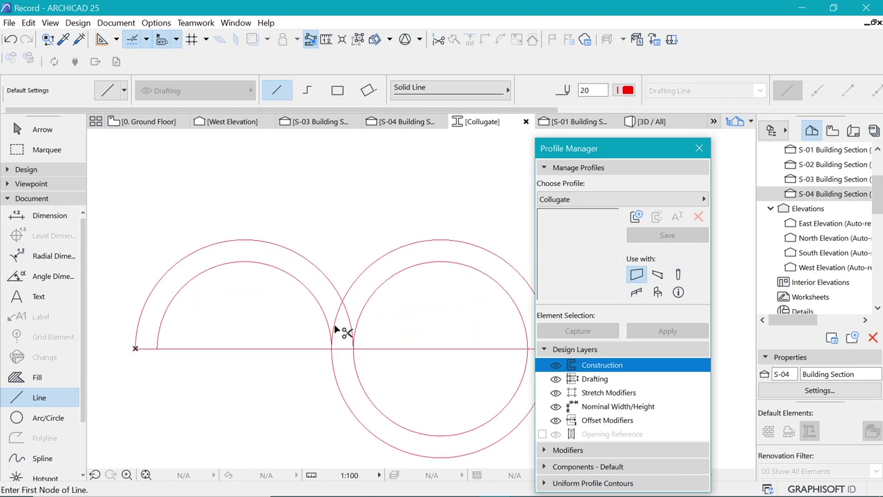
{"action": "scroll", "coordinate": [261, 317], "scroll_direction": "down", "scroll_amount": 2}
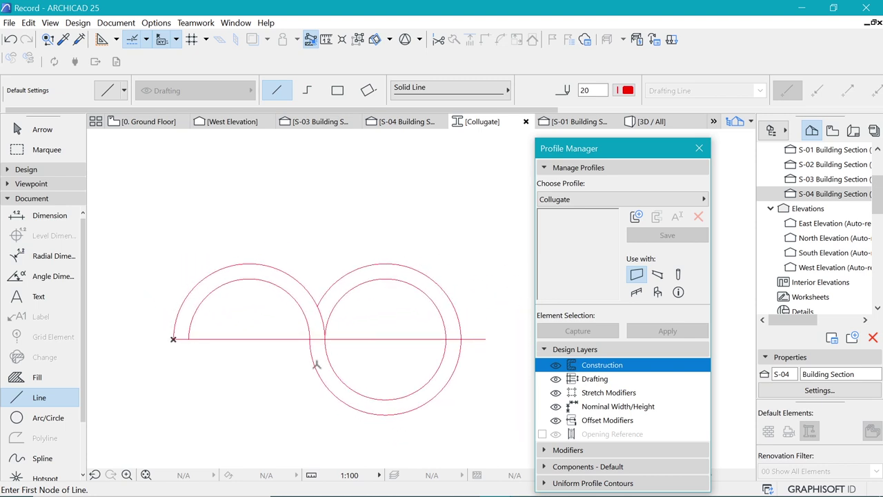
{"action": "scroll", "coordinate": [459, 302], "scroll_direction": "up", "scroll_amount": 3}
{"action": "left_click", "coordinate": [411, 263], "text": "ctrl"}
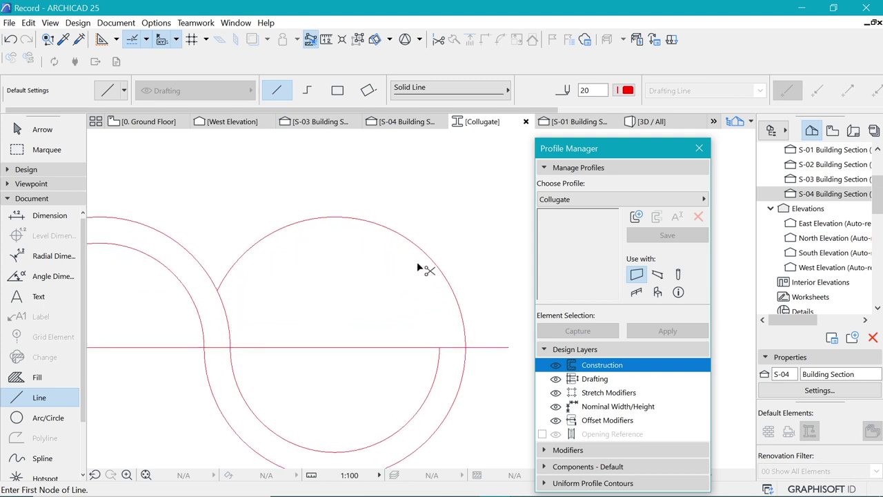
{"action": "left_click", "coordinate": [432, 266], "text": "ctrl"}
{"action": "scroll", "coordinate": [442, 326], "scroll_direction": "down", "scroll_amount": 2}
Delete the horizontal construction line crossing the S-shaped curve
{"action": "left_click", "coordinate": [360, 342], "text": "shift"}
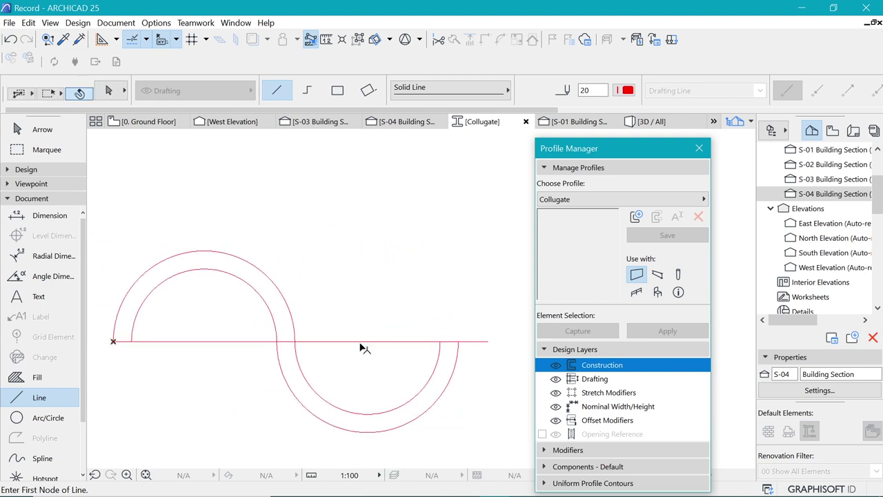
{"action": "key", "text": "Delete"}
{"action": "scroll", "coordinate": [333, 327], "scroll_direction": "down", "scroll_amount": 1}
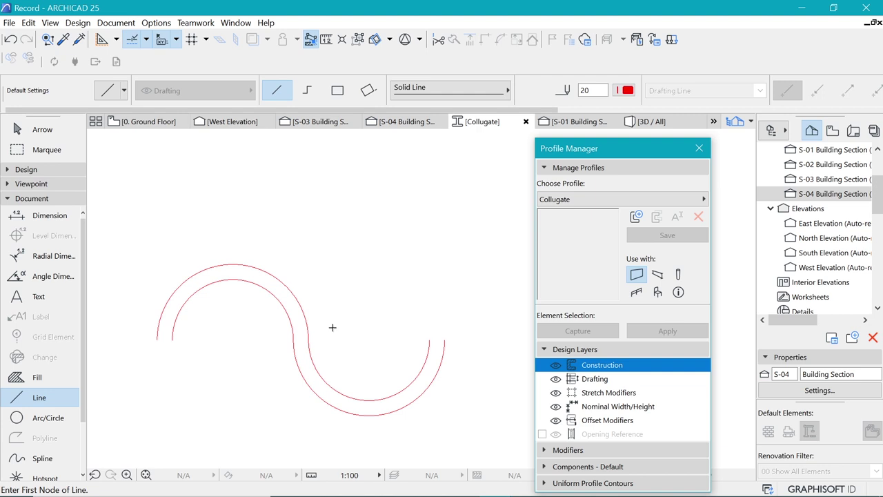
{"action": "scroll", "coordinate": [223, 325], "scroll_direction": "down", "scroll_amount": 3}
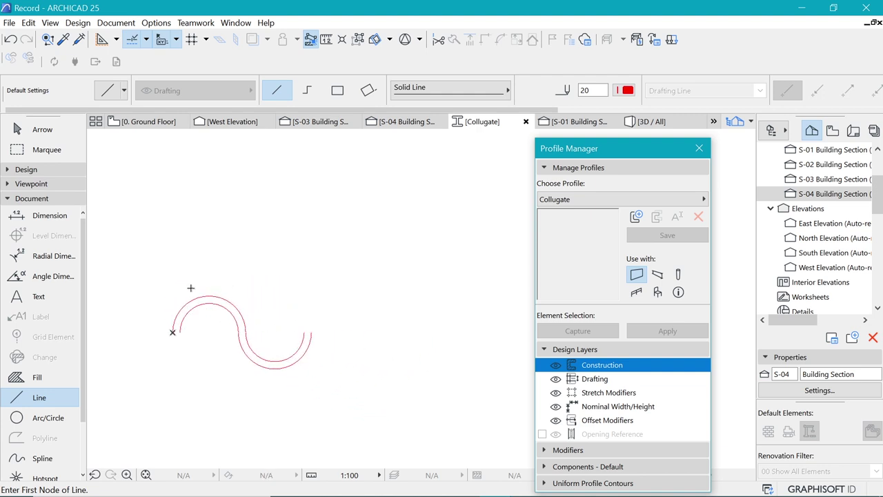
Draw a horizontal guide line 5500 long from the S-shaped curve's left end towards the right
{"action": "key", "text": "Escape"}
{"action": "left_click_drag", "start_coordinate": [172, 279], "coordinate": [337, 364]}
{"action": "key", "text": "Escape"}
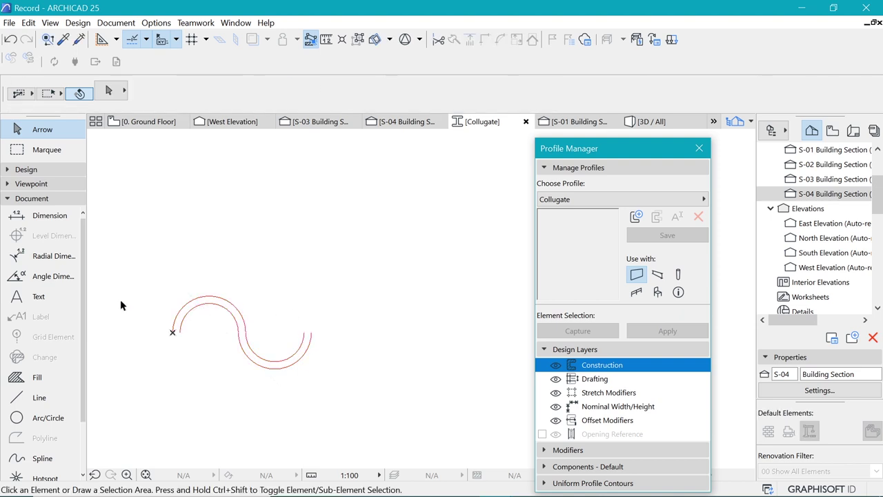
{"action": "left_click", "coordinate": [39, 397]}
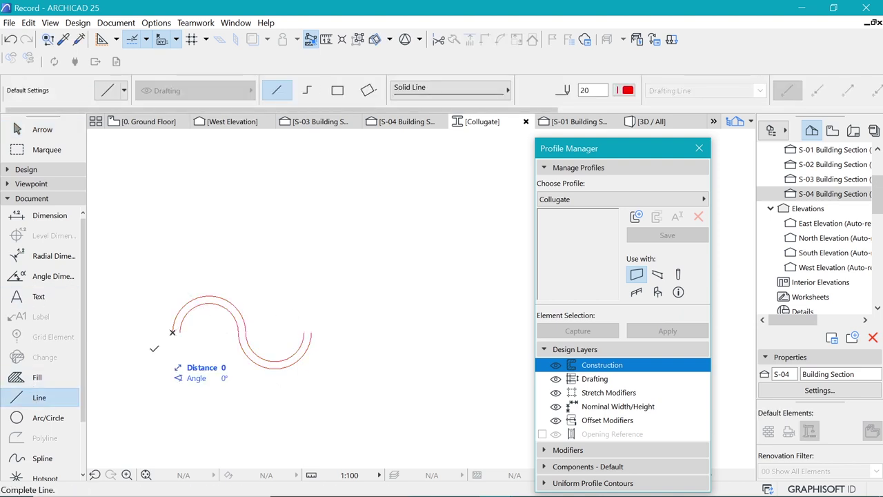
{"action": "scroll", "coordinate": [145, 355], "scroll_direction": "down", "scroll_amount": 2}
{"action": "left_click", "coordinate": [158, 345]}
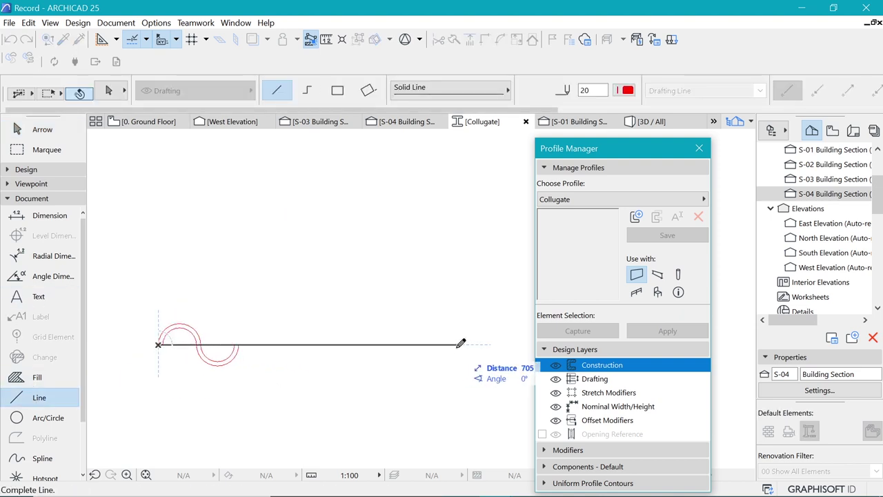
{"action": "key", "text": "Tab"}
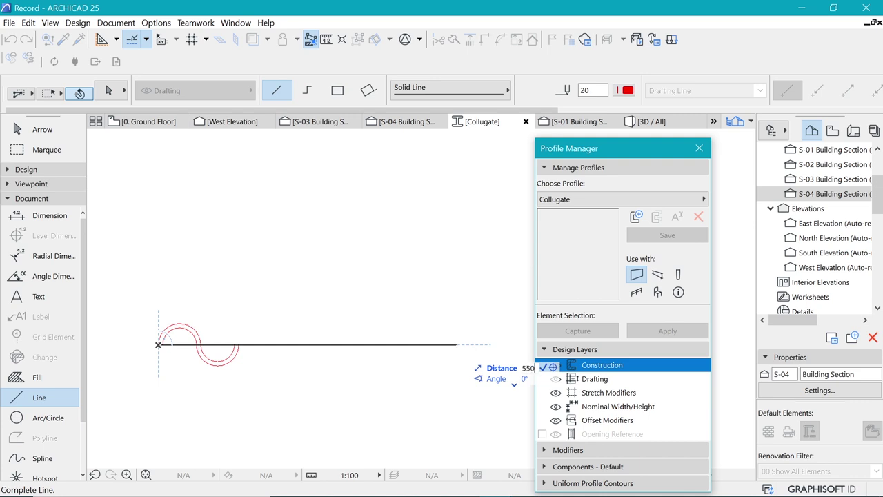
{"action": "key", "text": "Return"}
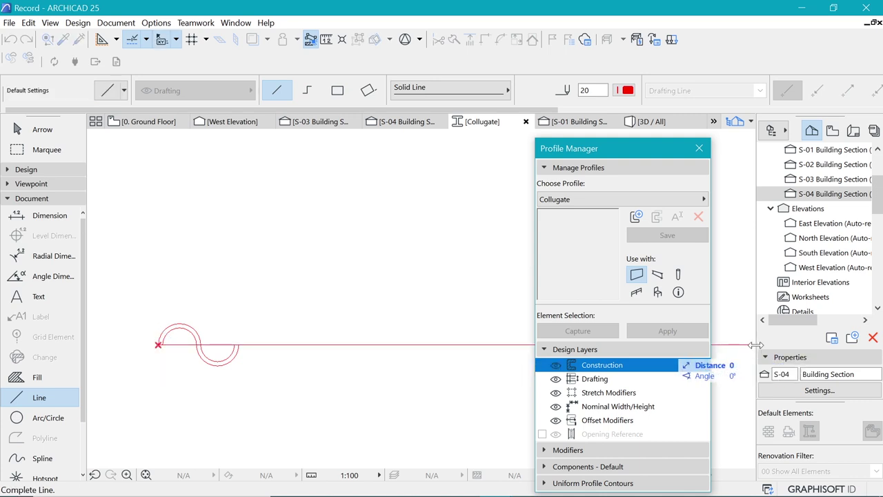
Move the horizontal guide line straight up so it sits clear above the S-shaped curve
{"action": "left_click", "coordinate": [277, 344], "text": "shift"}
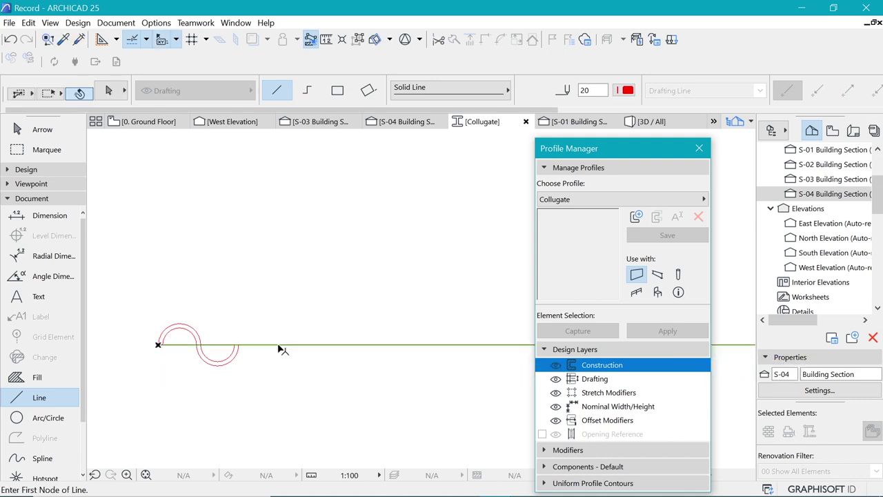
{"action": "key", "text": "ctrl+d"}
{"action": "left_click", "coordinate": [158, 345]}
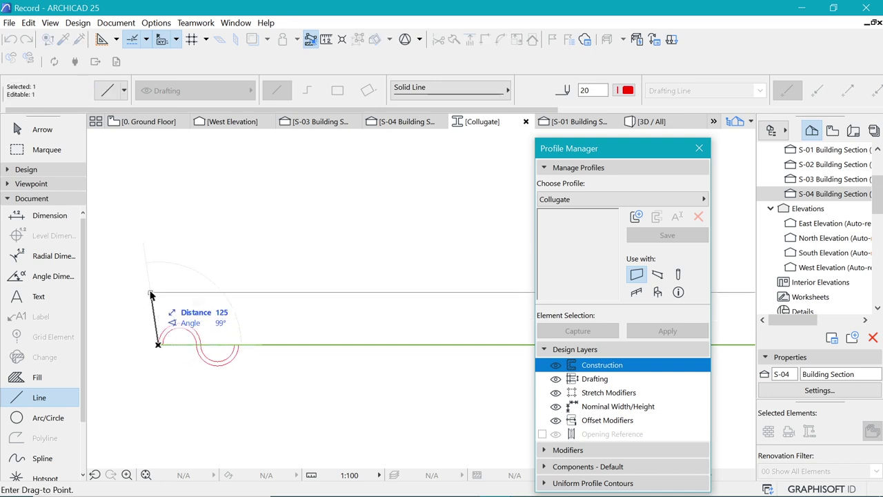
{"action": "left_click", "coordinate": [159, 287]}
{"action": "key", "text": "Escape"}
{"action": "key", "text": "Escape"}
Select the S-shaped curve's four arcs and check the repeat distance with a trial drag copy from the left end
{"action": "mouse_move", "coordinate": [145, 310]}
{"action": "left_mouse_down"}
{"action": "mouse_move", "coordinate": [232, 338]}
{"action": "mouse_move", "coordinate": [266, 367]}
{"action": "left_mouse_up"}
{"action": "key", "text": "ctrl+a"}
{"action": "key", "text": "ctrl+d"}
{"action": "key", "text": "ctrl"}
{"action": "left_click", "coordinate": [159, 345]}
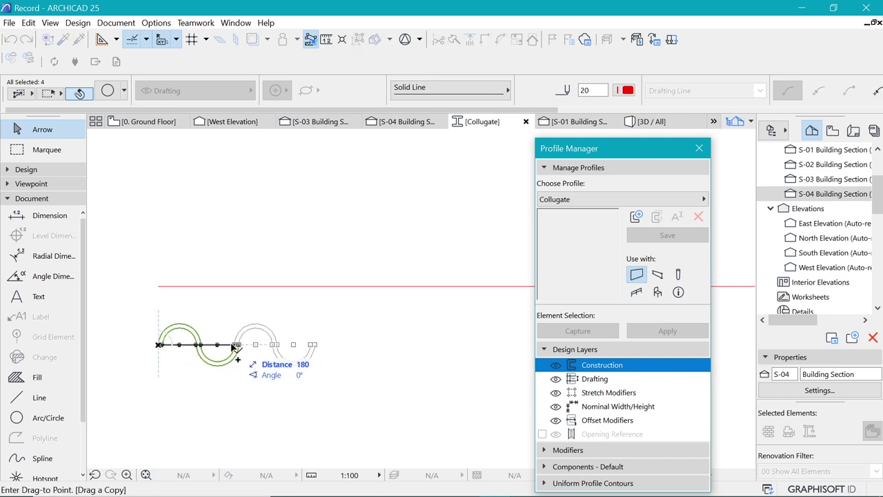
{"action": "key", "text": "Escape"}
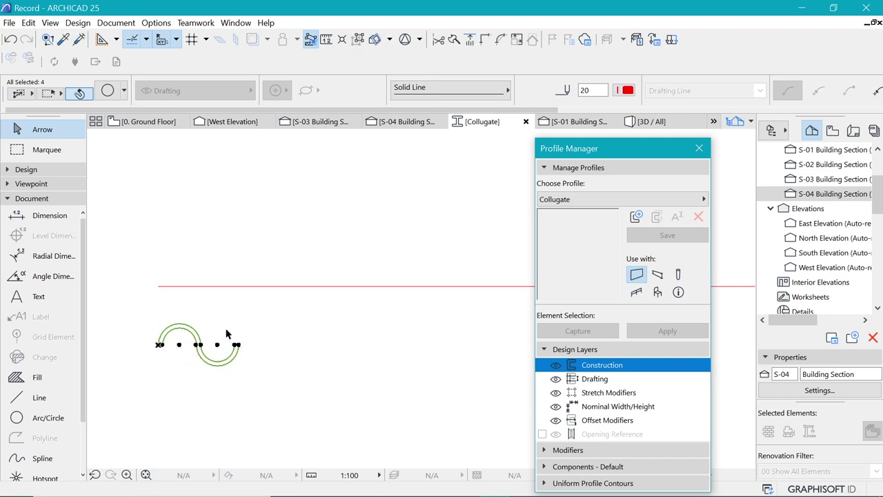
Multiply the selected arcs with the Spread method at 180 spacing, horizontally to just past the guide line's right end
{"action": "key", "text": "ctrl+u"}
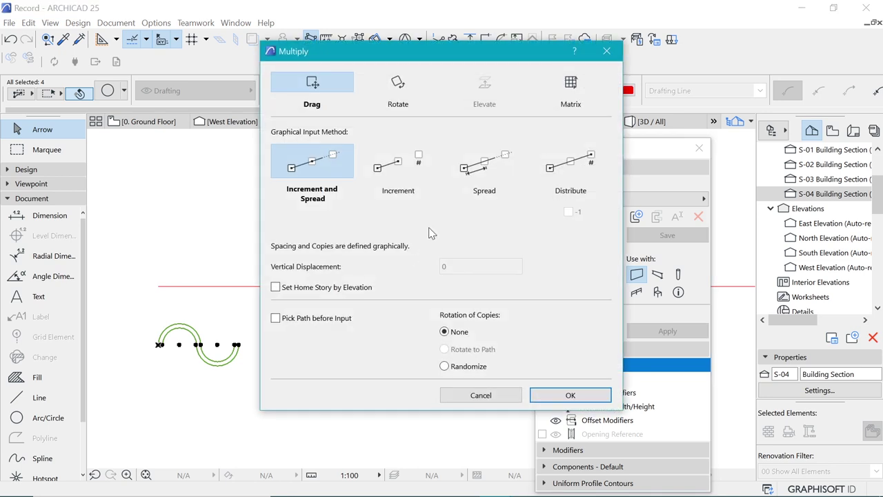
{"action": "left_click", "coordinate": [484, 164]}
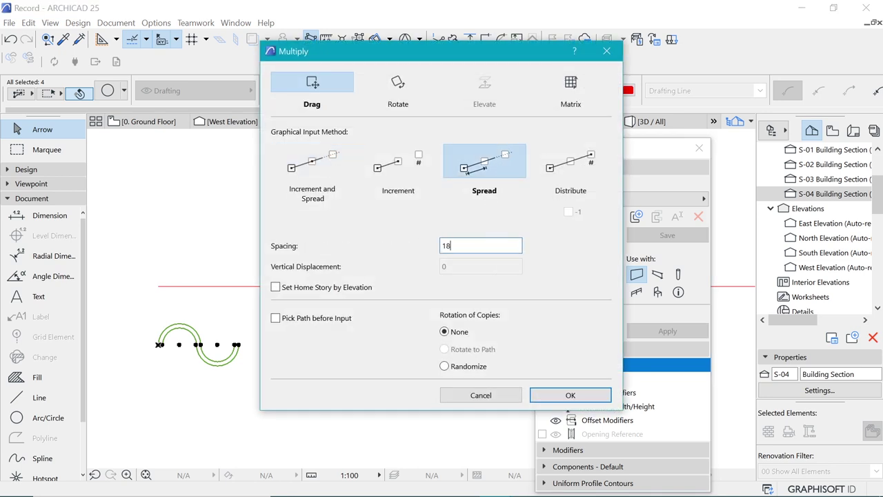
{"action": "key", "text": "Return"}
{"action": "scroll", "coordinate": [200, 324], "scroll_direction": "down", "scroll_amount": 2}
{"action": "left_click", "coordinate": [185, 327]}
{"action": "scroll", "coordinate": [215, 327], "scroll_direction": "down", "scroll_amount": 5}
{"action": "scroll", "coordinate": [352, 357], "scroll_direction": "down", "scroll_amount": 4}
{"action": "scroll", "coordinate": [368, 356], "scroll_direction": "up", "scroll_amount": 1}
{"action": "scroll", "coordinate": [323, 357], "scroll_direction": "up", "scroll_amount": 2}
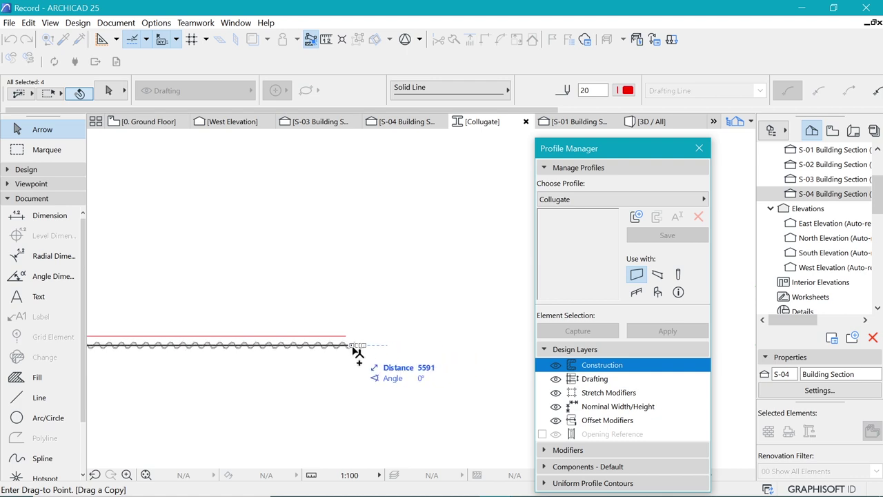
{"action": "left_click", "coordinate": [353, 347]}
Delete the arcs that extend beyond the guide line's right end
{"action": "left_click", "coordinate": [347, 339]}
{"action": "scroll", "coordinate": [362, 348], "scroll_direction": "up", "scroll_amount": 1}
{"action": "left_click_drag", "start_coordinate": [347, 332], "coordinate": [456, 418]}
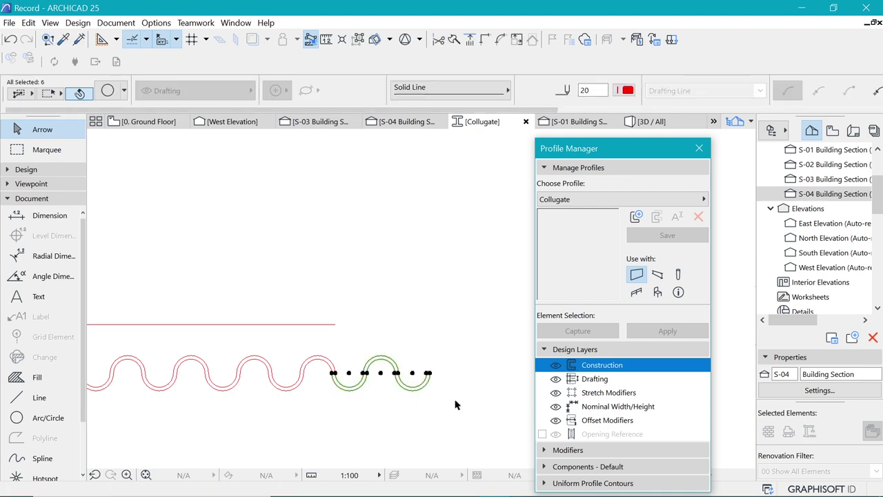
{"action": "key", "text": "Delete"}
{"action": "scroll", "coordinate": [425, 403], "scroll_direction": "up", "scroll_amount": 1}
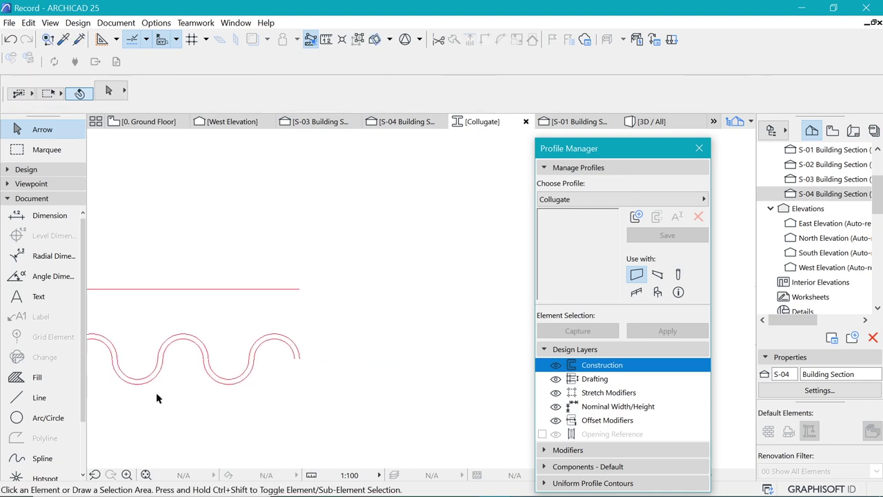
Close both open ends of the corrugated outline with short lines between the inner and outer arcs
{"action": "left_click", "coordinate": [40, 398]}
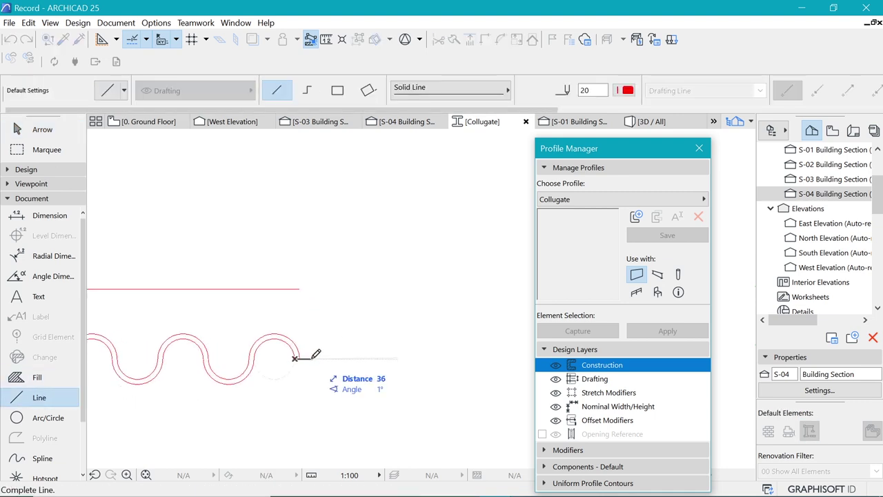
{"action": "scroll", "coordinate": [425, 389], "scroll_direction": "down", "scroll_amount": 3}
{"action": "scroll", "coordinate": [425, 389], "scroll_direction": "down", "scroll_amount": 2}
{"action": "scroll", "coordinate": [153, 379], "scroll_direction": "up", "scroll_amount": 6}
{"action": "left_click", "coordinate": [283, 415]}
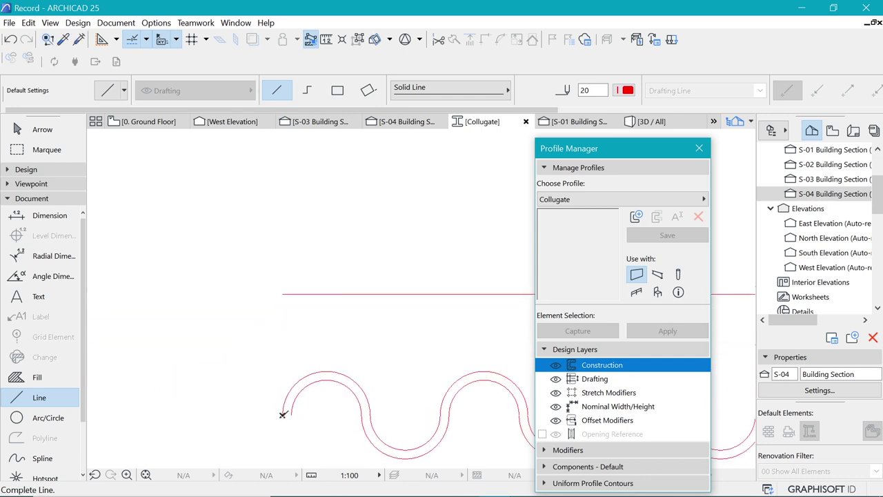
{"action": "left_click", "coordinate": [292, 415]}
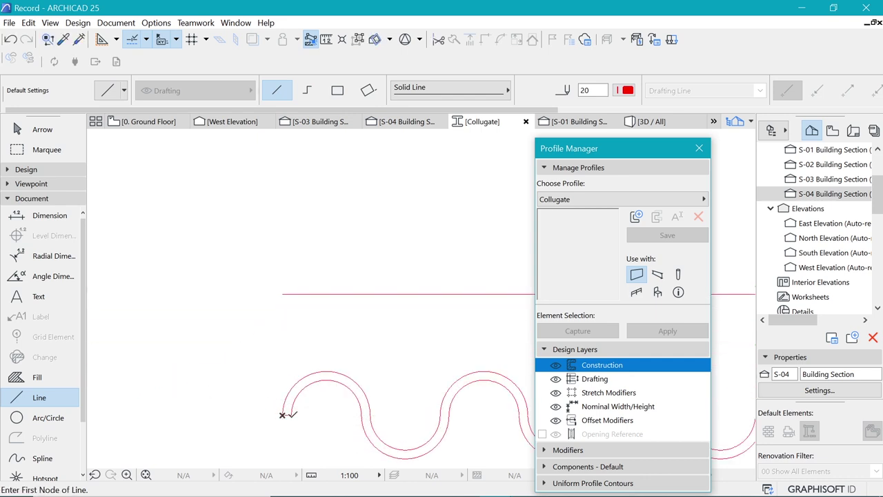
Start a Fill with the PR-05 Steel building material
{"action": "left_click", "coordinate": [37, 376]}
{"action": "scroll", "coordinate": [103, 366], "scroll_direction": "down", "scroll_amount": 2}
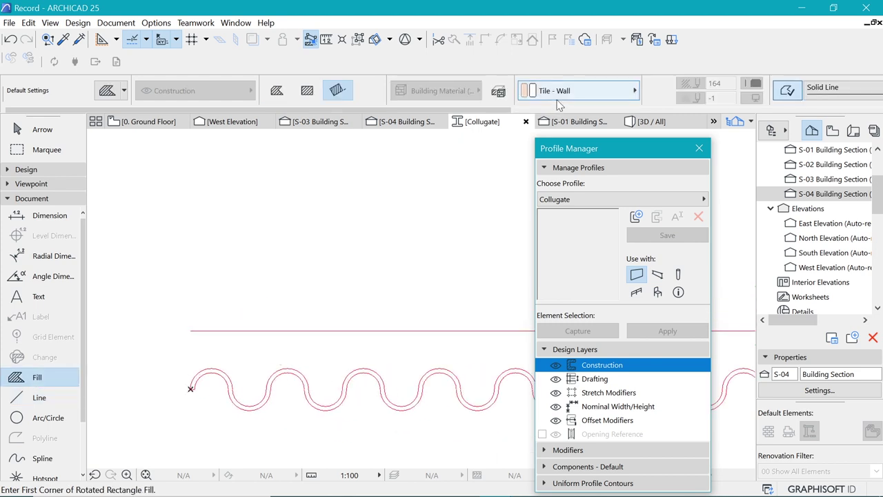
{"action": "left_click", "coordinate": [580, 90]}
{"action": "key", "text": "Down"}
{"action": "key", "text": "Down"}
{"action": "key", "text": "Down"}
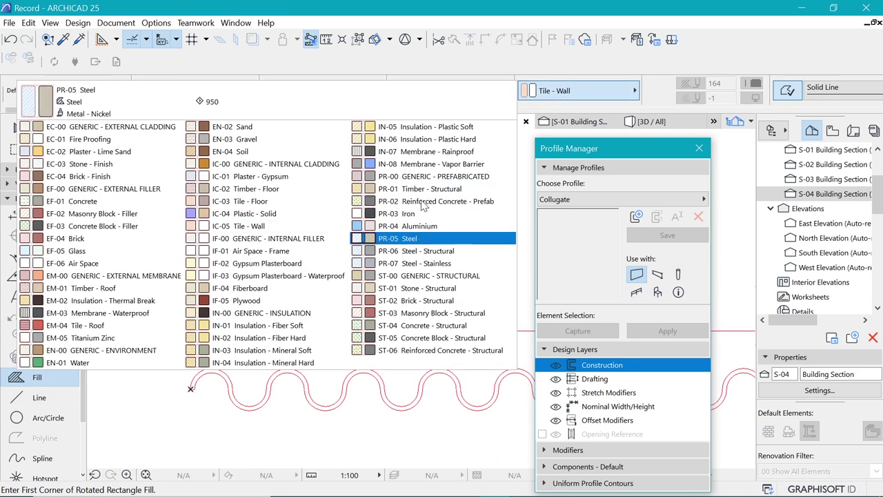
{"action": "left_click", "coordinate": [422, 241]}
Fill the closed corrugated outline and save the profile for use with walls, beams and columns
{"action": "scroll", "coordinate": [233, 407], "scroll_direction": "up", "scroll_amount": 2}
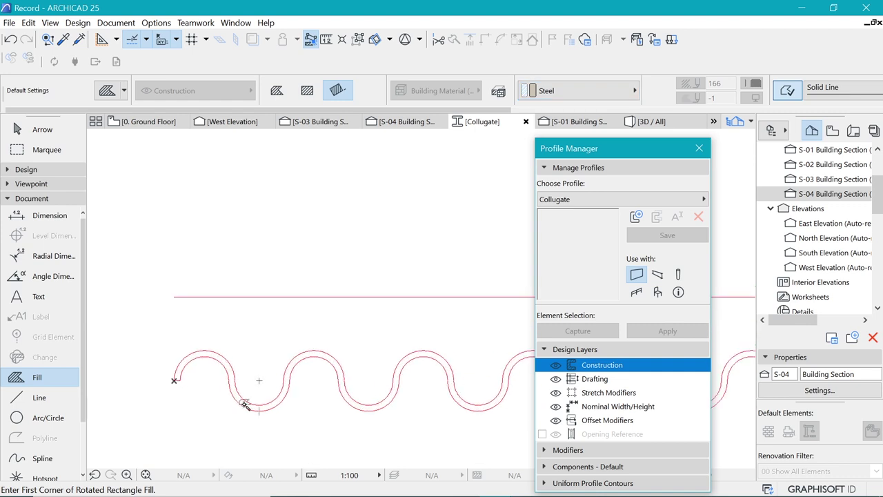
{"action": "scroll", "coordinate": [242, 401], "scroll_direction": "up", "scroll_amount": 2}
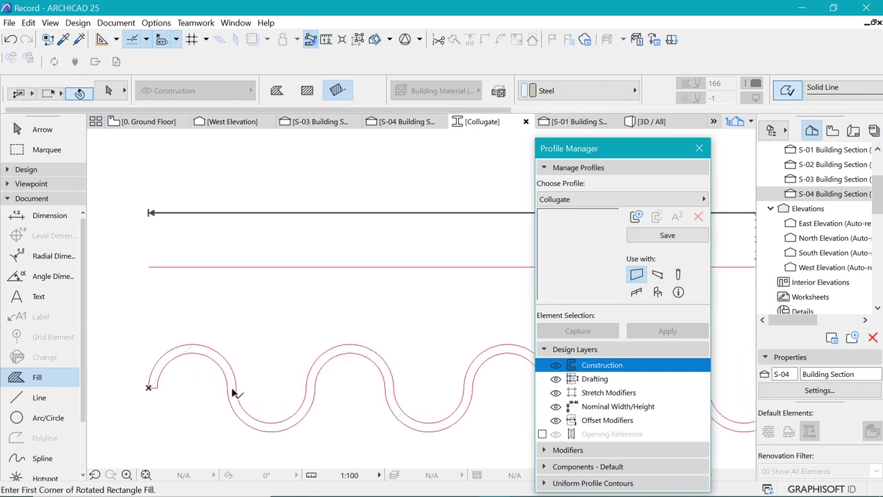
{"action": "left_click", "coordinate": [207, 339]}
{"action": "scroll", "coordinate": [206, 339], "scroll_direction": "down", "scroll_amount": 2}
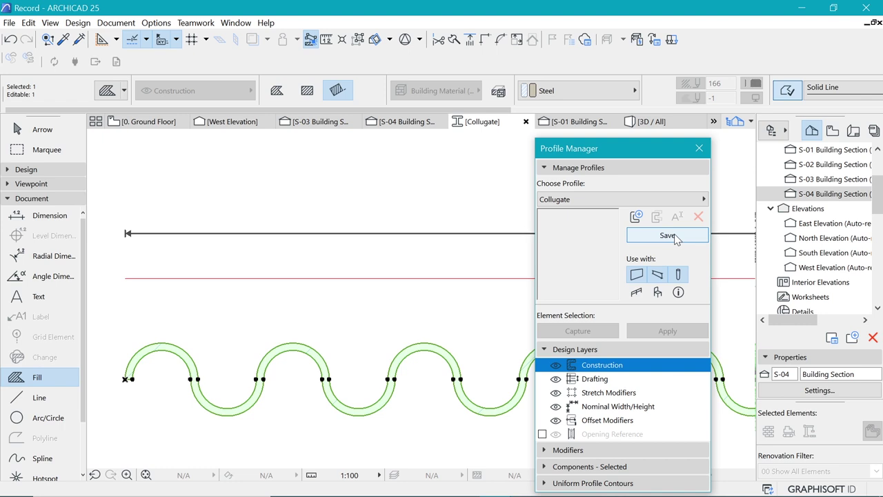
{"action": "left_click", "coordinate": [676, 236]}
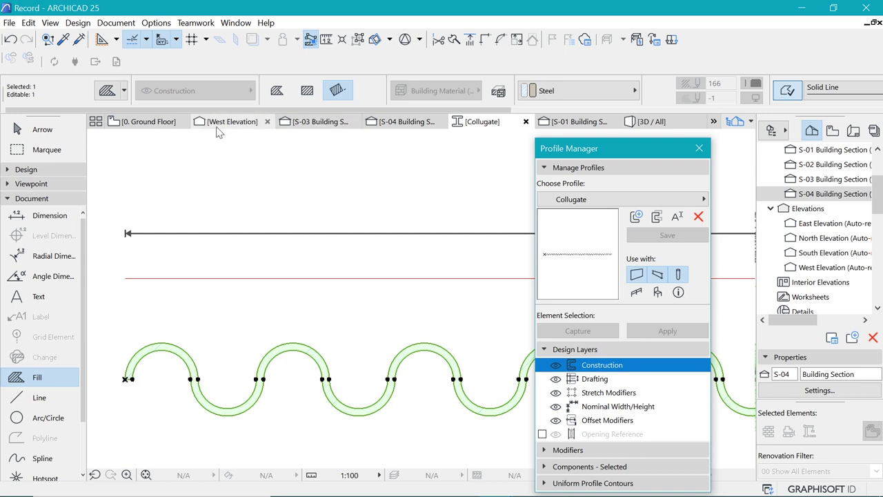
Open the S-04 building section at the left roof slope and clear the element selection
{"action": "left_click", "coordinate": [330, 122]}
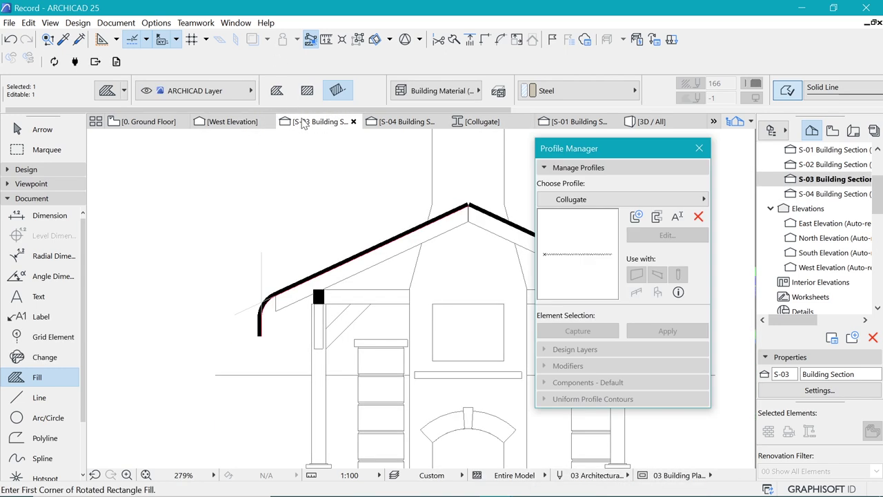
{"action": "left_click", "coordinate": [389, 122]}
{"action": "scroll", "coordinate": [292, 222], "scroll_direction": "down", "scroll_amount": 4}
{"action": "scroll", "coordinate": [384, 226], "scroll_direction": "up", "scroll_amount": 4}
{"action": "scroll", "coordinate": [325, 247], "scroll_direction": "down", "scroll_amount": 3}
{"action": "scroll", "coordinate": [353, 235], "scroll_direction": "up", "scroll_amount": 2}
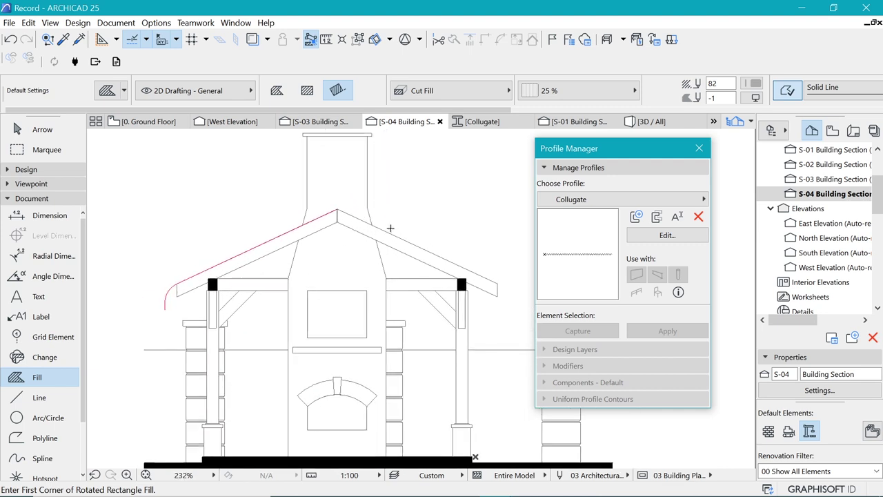
{"action": "scroll", "coordinate": [363, 227], "scroll_direction": "down", "scroll_amount": 3}
{"action": "scroll", "coordinate": [469, 181], "scroll_direction": "up", "scroll_amount": 5}
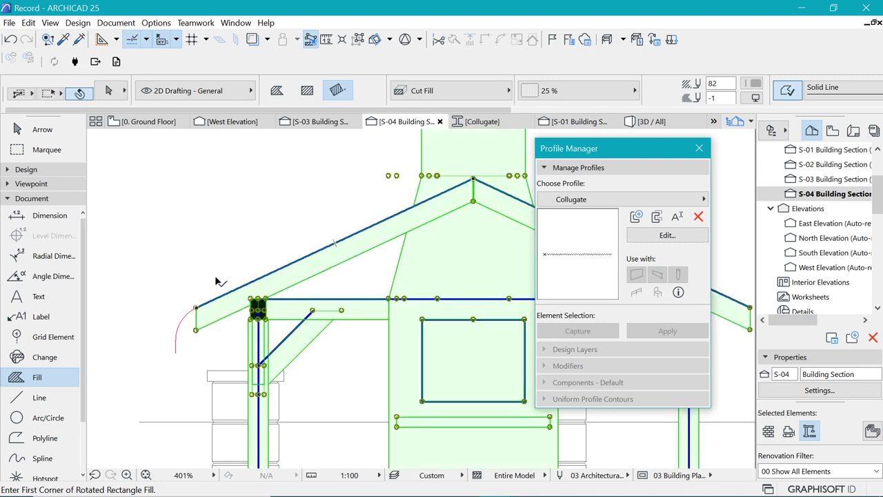
{"action": "key", "text": "Escape"}
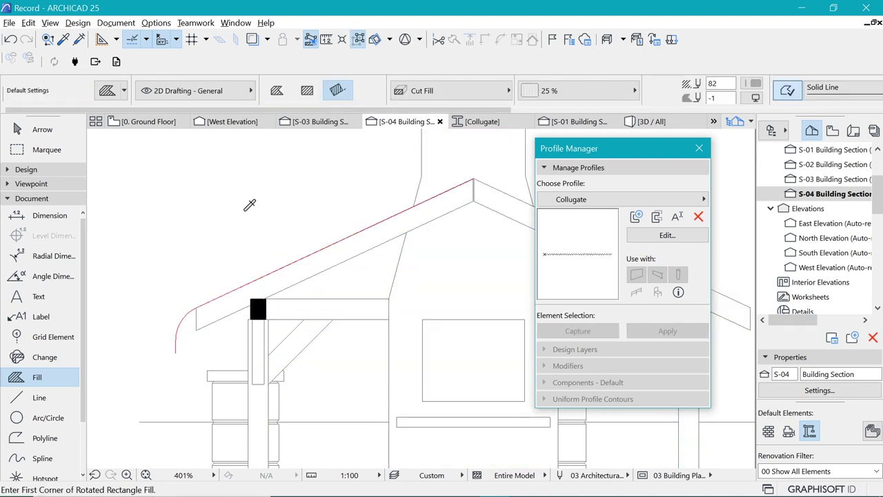
Copy the left rafter beam straight up so its lower left corner meets the original's upper left corner
{"action": "left_click", "coordinate": [197, 330], "text": "shift"}
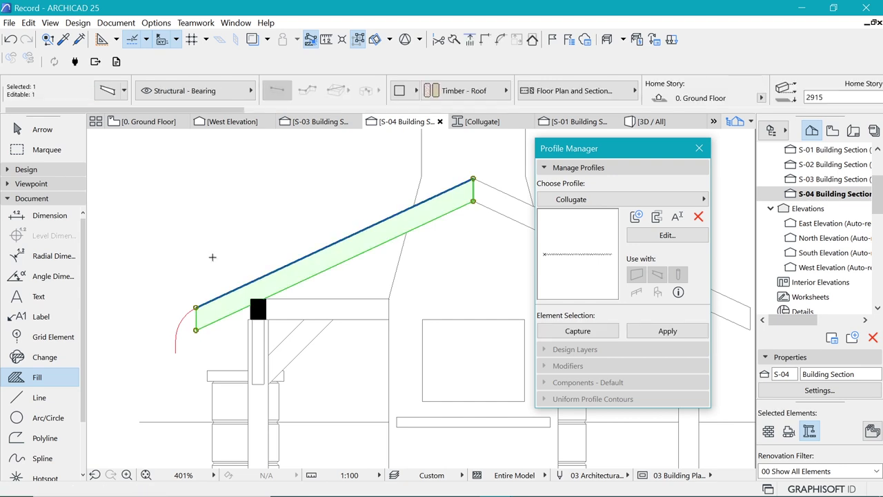
{"action": "key", "text": "ctrl+d"}
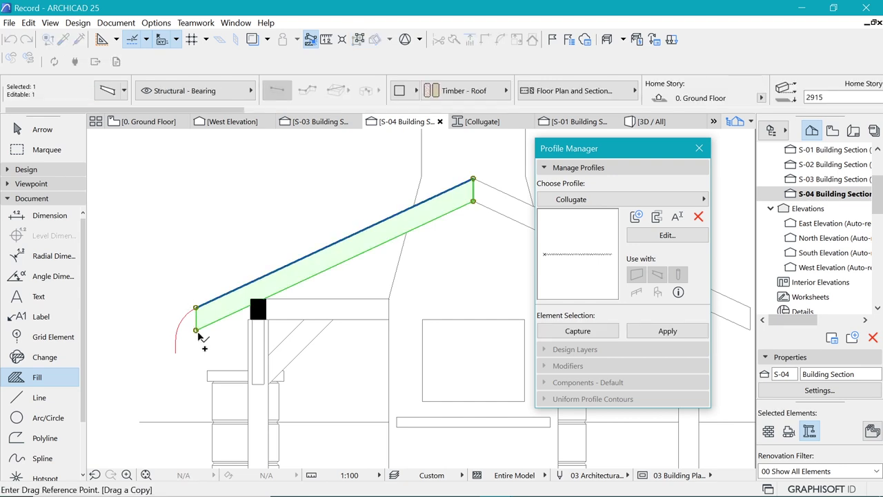
{"action": "left_click", "coordinate": [197, 331]}
{"action": "left_click", "coordinate": [196, 309]}
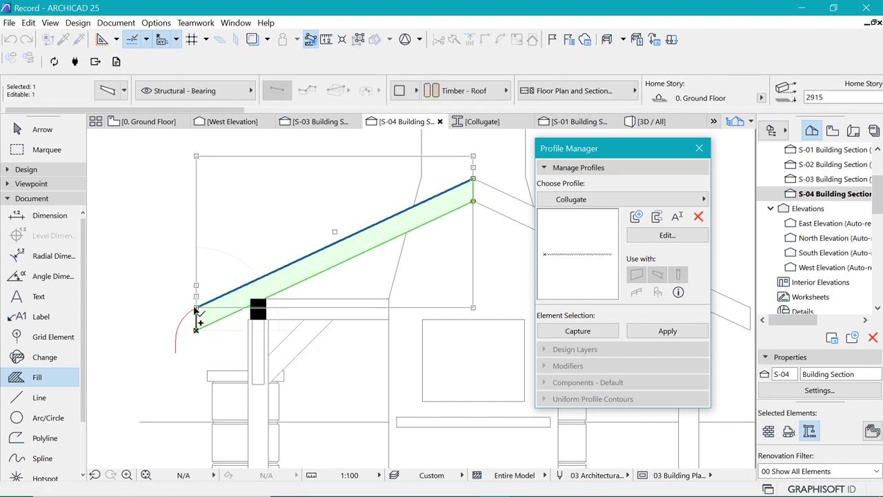
Change the copied rafter beam to a complex profile and assign it the Collugate profile
{"action": "scroll", "coordinate": [196, 311], "scroll_direction": "up", "scroll_amount": 4}
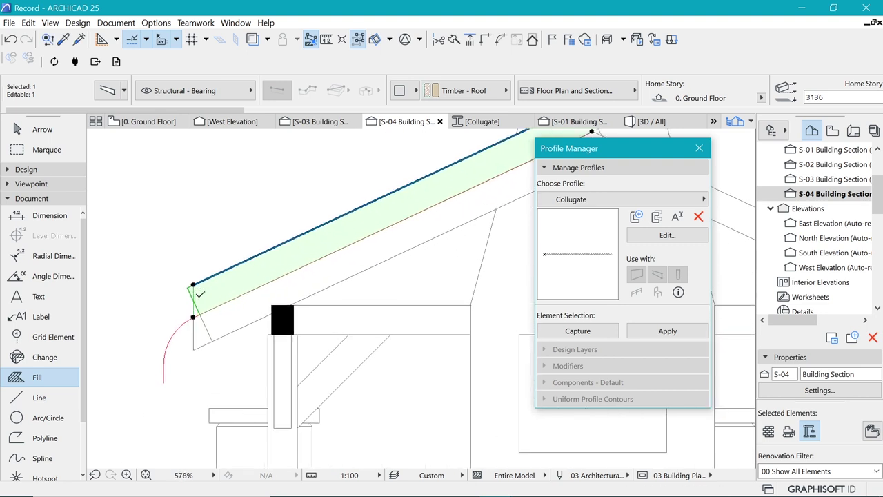
{"action": "scroll", "coordinate": [198, 295], "scroll_direction": "down", "scroll_amount": 2}
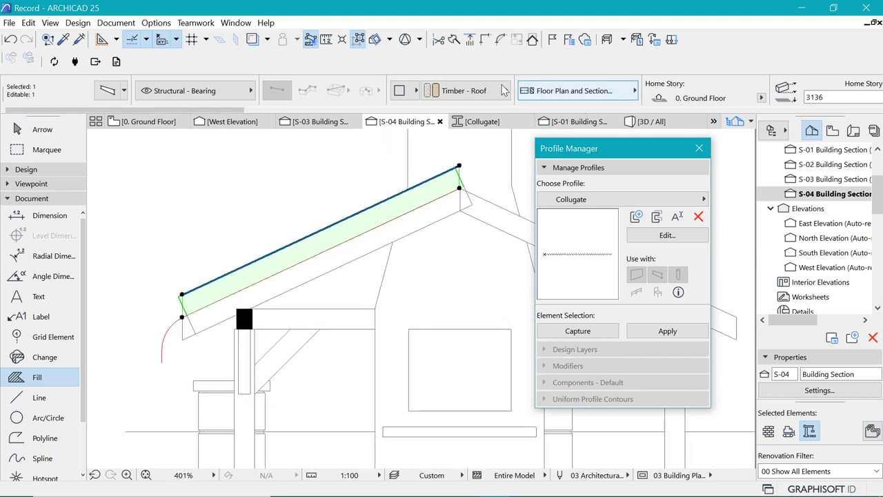
{"action": "left_click", "coordinate": [406, 92]}
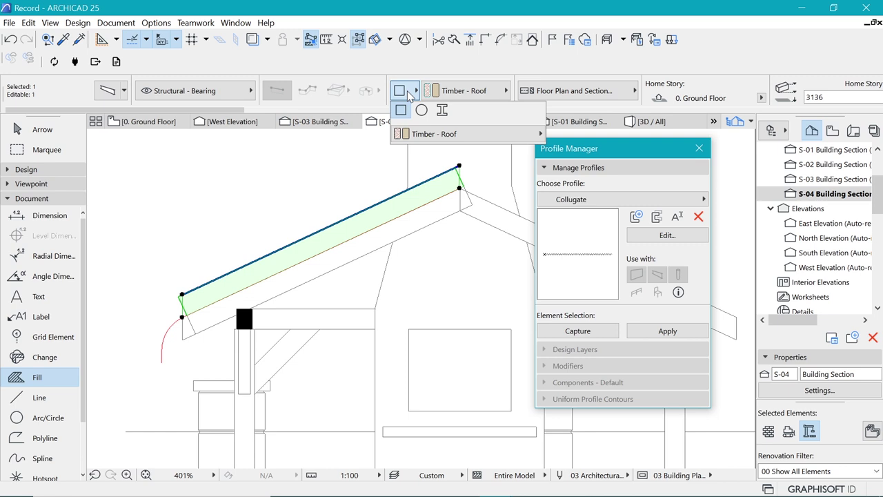
{"action": "left_click", "coordinate": [442, 112]}
{"action": "left_click", "coordinate": [452, 91]}
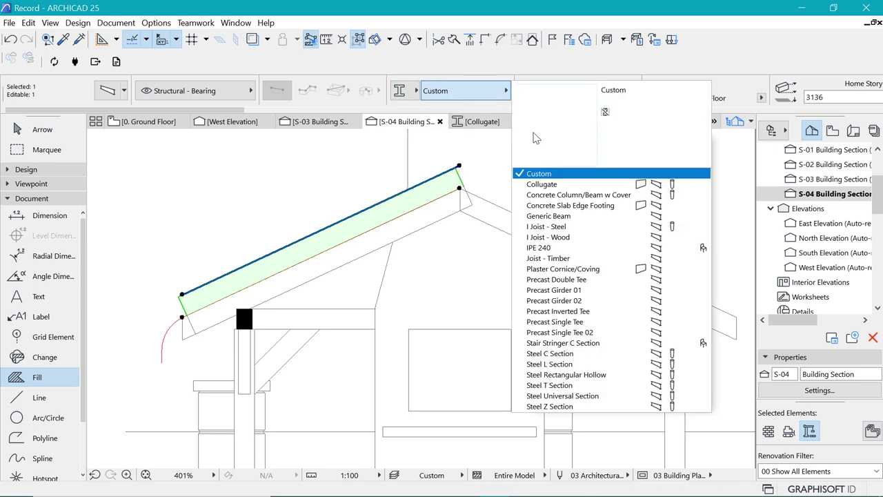
{"action": "left_click", "coordinate": [552, 186]}
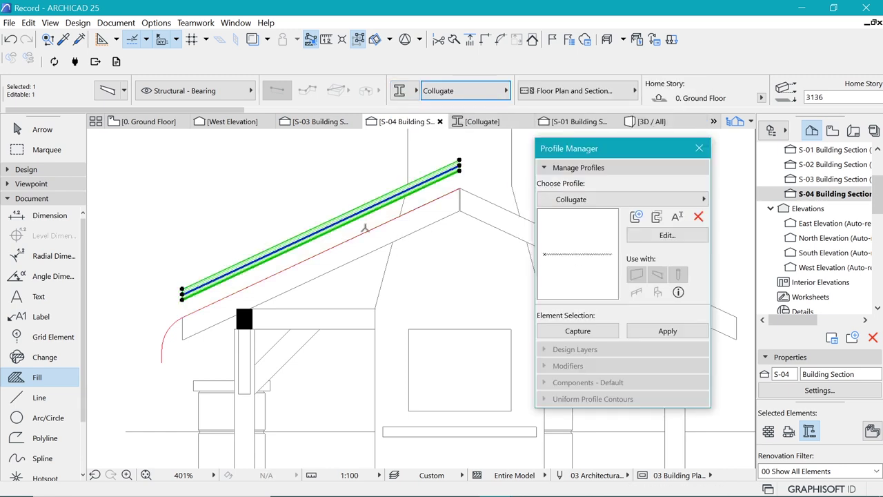
Edit the Collugate profile, moving its corrugated fill 50 straight up so the lowest curve meets the profile origin's level, and save it
{"action": "scroll", "coordinate": [169, 296], "scroll_direction": "up", "scroll_amount": 4}
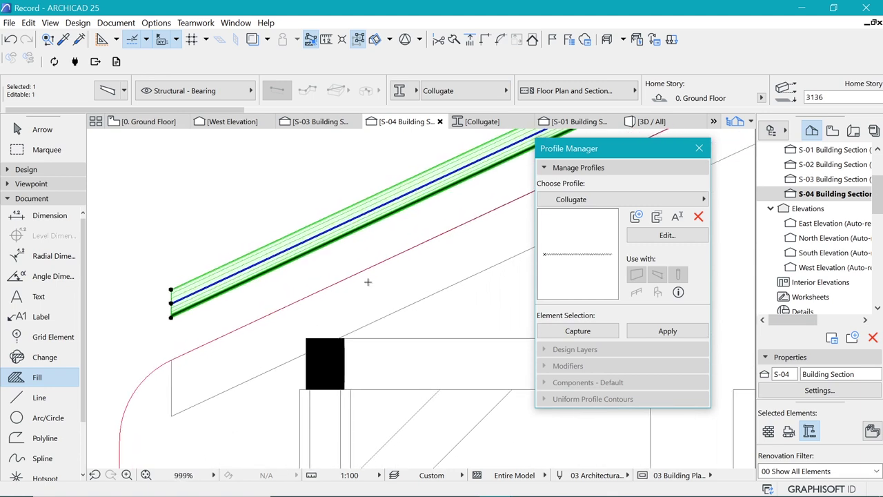
{"action": "left_click", "coordinate": [667, 235]}
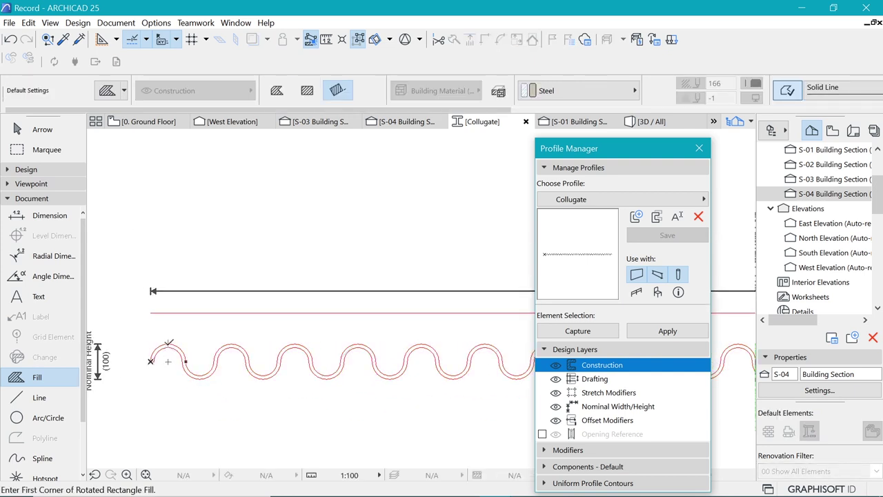
{"action": "left_click_drag", "start_coordinate": [139, 334], "coordinate": [229, 390]}
{"action": "scroll", "coordinate": [161, 354], "scroll_direction": "up", "scroll_amount": 6}
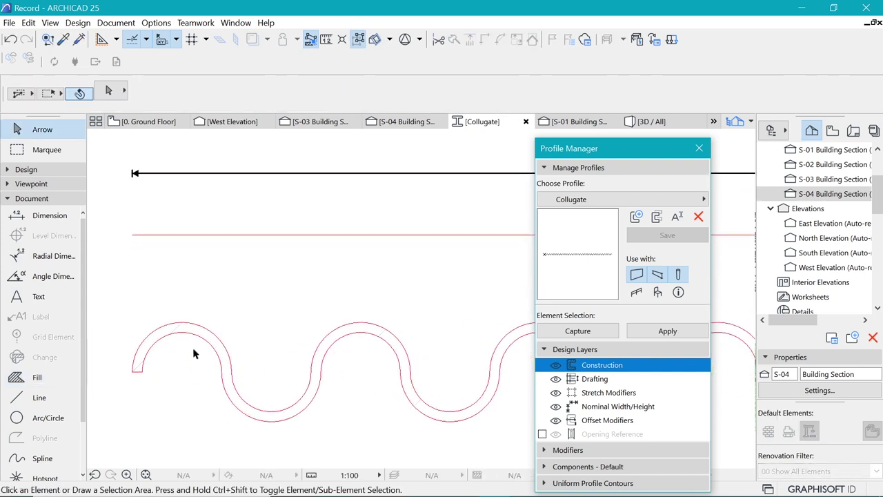
{"action": "left_click", "coordinate": [187, 330]}
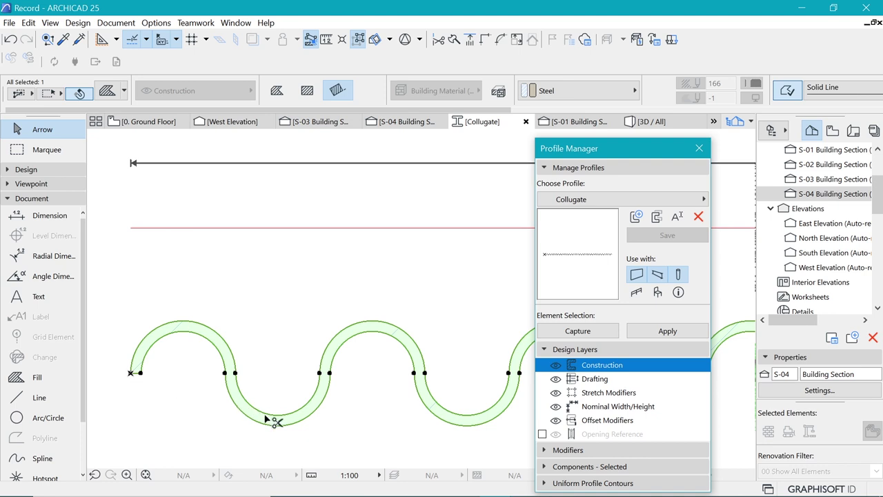
{"action": "key", "text": "ctrl+d"}
{"action": "left_click", "coordinate": [277, 425]}
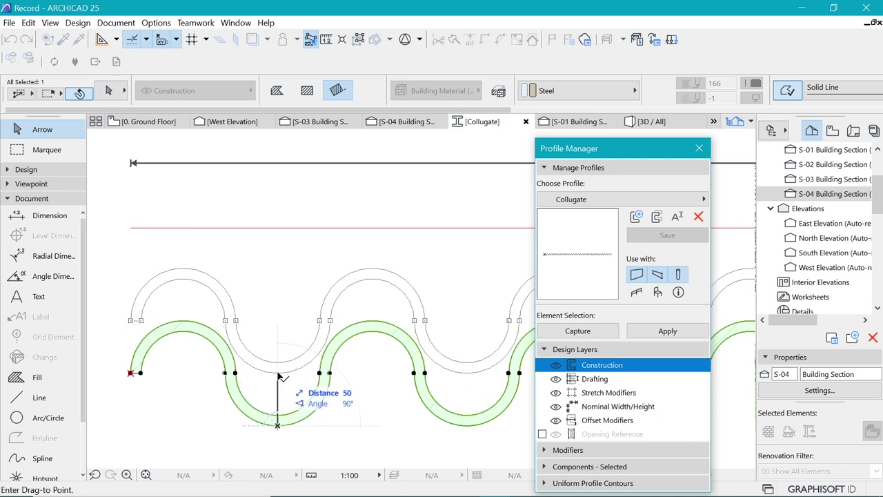
{"action": "left_click", "coordinate": [278, 374]}
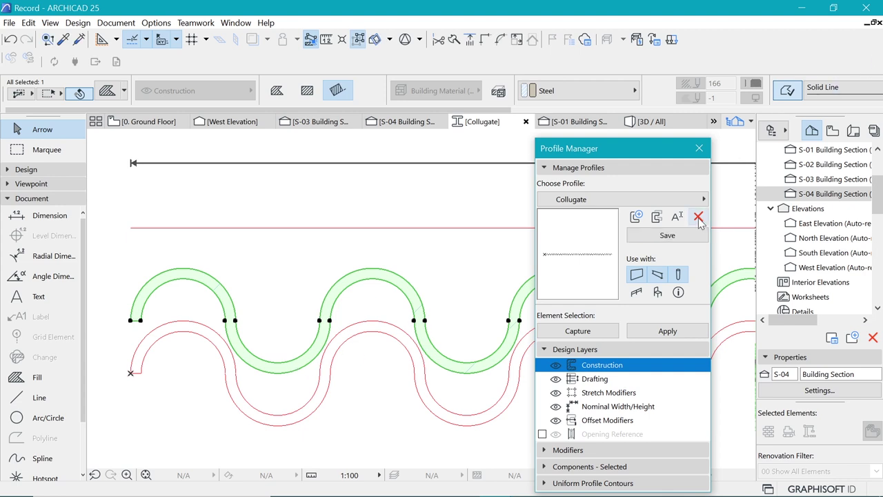
{"action": "left_click", "coordinate": [667, 235]}
{"action": "left_click", "coordinate": [307, 177]}
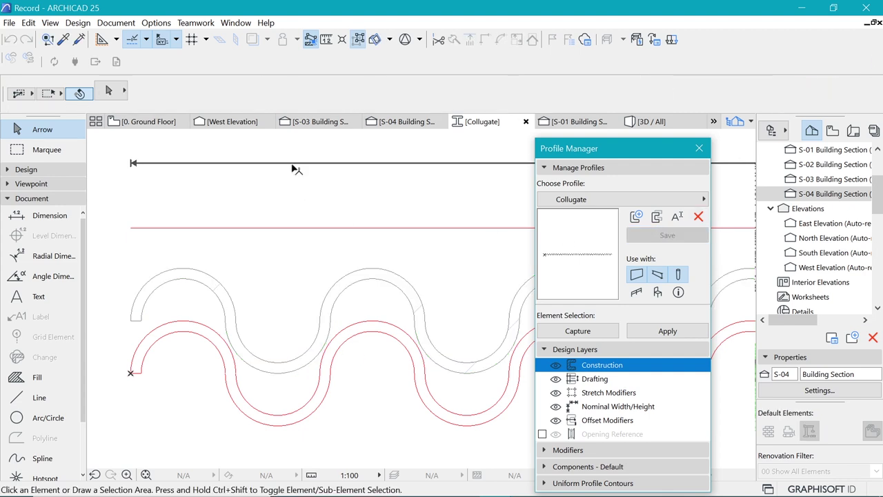
In section S-04, move the Collugate beam straight down so its lower left corner meets the rafter's upper left corner
{"action": "left_click", "coordinate": [383, 121]}
{"action": "left_click", "coordinate": [174, 302]}
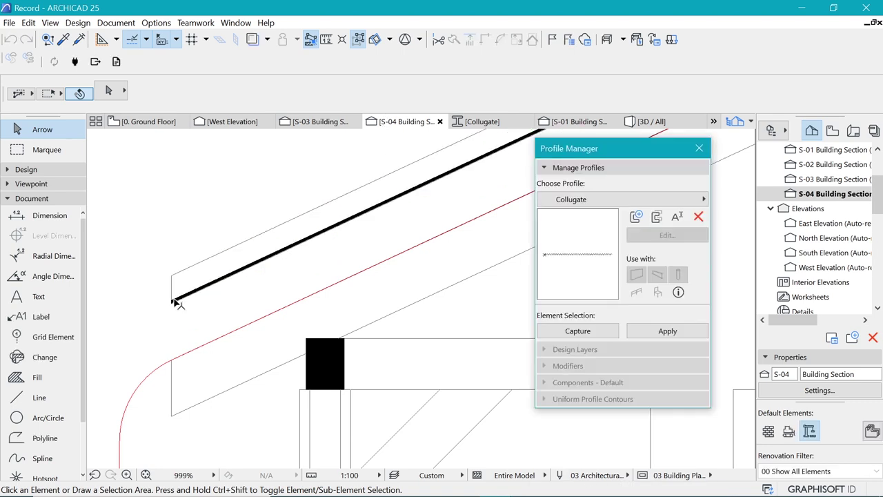
{"action": "left_click", "coordinate": [173, 289]}
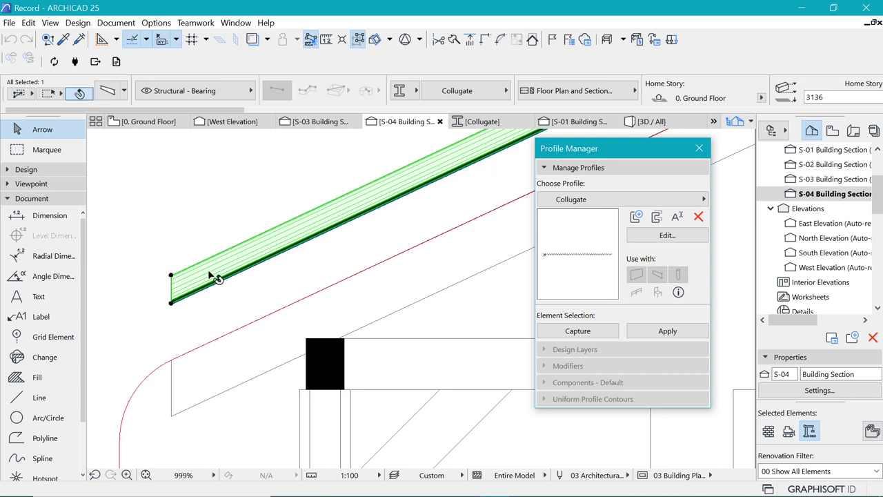
{"action": "key", "text": "ctrl+d"}
{"action": "left_click", "coordinate": [171, 302]}
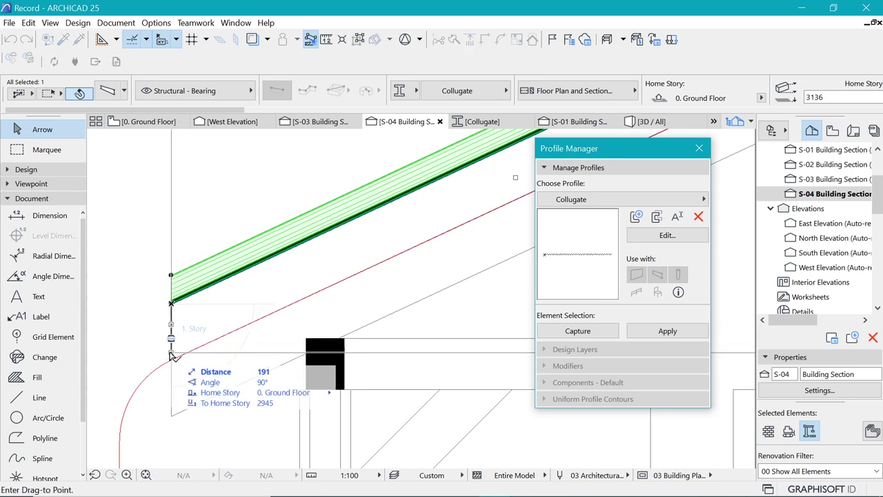
{"action": "left_click", "coordinate": [173, 363]}
{"action": "scroll", "coordinate": [176, 366], "scroll_direction": "down", "scroll_amount": 5}
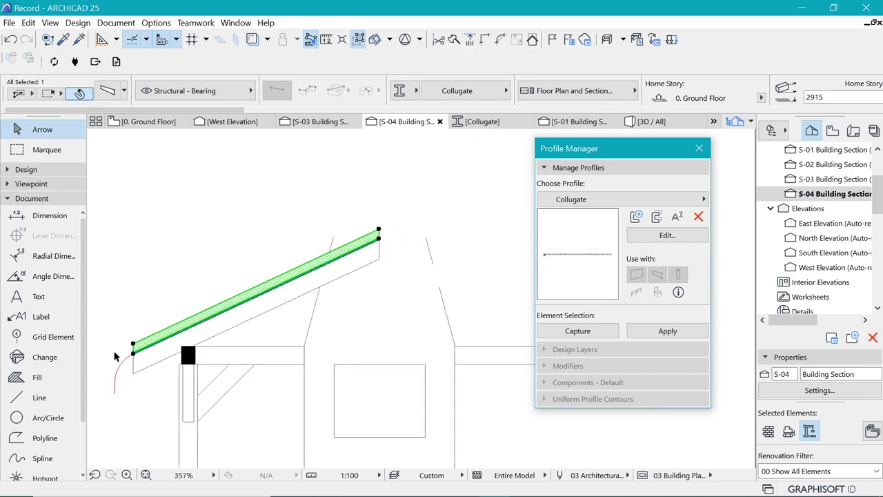
{"action": "scroll", "coordinate": [200, 303], "scroll_direction": "up", "scroll_amount": 5}
{"action": "scroll", "coordinate": [460, 251], "scroll_direction": "down", "scroll_amount": 3}
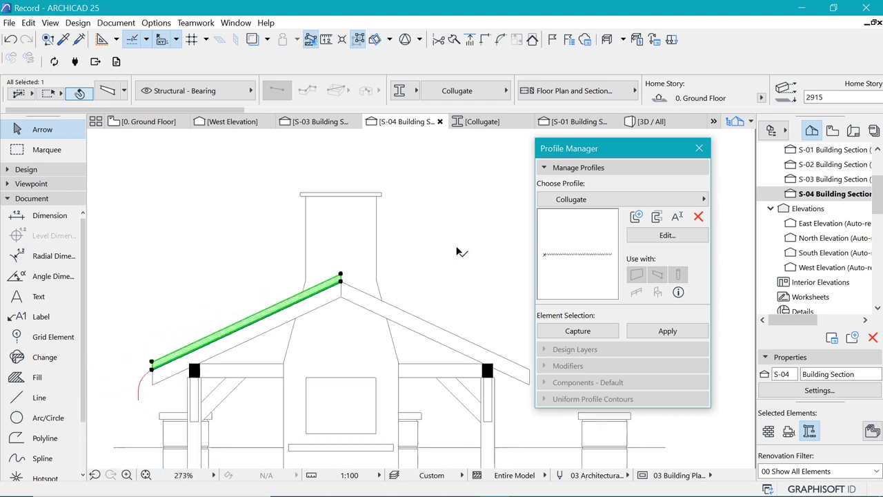
{"action": "scroll", "coordinate": [215, 331], "scroll_direction": "up", "scroll_amount": 2}
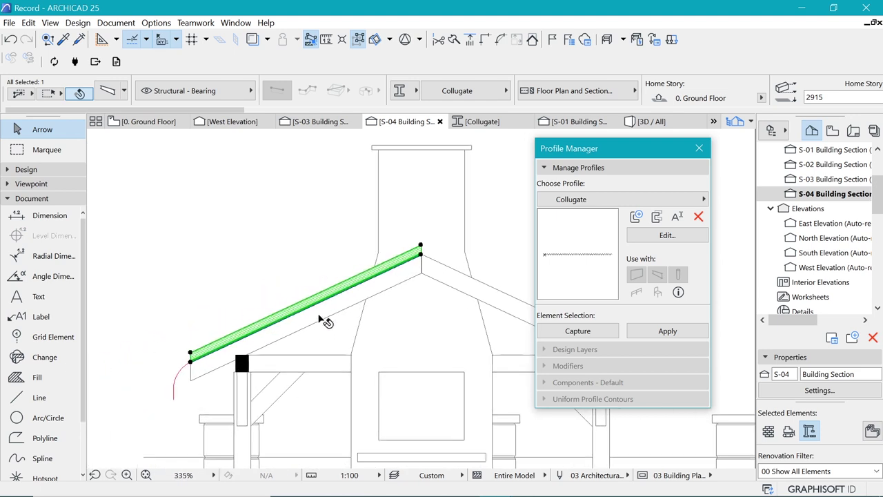
On the Ground Floor plan, move the Collugate beam from its upper right corner down to the right corner post of the pavilion
{"action": "left_click", "coordinate": [172, 124]}
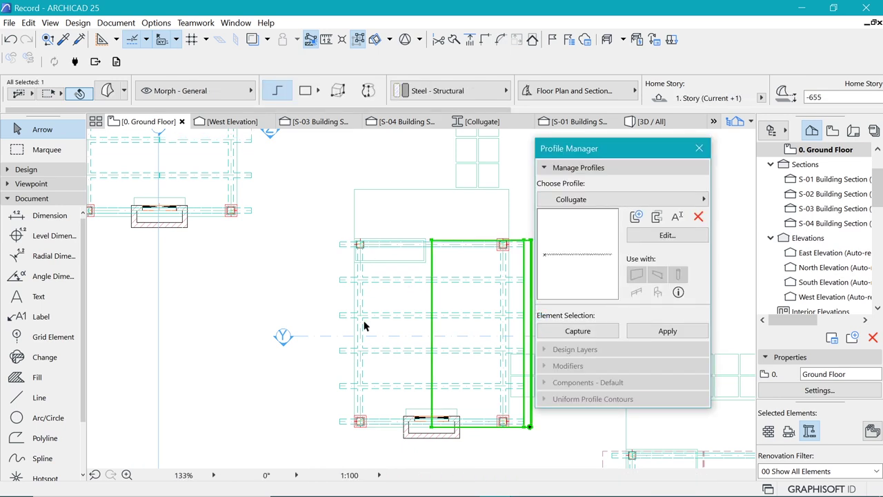
{"action": "scroll", "coordinate": [318, 324], "scroll_direction": "down", "scroll_amount": 3}
{"action": "scroll", "coordinate": [301, 205], "scroll_direction": "up", "scroll_amount": 4}
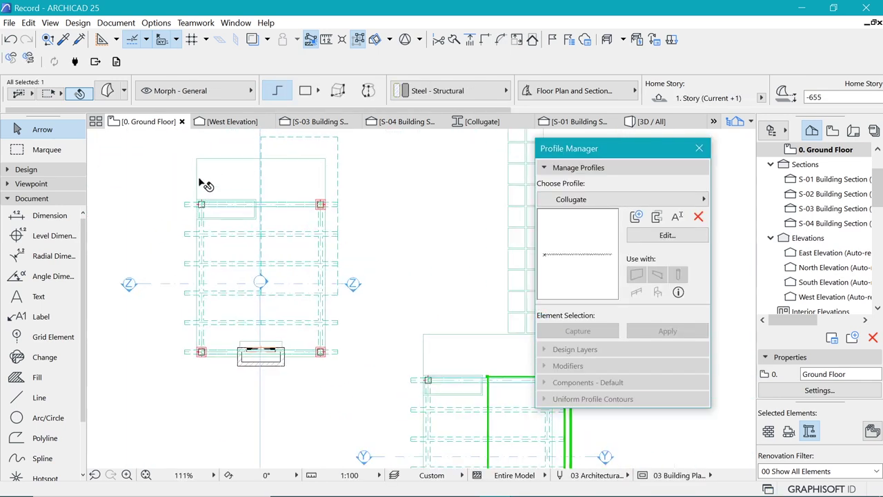
{"action": "key", "text": "Escape"}
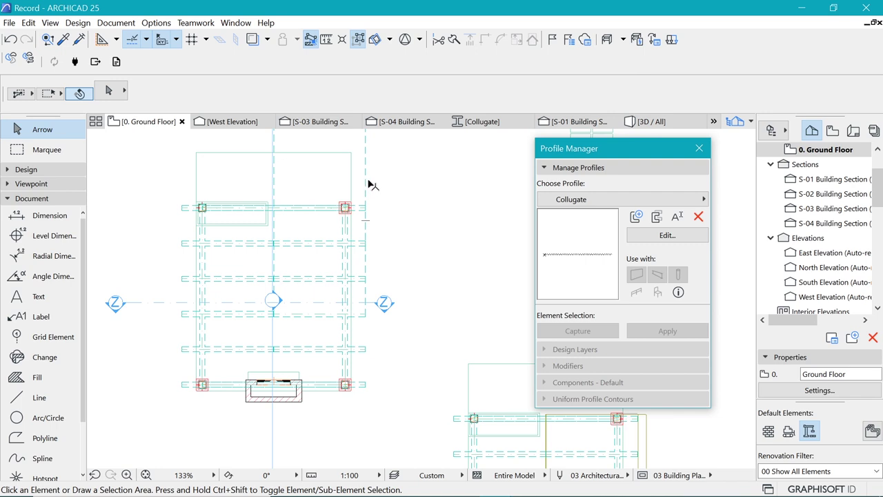
{"action": "scroll", "coordinate": [307, 207], "scroll_direction": "up", "scroll_amount": 1}
{"action": "left_click", "coordinate": [428, 205]}
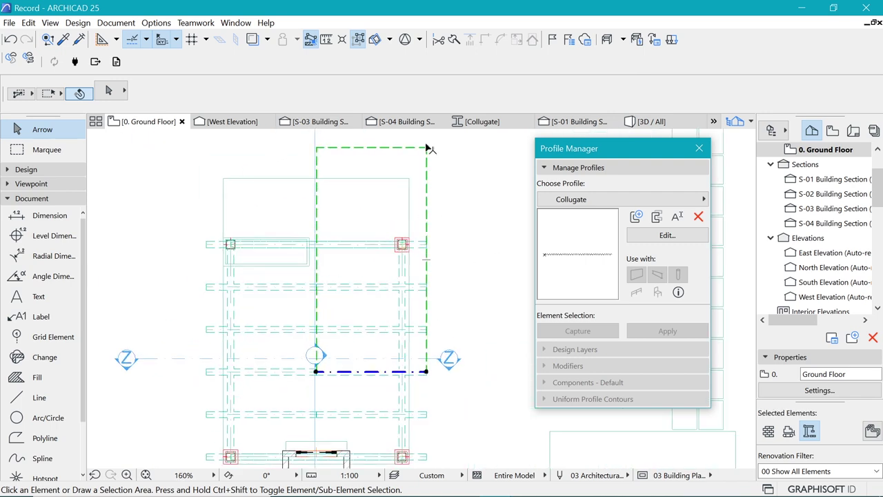
{"action": "scroll", "coordinate": [428, 207], "scroll_direction": "down", "scroll_amount": 2}
{"action": "key", "text": "ctrl+d"}
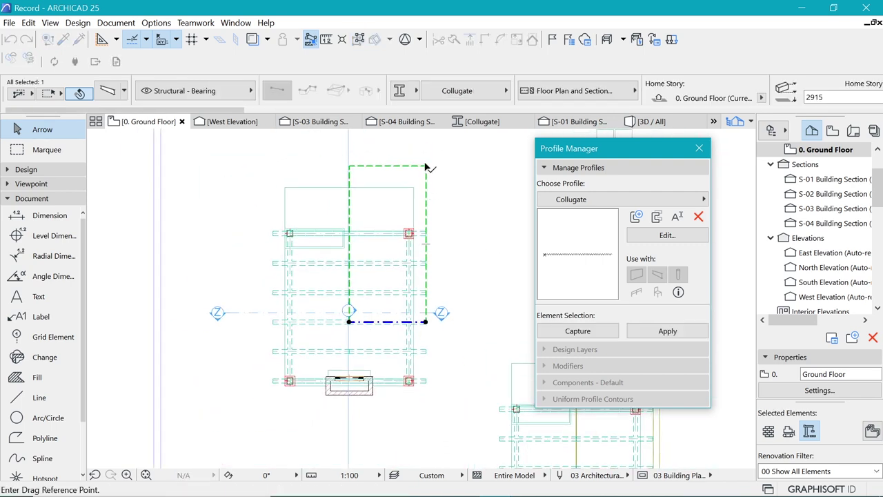
{"action": "left_click", "coordinate": [426, 166]}
{"action": "scroll", "coordinate": [418, 232], "scroll_direction": "up", "scroll_amount": 4}
{"action": "left_click", "coordinate": [401, 238]}
Align the Collugate beam's upper edge with the outer edge of the corner post's base and inspect the covering in 3D
{"action": "scroll", "coordinate": [433, 229], "scroll_direction": "up", "scroll_amount": 3}
{"action": "key", "text": "ctrl+d"}
{"action": "left_click", "coordinate": [443, 236]}
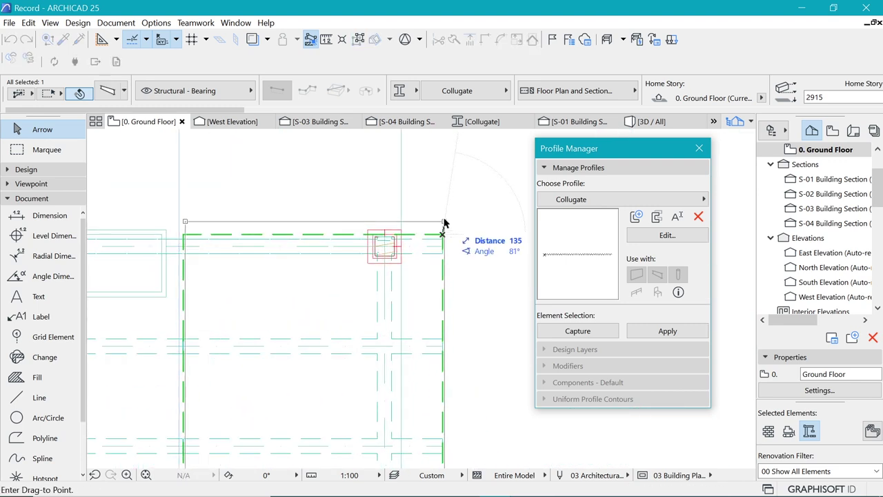
{"action": "left_click", "coordinate": [399, 231]}
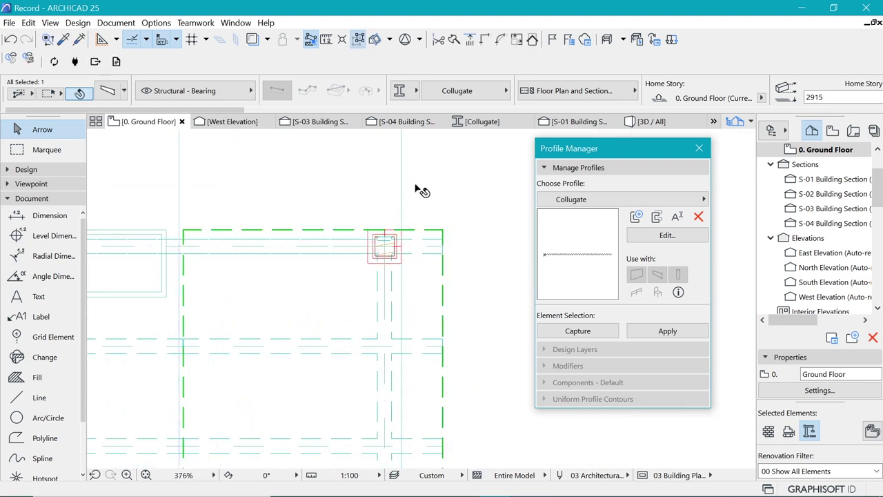
{"action": "left_click", "coordinate": [652, 121]}
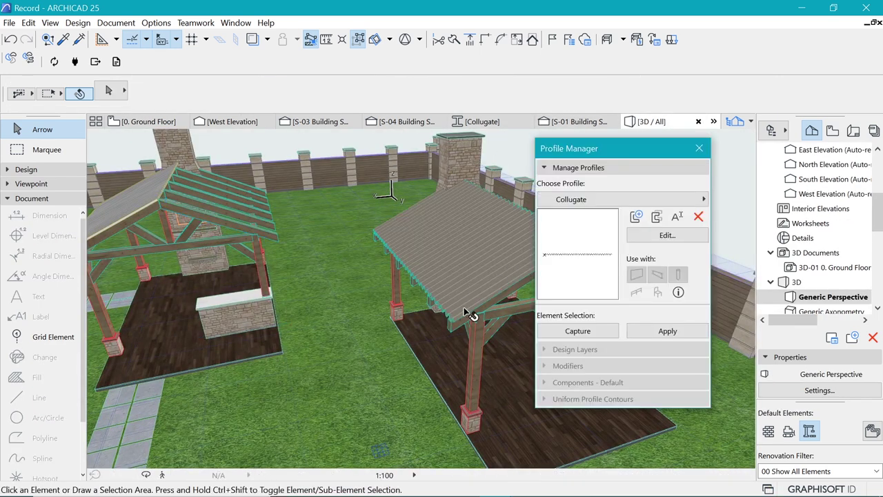
{"action": "scroll", "coordinate": [463, 306], "scroll_direction": "up", "scroll_amount": 5}
{"action": "middle_click_drag", "start_coordinate": [447, 257], "coordinate": [465, 183], "text": "shift"}
{"action": "middle_click_drag", "start_coordinate": [326, 287], "coordinate": [245, 321], "text": "shift"}
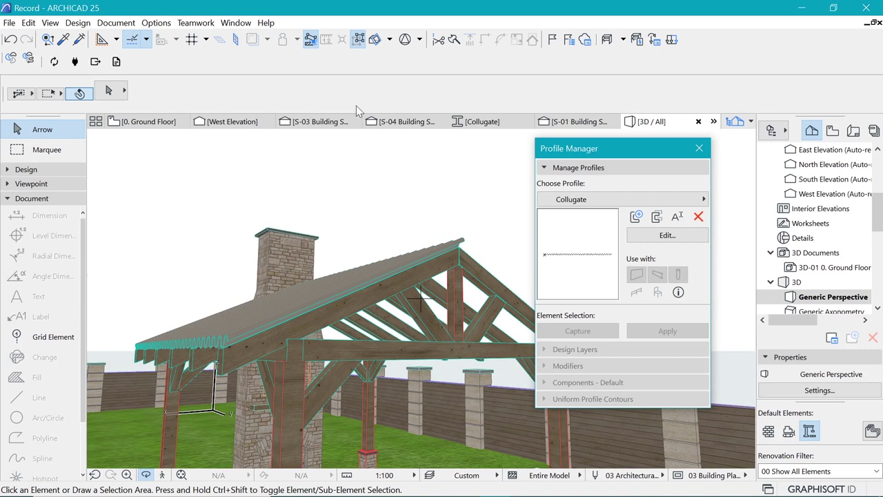
On the Ground Floor plan, pick up the end rafter's settings and draw a 248 long beam extending outward from its right end
{"action": "left_click", "coordinate": [166, 125]}
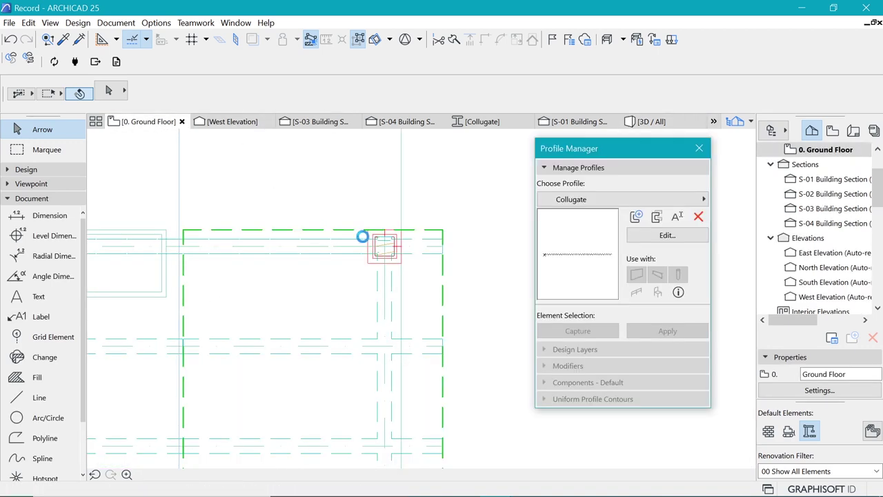
{"action": "left_click", "coordinate": [388, 241]}
{"action": "key", "text": "Escape"}
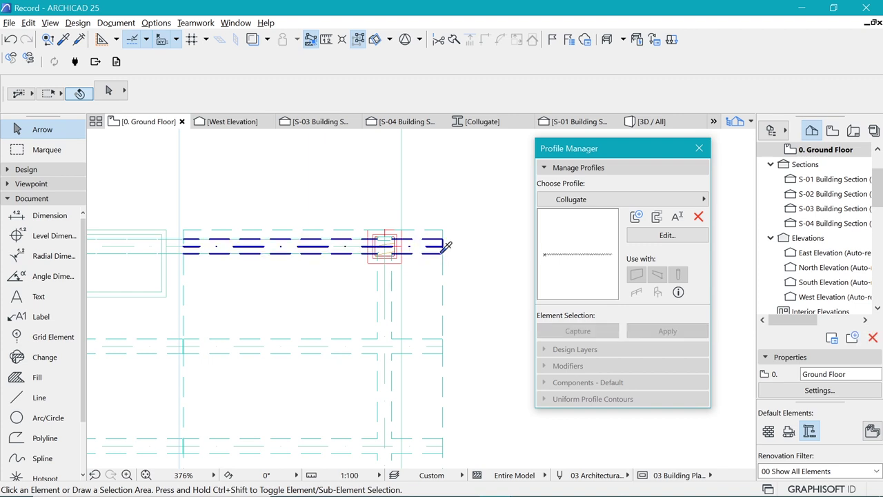
{"action": "left_click", "coordinate": [447, 246], "text": "alt"}
{"action": "scroll", "coordinate": [483, 238], "scroll_direction": "up", "scroll_amount": 2}
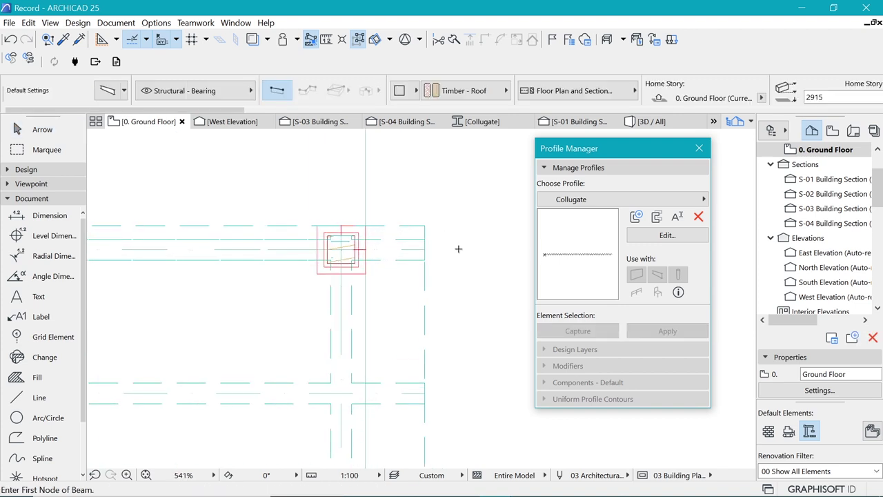
{"action": "left_click", "coordinate": [458, 248]}
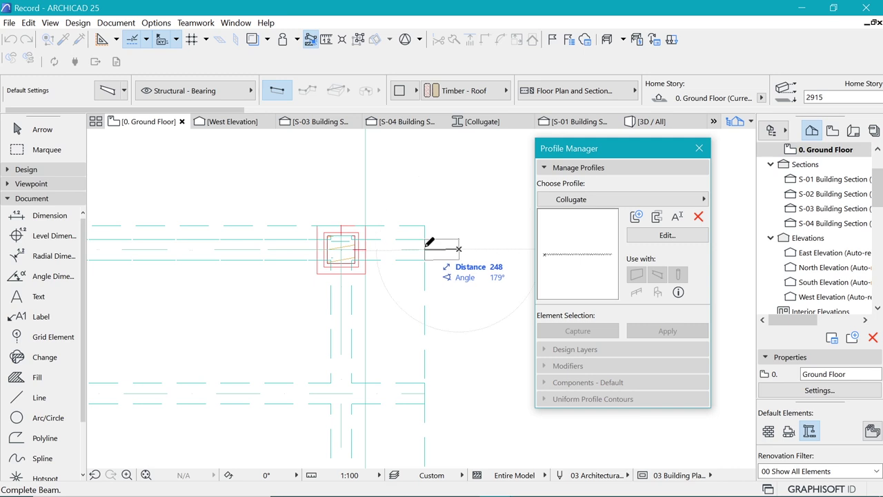
{"action": "scroll", "coordinate": [429, 245], "scroll_direction": "up", "scroll_amount": 3}
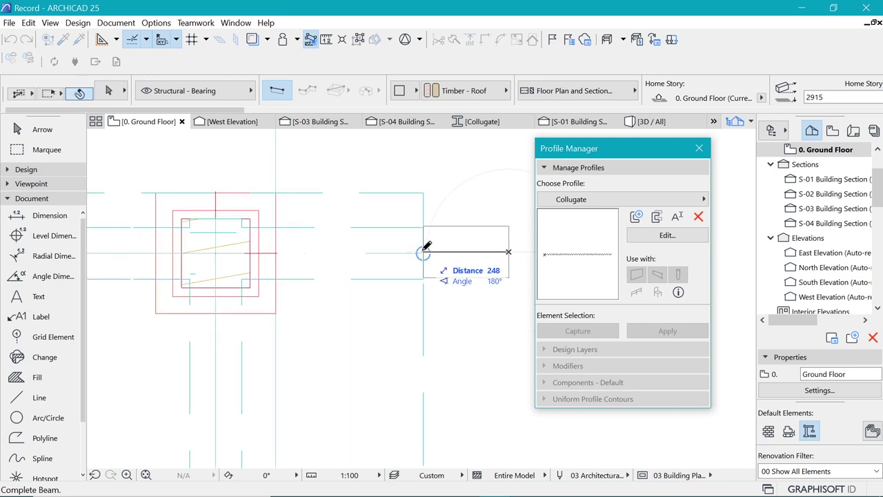
{"action": "left_click", "coordinate": [421, 249]}
{"action": "scroll", "coordinate": [335, 272], "scroll_direction": "down", "scroll_amount": 3}
Change the short extension beam to a complex profile, assign it Collugate, and check it in 3D before returning to the Ground Floor plan
{"action": "left_click", "coordinate": [377, 267], "text": "shift"}
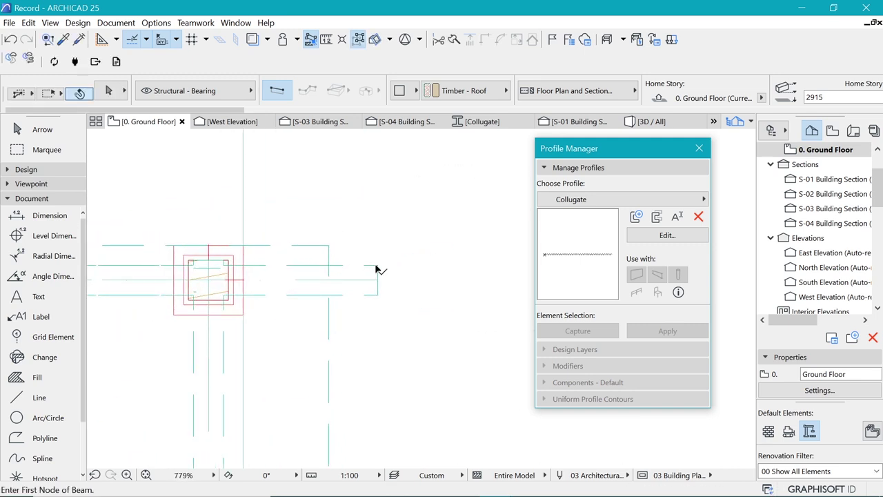
{"action": "left_click", "coordinate": [400, 92]}
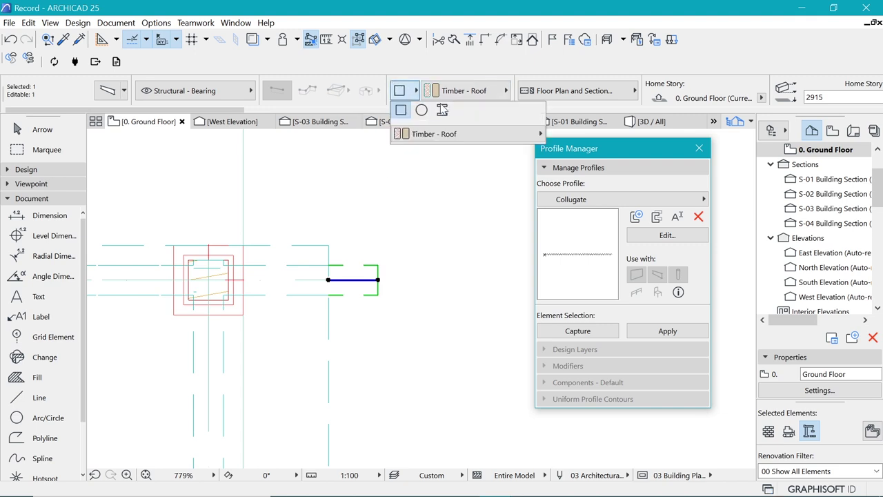
{"action": "left_click", "coordinate": [443, 112]}
{"action": "left_click", "coordinate": [452, 92]}
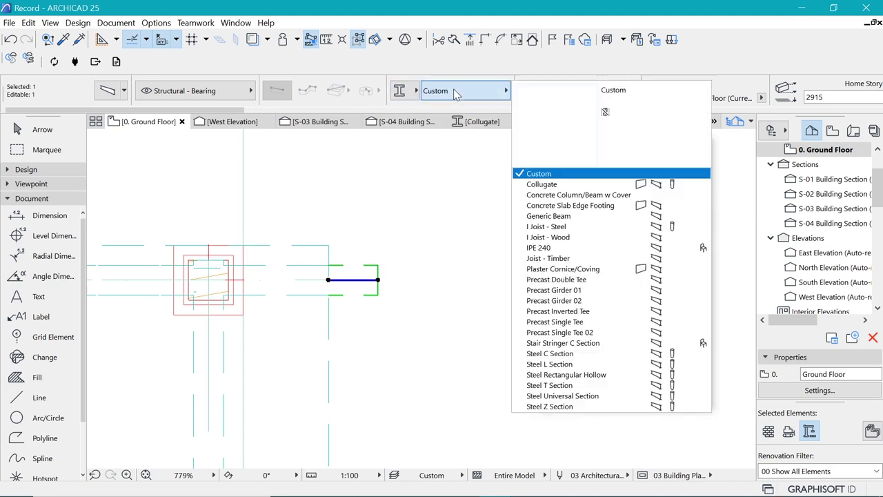
{"action": "left_click", "coordinate": [545, 187]}
{"action": "scroll", "coordinate": [380, 278], "scroll_direction": "down", "scroll_amount": 8}
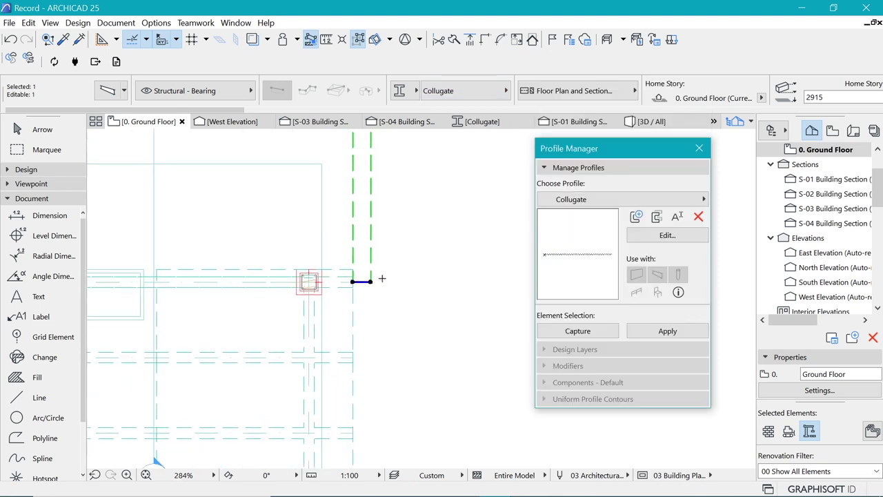
{"action": "scroll", "coordinate": [381, 276], "scroll_direction": "up", "scroll_amount": 2}
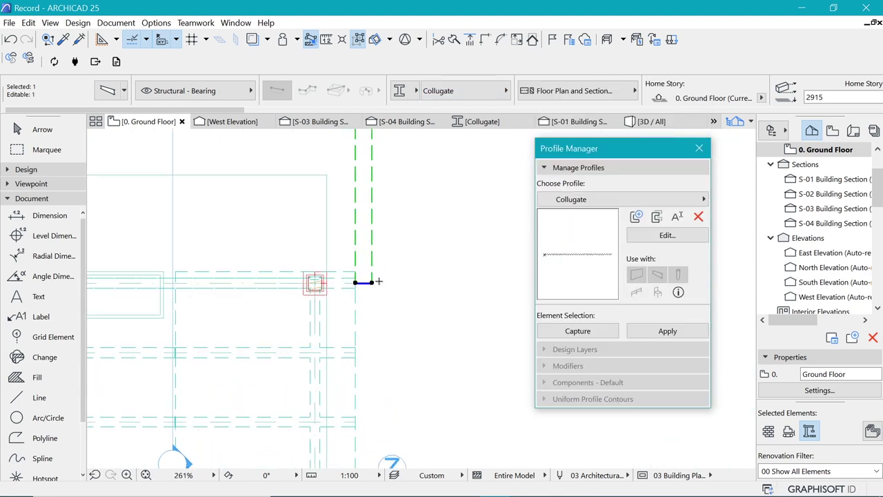
{"action": "scroll", "coordinate": [378, 281], "scroll_direction": "up", "scroll_amount": 2}
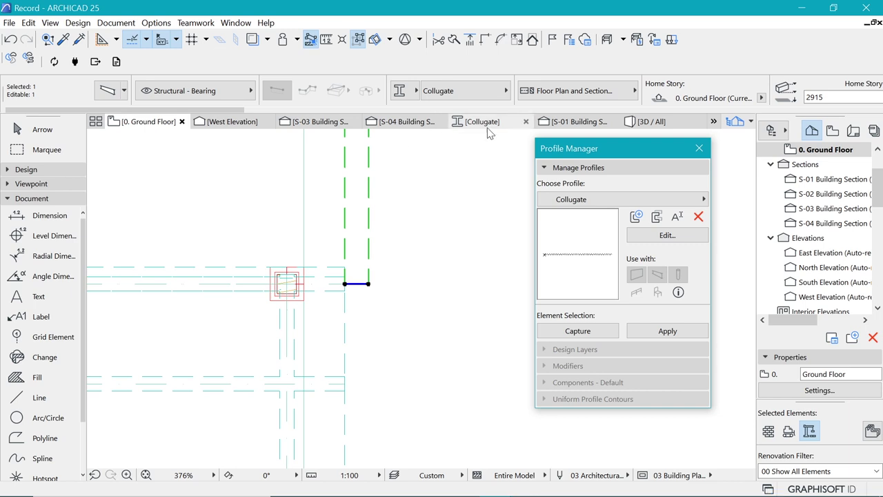
{"action": "left_click", "coordinate": [650, 122]}
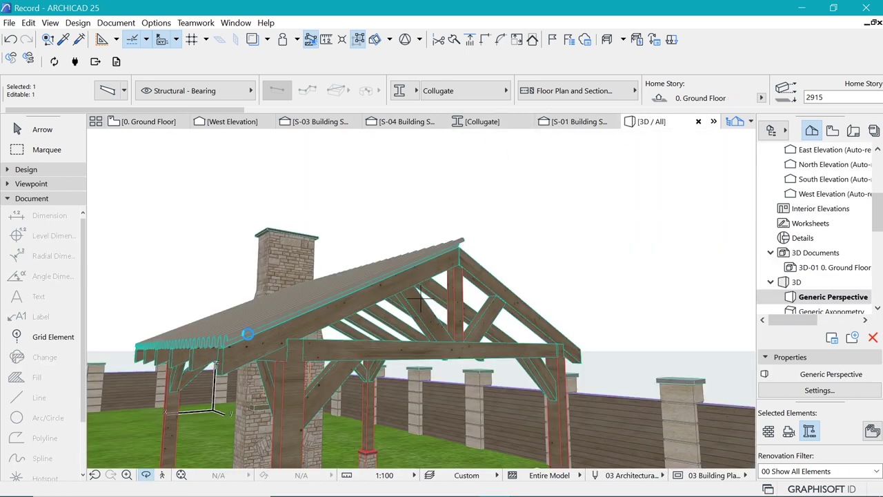
{"action": "middle_click_drag", "start_coordinate": [247, 331], "coordinate": [175, 218], "text": "shift"}
{"action": "left_click", "coordinate": [148, 124]}
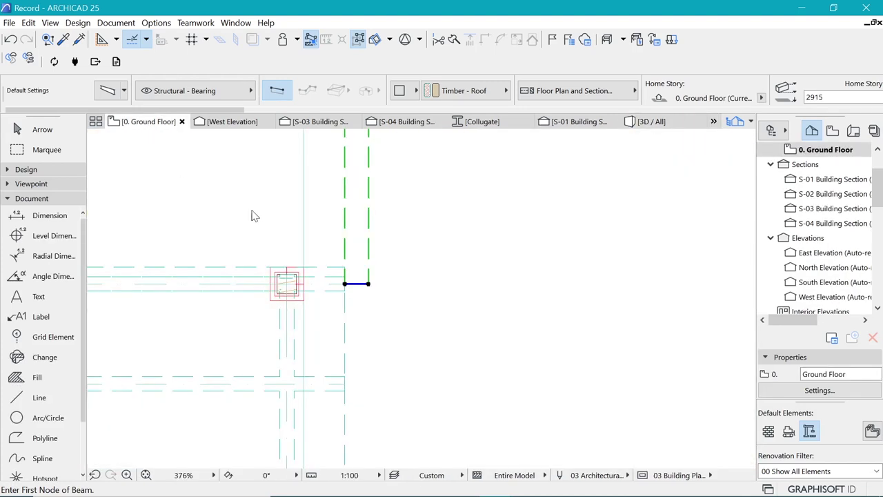
On the Ground Floor plan, move the short Collugate beam down the rafter ends to line its upper edge up with the covering
{"action": "left_click", "coordinate": [355, 284], "text": "shift"}
{"action": "key", "text": "ctrl+d"}
{"action": "left_click", "coordinate": [345, 284]}
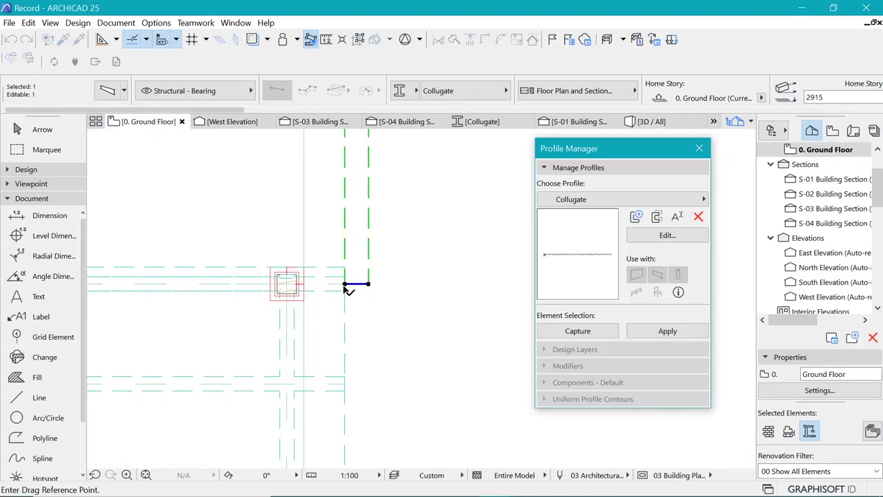
{"action": "scroll", "coordinate": [404, 220], "scroll_direction": "down", "scroll_amount": 5}
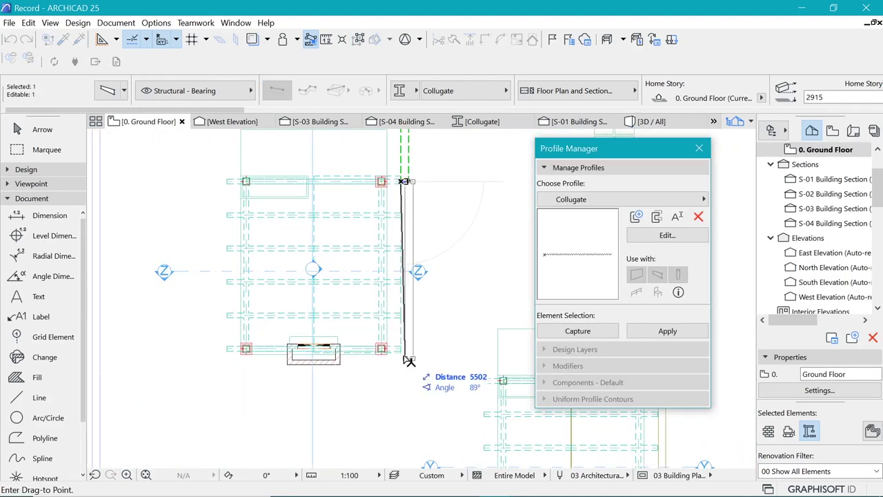
{"action": "left_click", "coordinate": [405, 355]}
{"action": "key", "text": "Escape"}
{"action": "scroll", "coordinate": [404, 173], "scroll_direction": "up", "scroll_amount": 5}
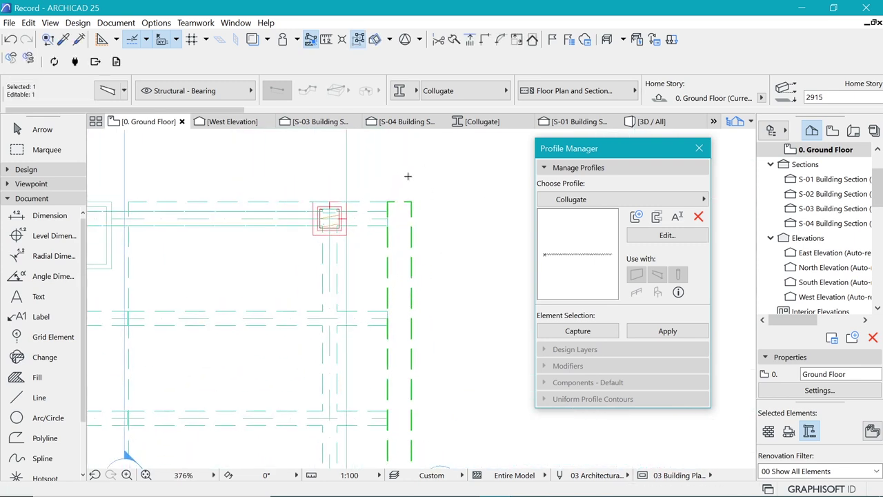
In section S-04, move the short Collugate beam by its upper end corner onto the lower end of the sloped covering
{"action": "left_click", "coordinate": [407, 121]}
{"action": "key", "text": "Escape"}
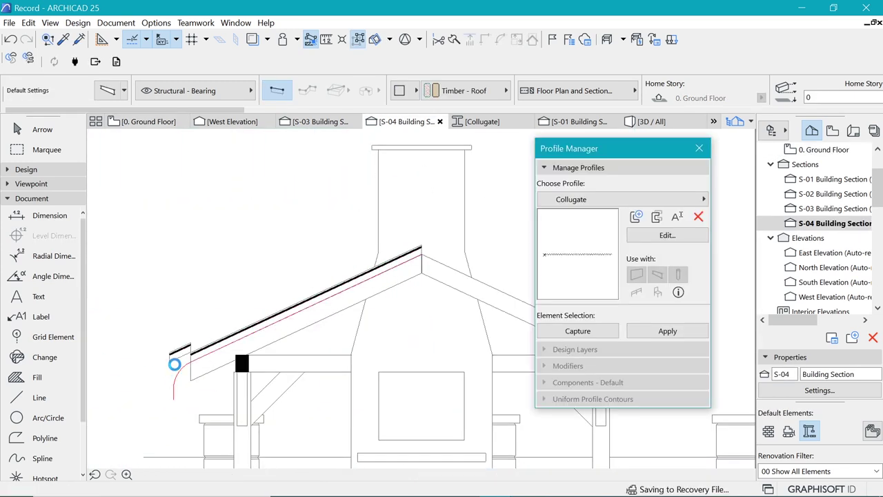
{"action": "scroll", "coordinate": [412, 312], "scroll_direction": "down", "scroll_amount": 2}
{"action": "scroll", "coordinate": [297, 364], "scroll_direction": "up", "scroll_amount": 1}
{"action": "middle_click_drag", "start_coordinate": [286, 370], "coordinate": [412, 330]}
{"action": "scroll", "coordinate": [377, 313], "scroll_direction": "up", "scroll_amount": 4}
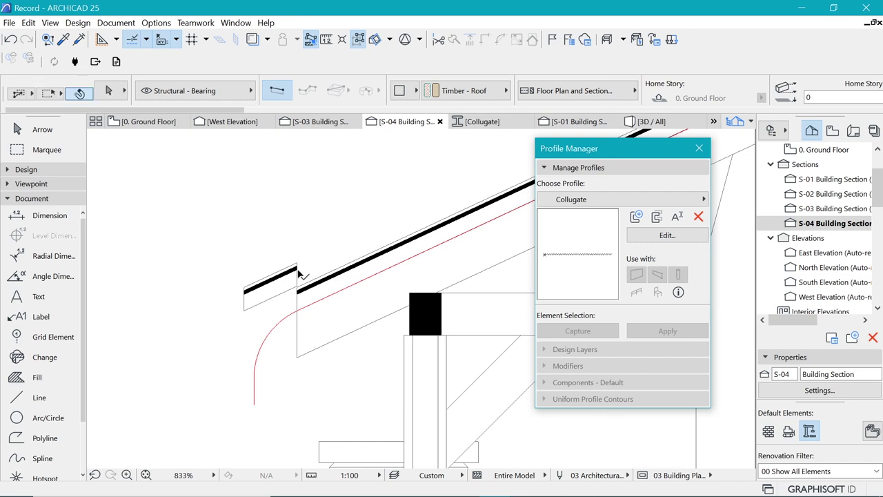
{"action": "left_click", "coordinate": [297, 275], "text": "shift"}
{"action": "scroll", "coordinate": [298, 286], "scroll_direction": "up", "scroll_amount": 2}
{"action": "middle_click_drag", "start_coordinate": [298, 287], "coordinate": [336, 231]}
{"action": "key", "text": "ctrl+d"}
{"action": "left_click", "coordinate": [334, 228]}
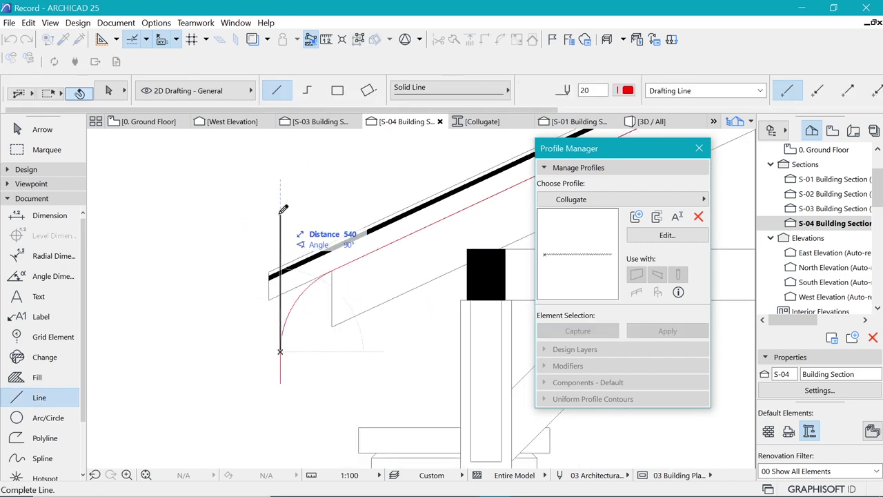
Draw a vertical and a horizontal guide line crossing at the lower end of the red arc
{"action": "left_click", "coordinate": [281, 211]}
{"action": "scroll", "coordinate": [276, 357], "scroll_direction": "up", "scroll_amount": 1}
{"action": "left_click", "coordinate": [281, 343]}
{"action": "left_click", "coordinate": [167, 341]}
{"action": "scroll", "coordinate": [293, 248], "scroll_direction": "up", "scroll_amount": 1}
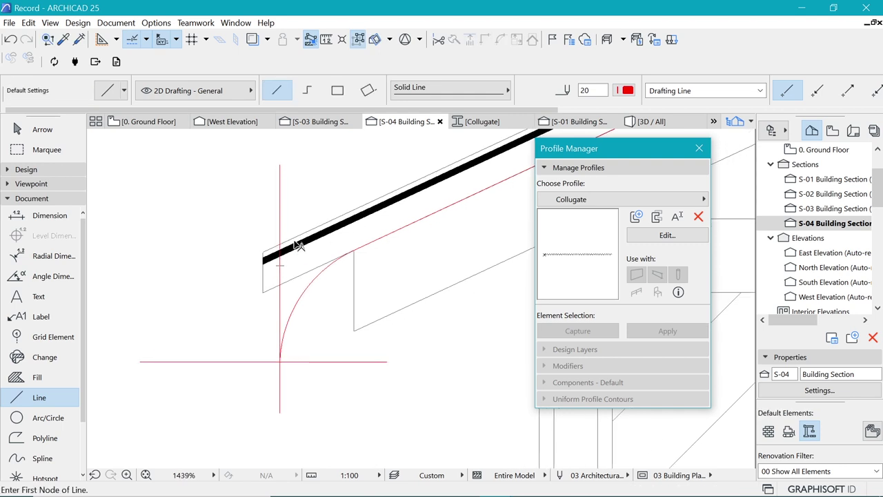
Shorten the short Collugate beam to the vertical guide, then steepen its slant so its lower end meets the guide intersection
{"action": "left_click", "coordinate": [295, 245], "text": "shift"}
{"action": "scroll", "coordinate": [275, 310], "scroll_direction": "up", "scroll_amount": 1}
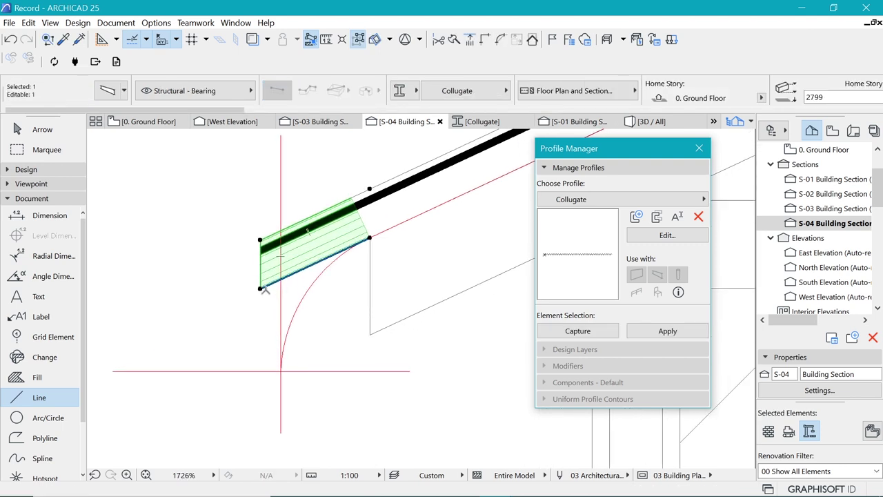
{"action": "left_click", "coordinate": [260, 289]}
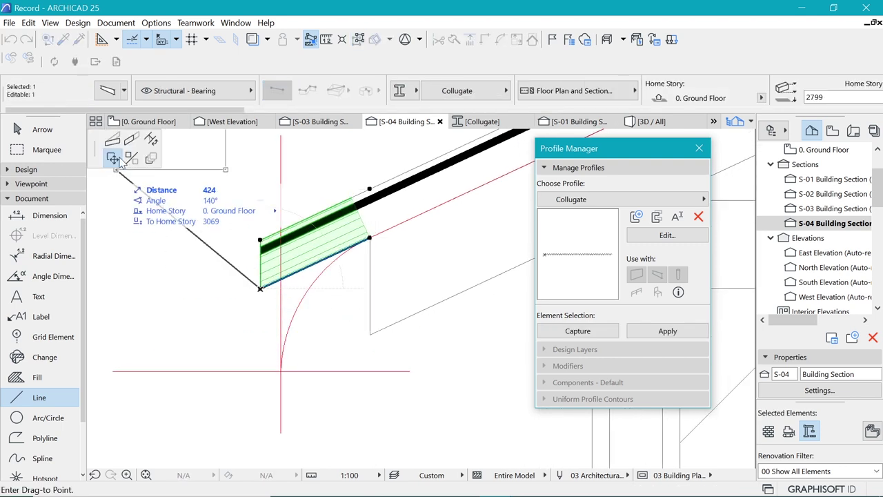
{"action": "left_click", "coordinate": [129, 143]}
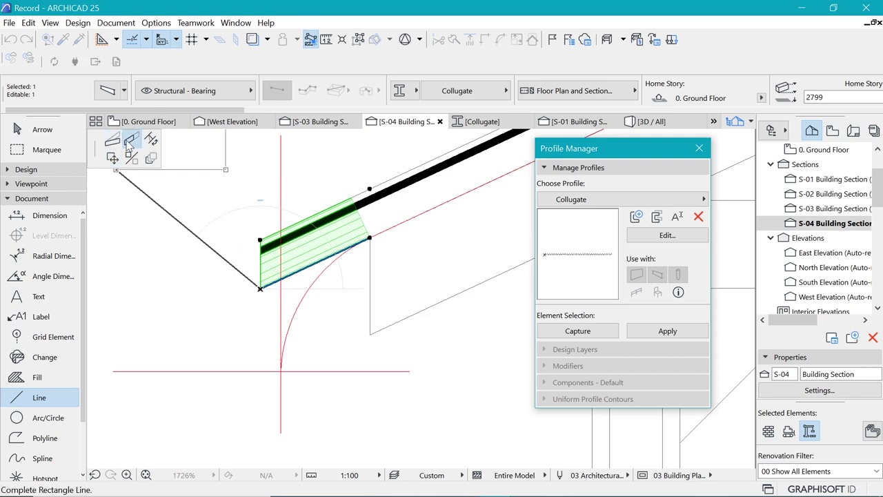
{"action": "left_click", "coordinate": [280, 278]}
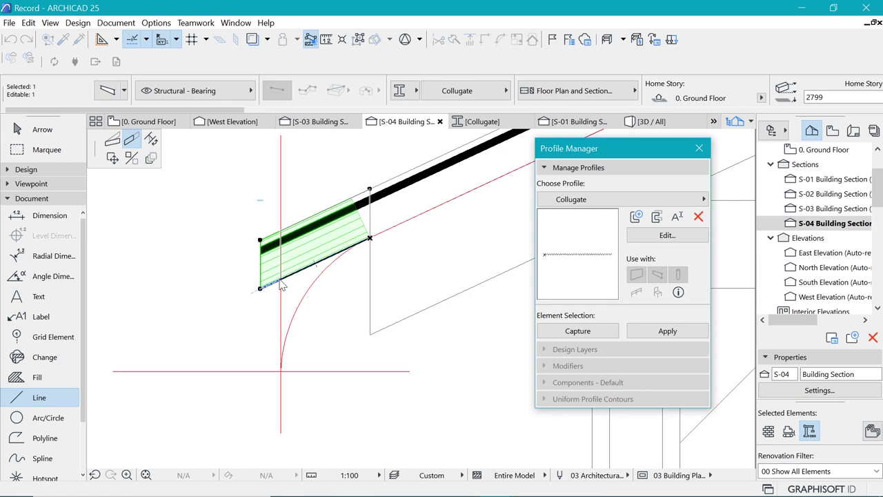
{"action": "left_click", "coordinate": [280, 279]}
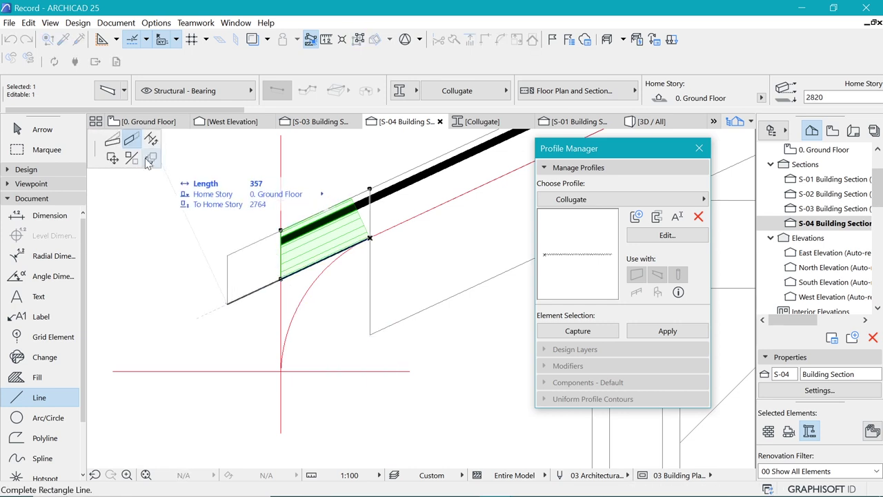
{"action": "left_click", "coordinate": [115, 145]}
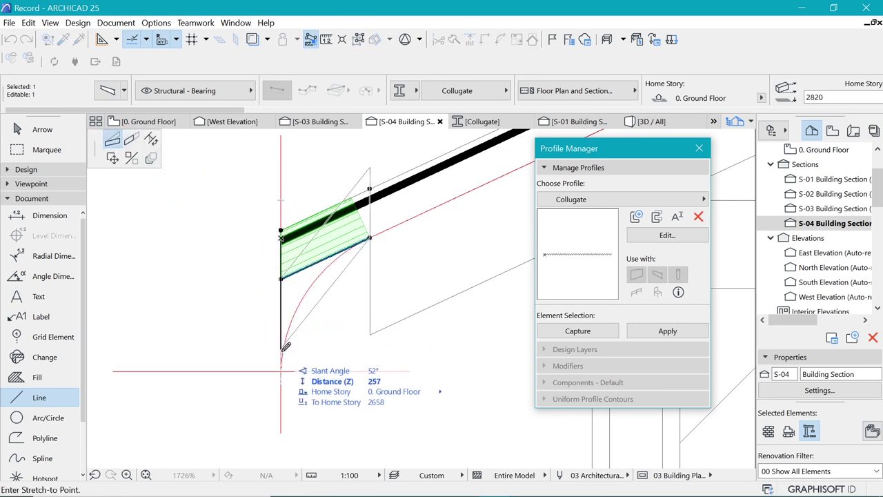
{"action": "left_click", "coordinate": [280, 371]}
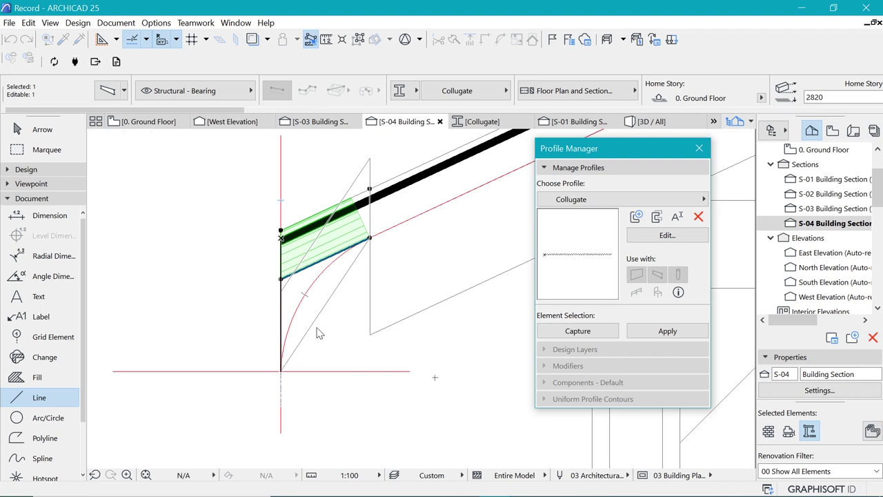
Curve the short Collugate beam's lower edge along the red arc and set its start cut to horizontal
{"action": "left_click", "coordinate": [345, 274]}
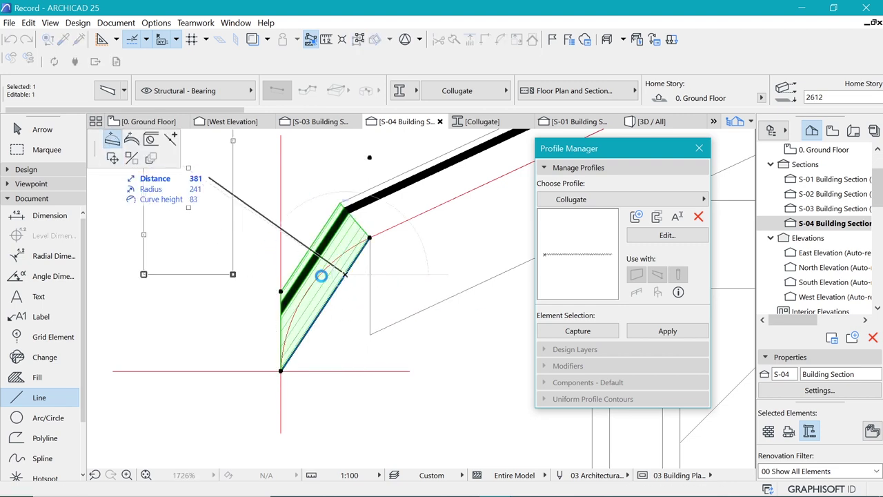
{"action": "left_click", "coordinate": [313, 281]}
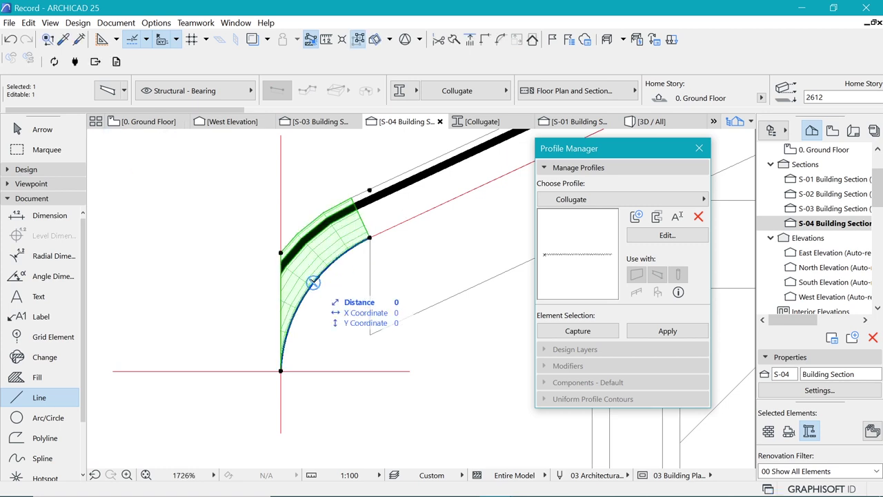
{"action": "key", "text": "ctrl+t"}
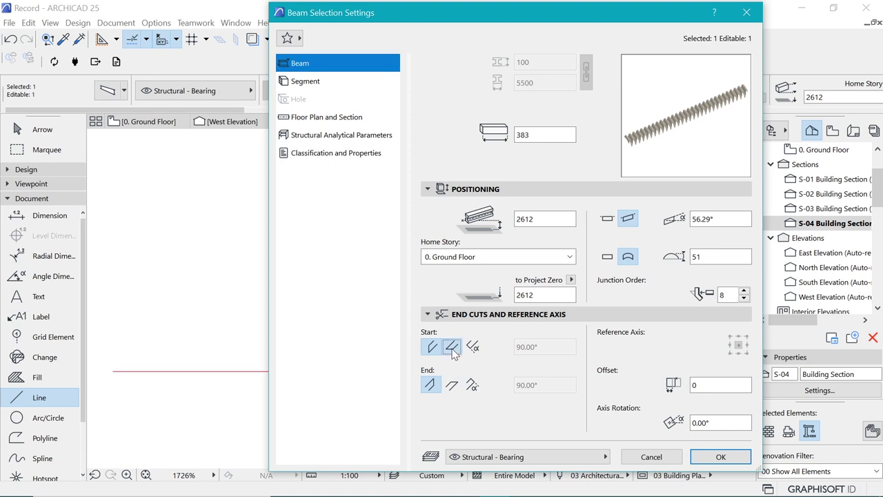
{"action": "left_click", "coordinate": [734, 454]}
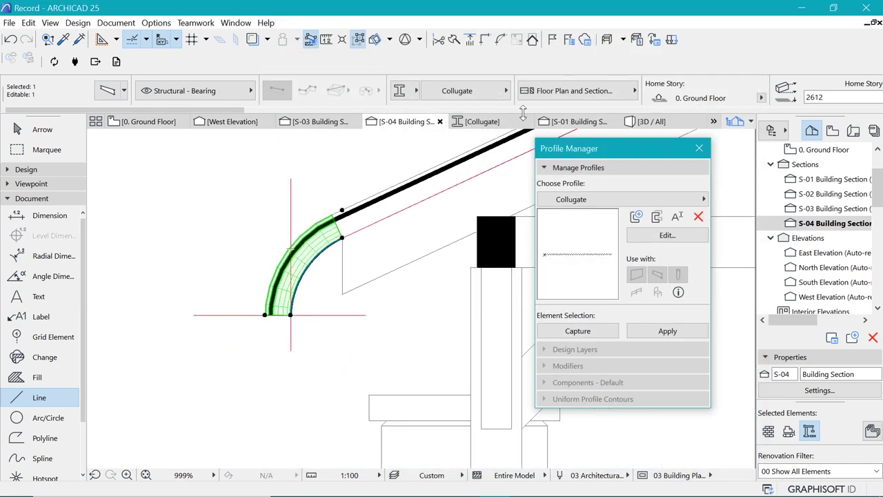
In 3D, select the sloped and curved Collugate beams and override their surfaces with Metal - Iron
{"action": "key", "text": "F3"}
{"action": "middle_click_drag", "start_coordinate": [371, 239], "coordinate": [376, 246], "text": "shift"}
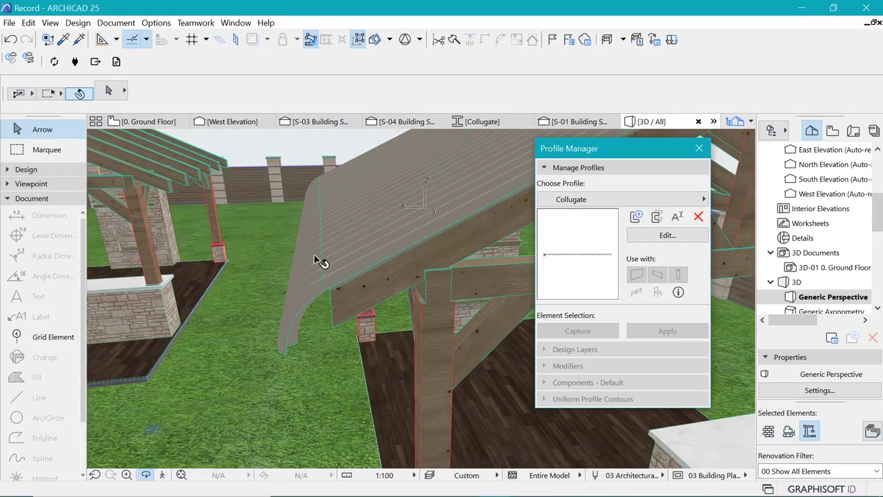
{"action": "left_click", "coordinate": [302, 295]}
{"action": "left_click", "coordinate": [302, 295], "text": "shift"}
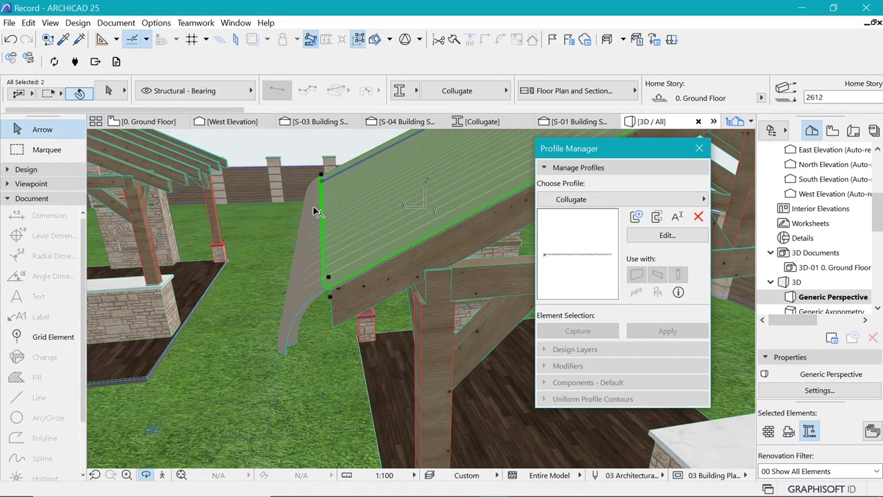
{"action": "key", "text": "ctrl+t"}
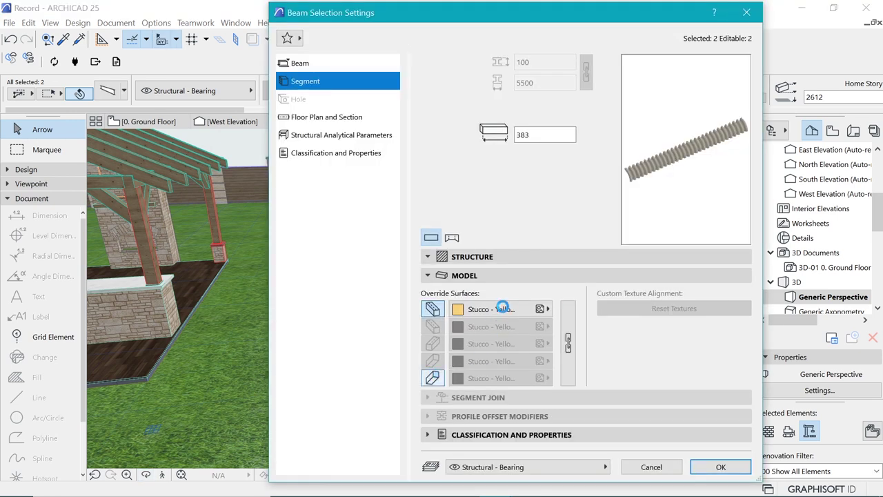
{"action": "left_click", "coordinate": [502, 308]}
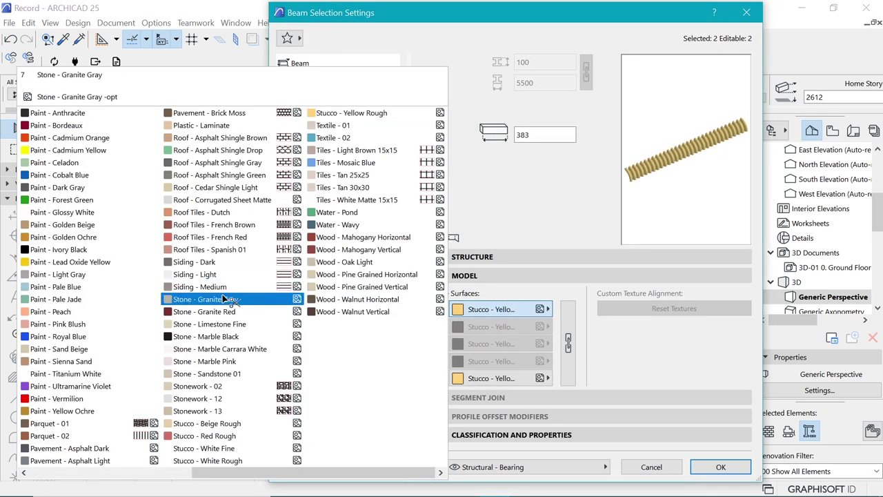
{"action": "scroll", "coordinate": [224, 298], "scroll_direction": "left", "scroll_amount": 3}
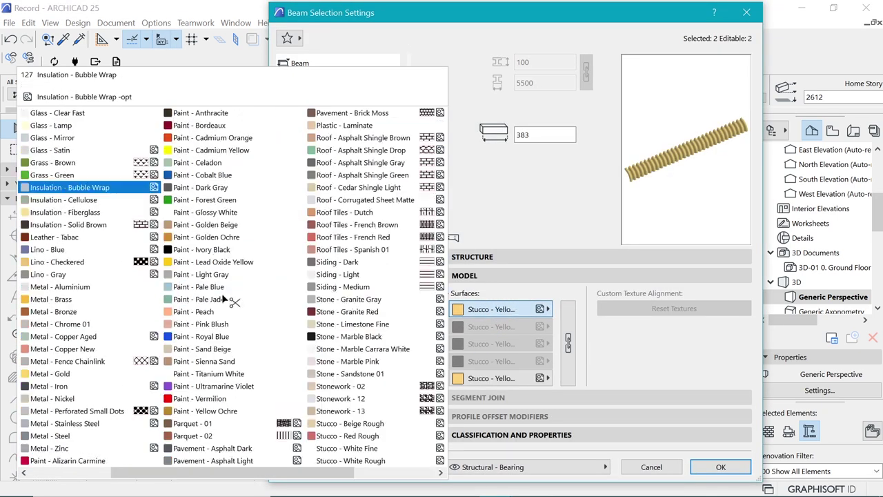
{"action": "left_click", "coordinate": [55, 387]}
Change the uncut line pen of both Collugate beams to a dark gray pen and inspect the covering in 3D
{"action": "left_click", "coordinate": [314, 118]}
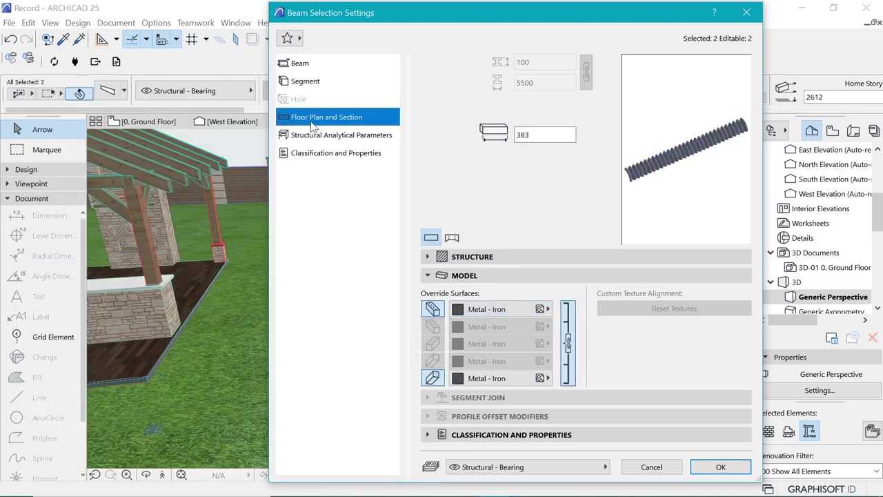
{"action": "scroll", "coordinate": [714, 397], "scroll_direction": "down", "scroll_amount": 3}
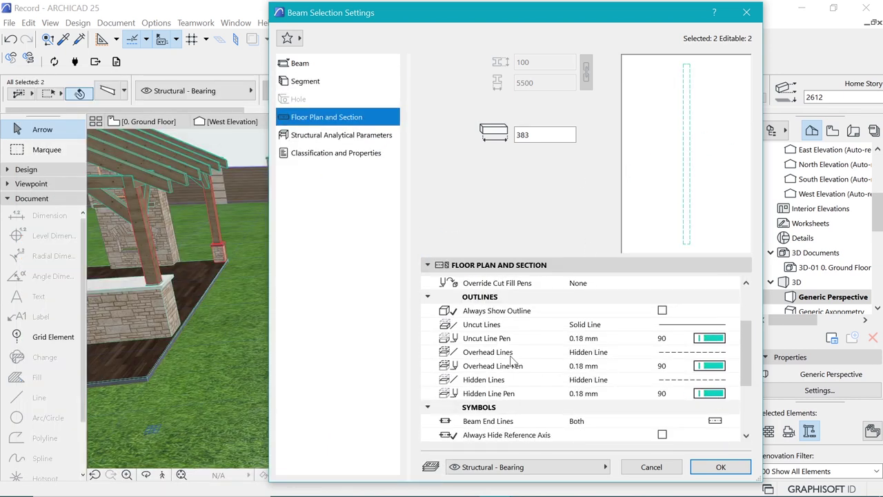
{"action": "left_click", "coordinate": [705, 336]}
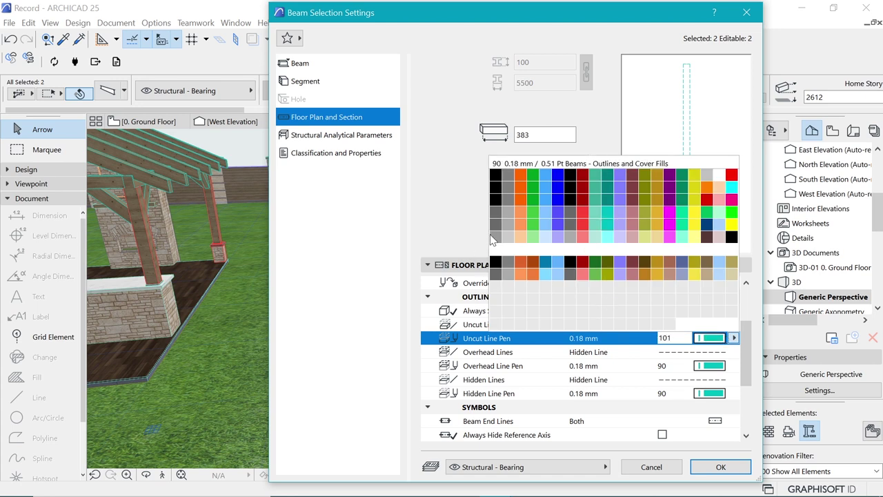
{"action": "left_click", "coordinate": [494, 239]}
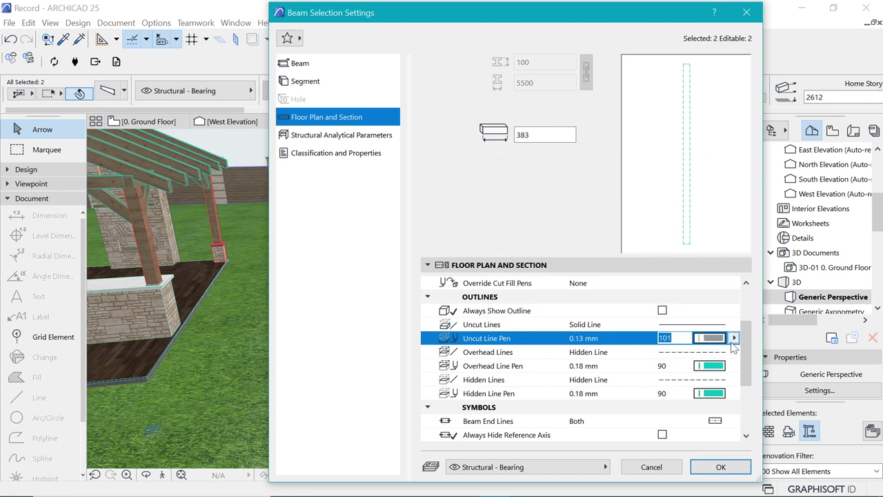
{"action": "left_click", "coordinate": [733, 341]}
{"action": "left_click", "coordinate": [499, 214]}
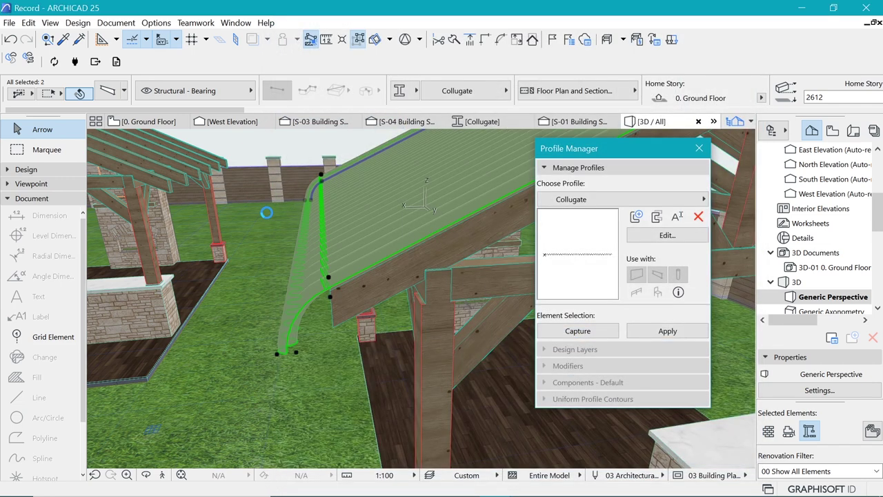
{"action": "key", "text": "Escape"}
{"action": "middle_click_drag", "start_coordinate": [290, 251], "coordinate": [308, 294], "text": "shift"}
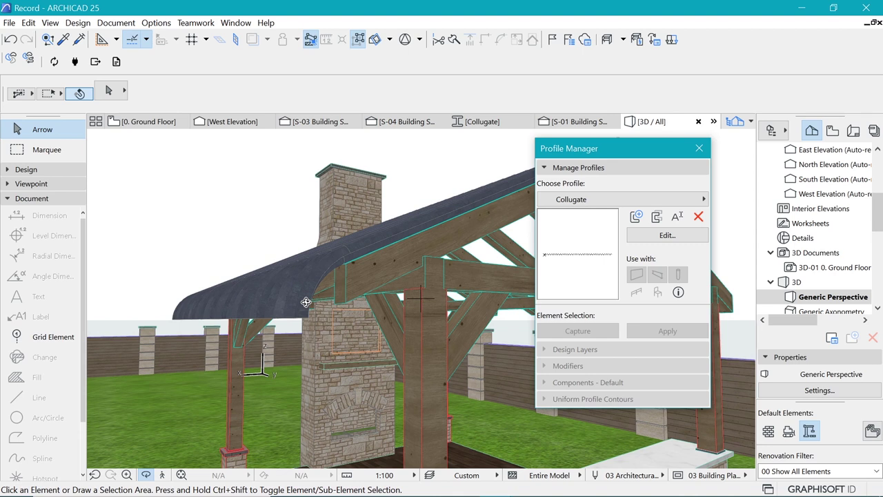
{"action": "left_click", "coordinate": [146, 122]}
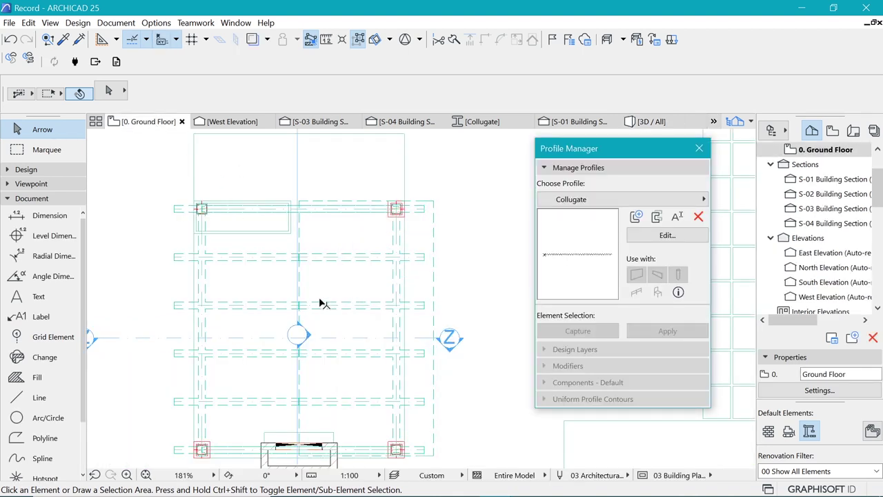
{"action": "scroll", "coordinate": [377, 412], "scroll_direction": "up", "scroll_amount": 2}
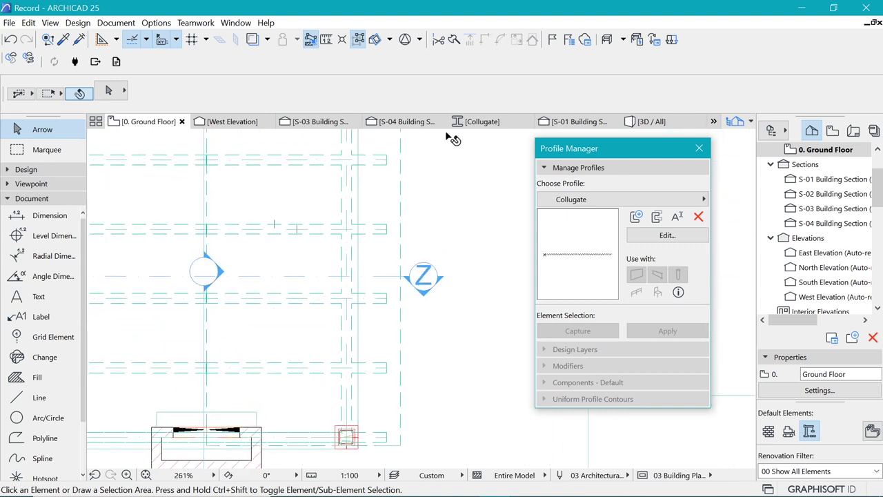
{"action": "left_click", "coordinate": [642, 121]}
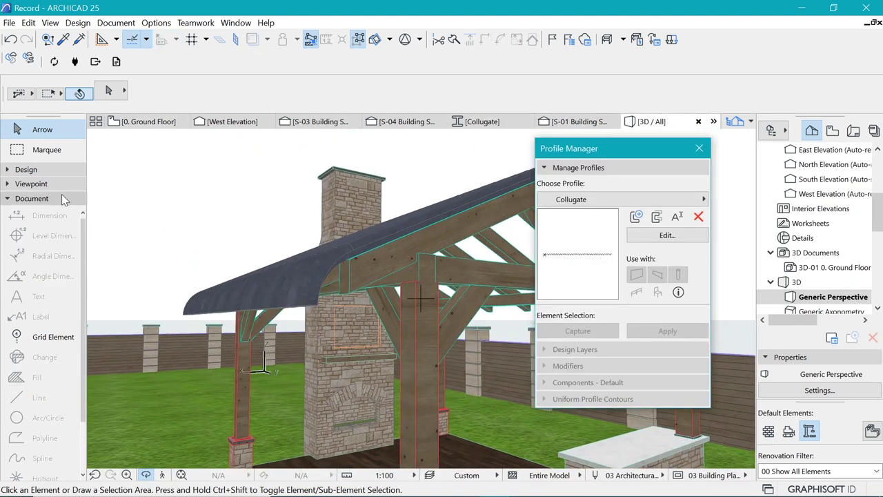
Start the Column tool in the 3D view and set the default column height to 400
{"action": "left_click", "coordinate": [48, 170]}
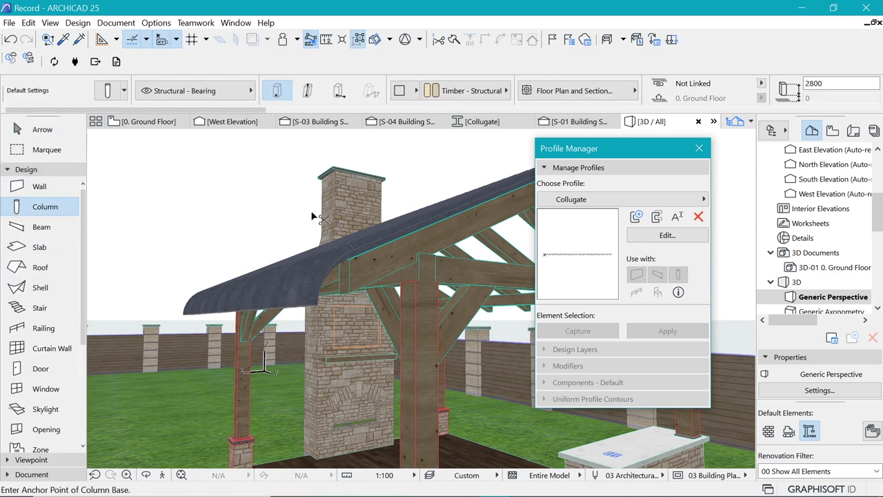
{"action": "key", "text": "ctrl+t"}
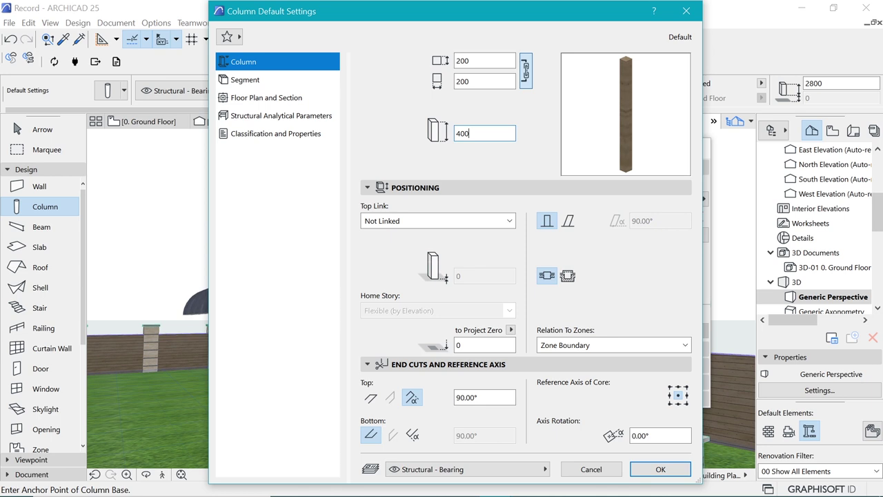
{"action": "type", "text": "400"}
{"action": "key", "text": "Return"}
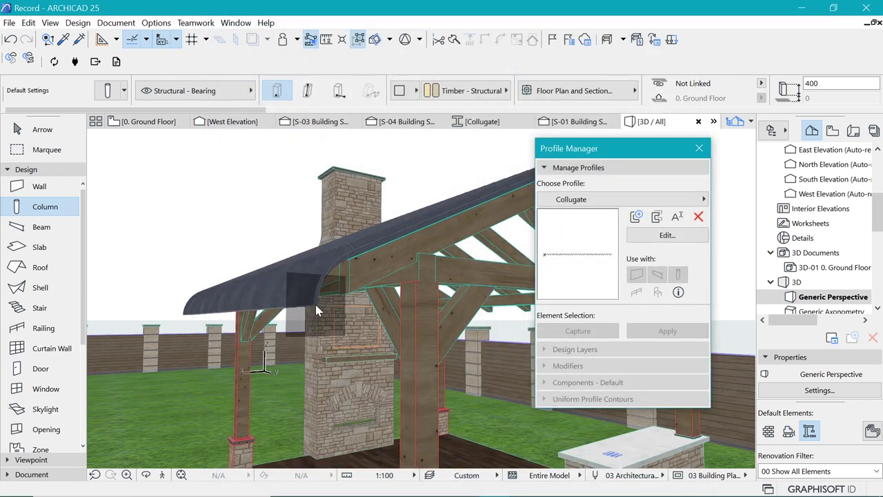
Place a 400-high column at the lower end of the covering's curved edge and lower it by its own height
{"action": "left_click", "coordinate": [315, 305], "text": "shift"}
{"action": "key", "text": "ctrl+d"}
{"action": "left_click", "coordinate": [317, 236]}
{"action": "left_click", "coordinate": [317, 304]}
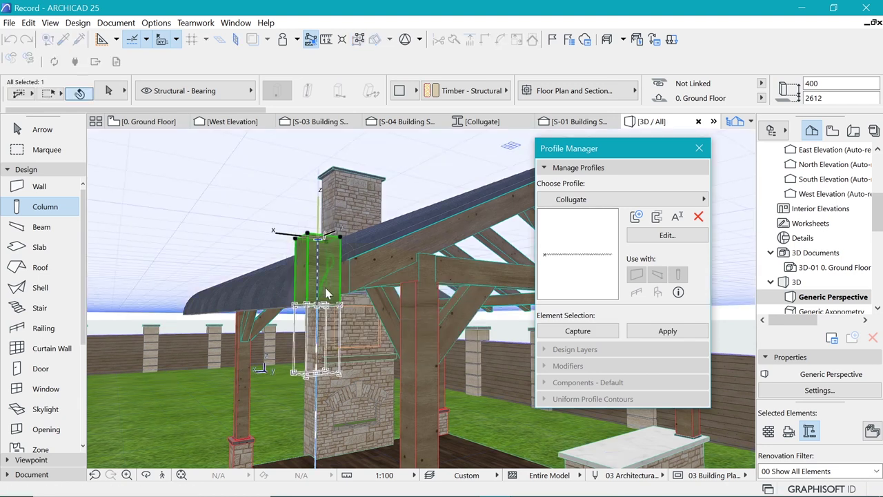
{"action": "left_click", "coordinate": [341, 219]}
Change the selected column's structure to a complex profile and assign the Collugate profile
{"action": "left_click", "coordinate": [401, 94]}
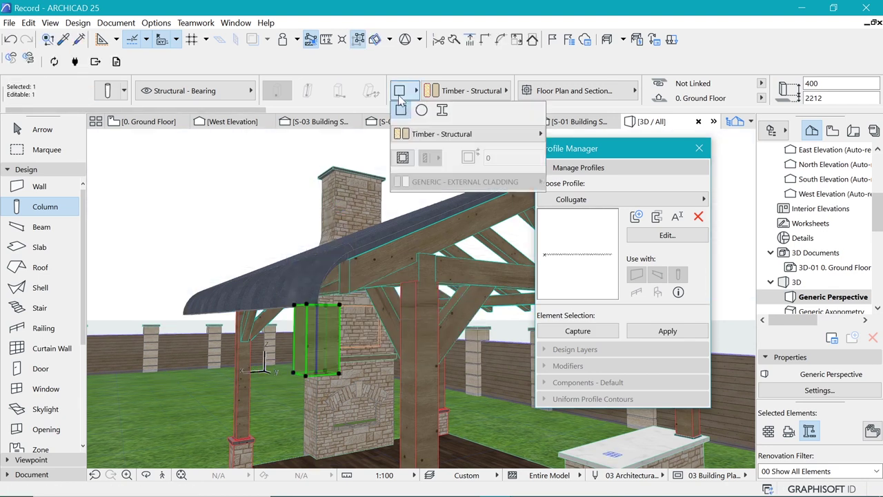
{"action": "left_click", "coordinate": [442, 111]}
{"action": "left_click", "coordinate": [454, 131]}
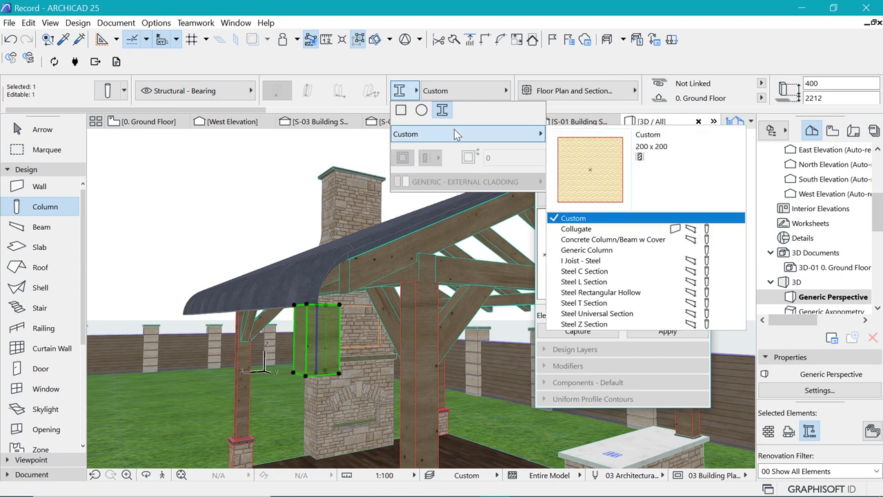
{"action": "left_click", "coordinate": [623, 230]}
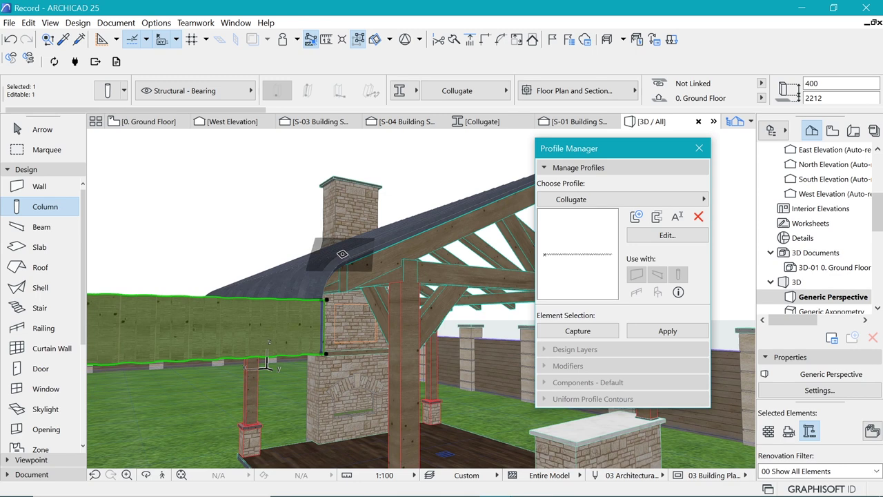
Rotate the Collugate column by -90° about its end corner near the covering so it runs along the lower edge
{"action": "middle_click_drag", "start_coordinate": [359, 222], "coordinate": [306, 420], "text": "shift"}
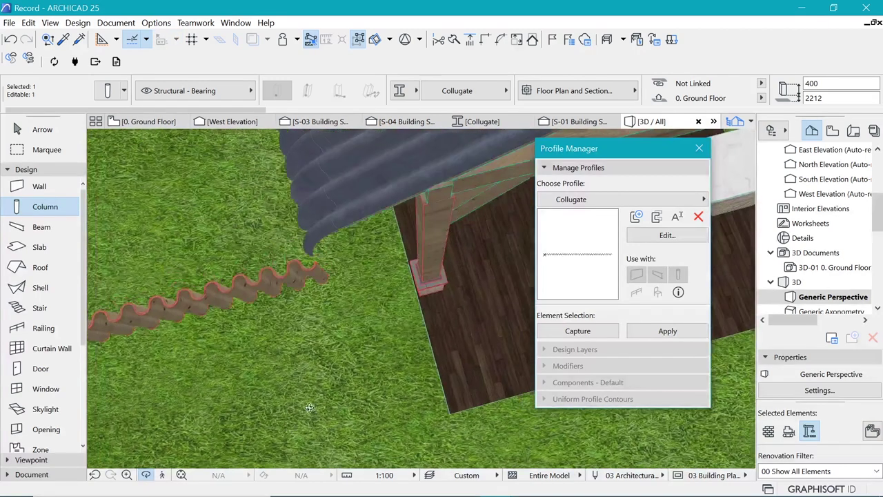
{"action": "key", "text": "ctrl+e"}
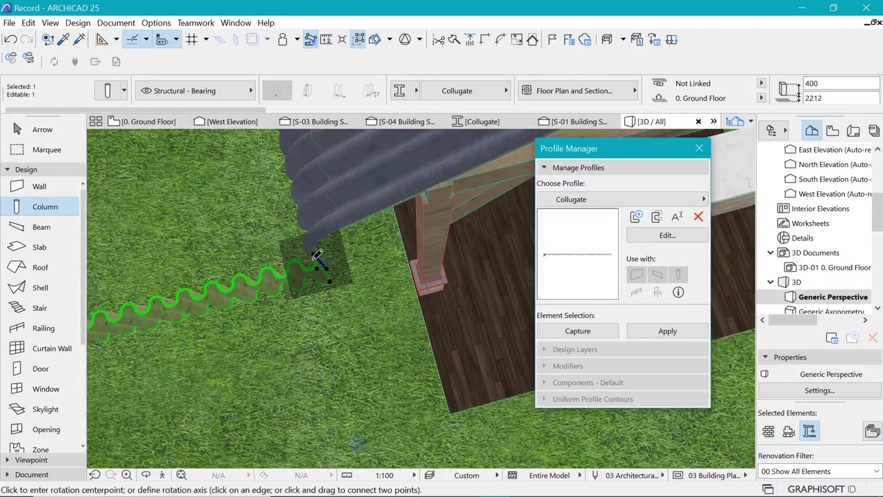
{"action": "left_click", "coordinate": [314, 259]}
{"action": "left_click", "coordinate": [260, 264]}
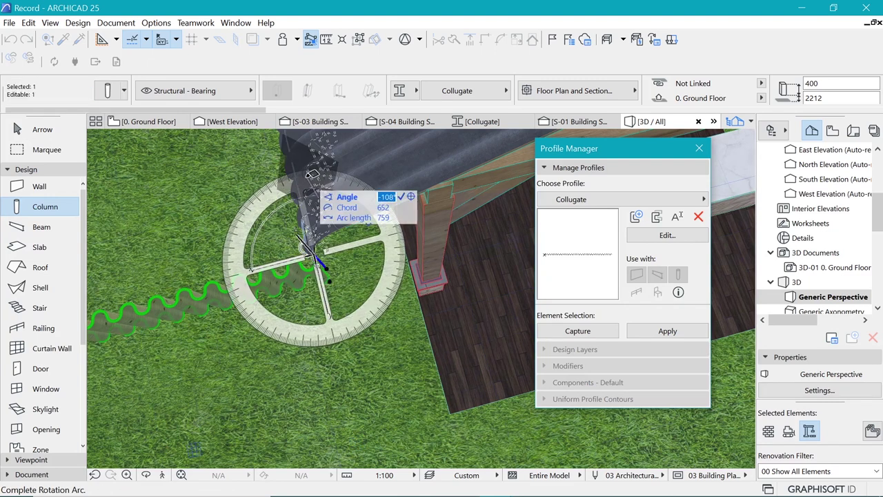
{"action": "type", "text": "-90"}
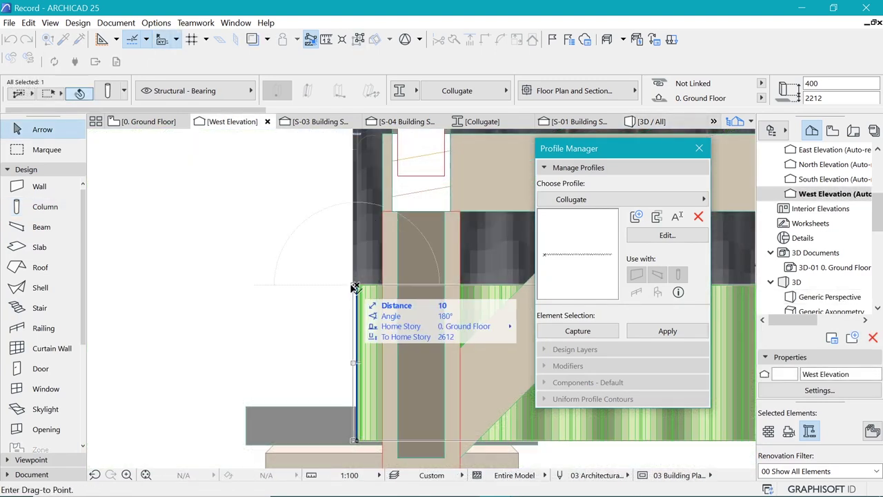
In the West Elevation, shift the Collugate column 10 sideways to align with the covering's edge and override its surfaces with Metal - Iron
{"action": "left_click", "coordinate": [354, 286]}
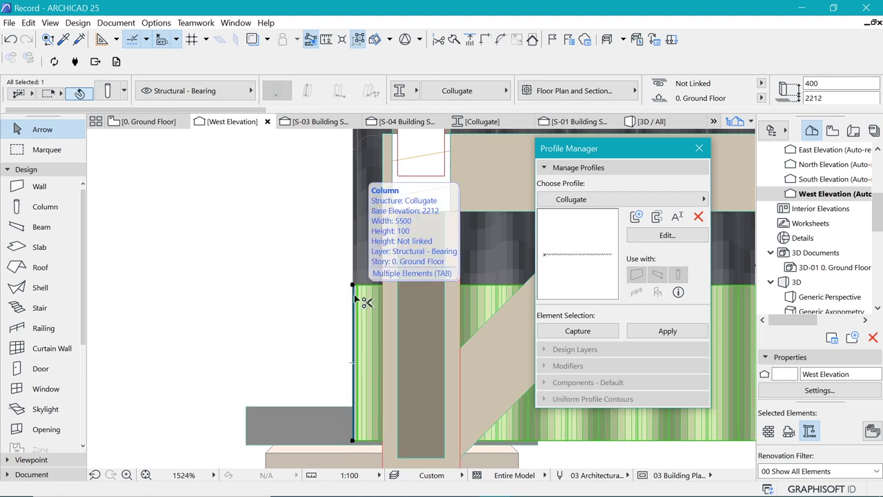
{"action": "double_click", "coordinate": [356, 299]}
{"action": "left_click", "coordinate": [251, 80]}
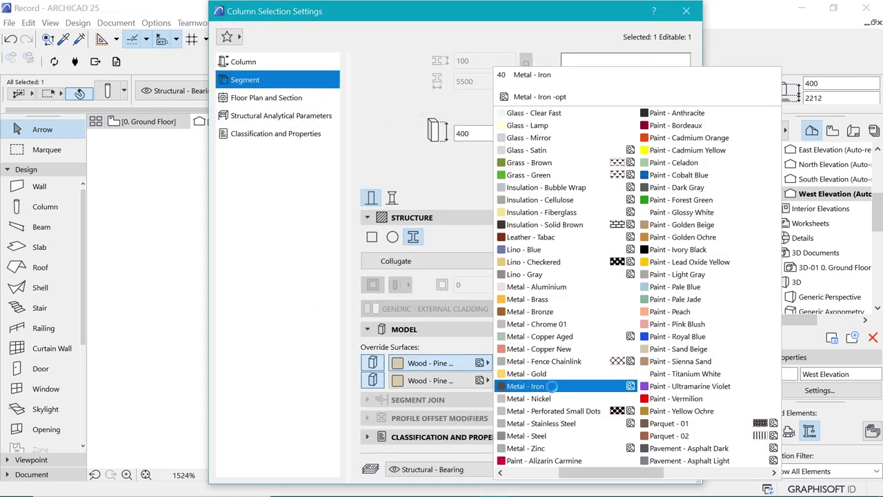
{"action": "left_click", "coordinate": [567, 413]}
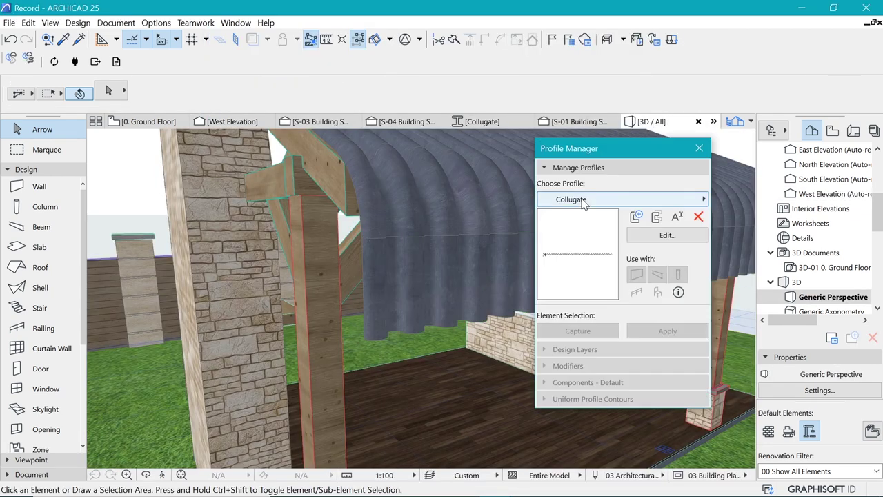
Examine the corrugated covering's curved and vertical parts in 3D from several sides and close the Profile Manager
{"action": "scroll", "coordinate": [347, 289], "scroll_direction": "up", "scroll_amount": 4}
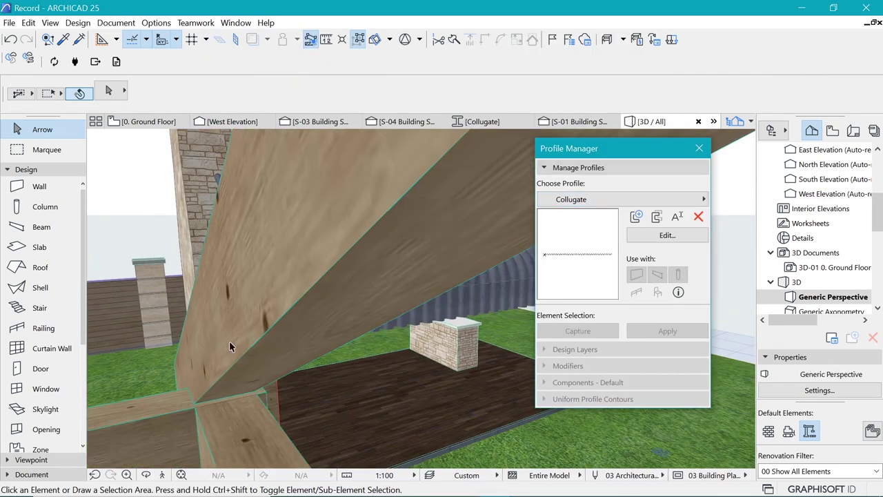
{"action": "scroll", "coordinate": [428, 275], "scroll_direction": "up", "scroll_amount": 2}
{"action": "scroll", "coordinate": [464, 281], "scroll_direction": "up", "scroll_amount": 3}
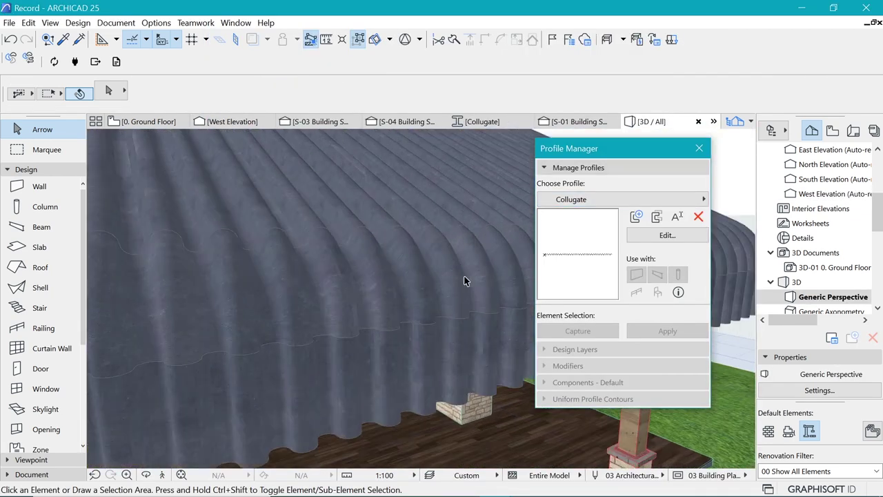
{"action": "left_click", "coordinate": [699, 148]}
{"action": "middle_click_drag", "start_coordinate": [626, 225], "coordinate": [305, 231], "text": "shift"}
{"action": "scroll", "coordinate": [305, 231], "scroll_direction": "down", "scroll_amount": 5}
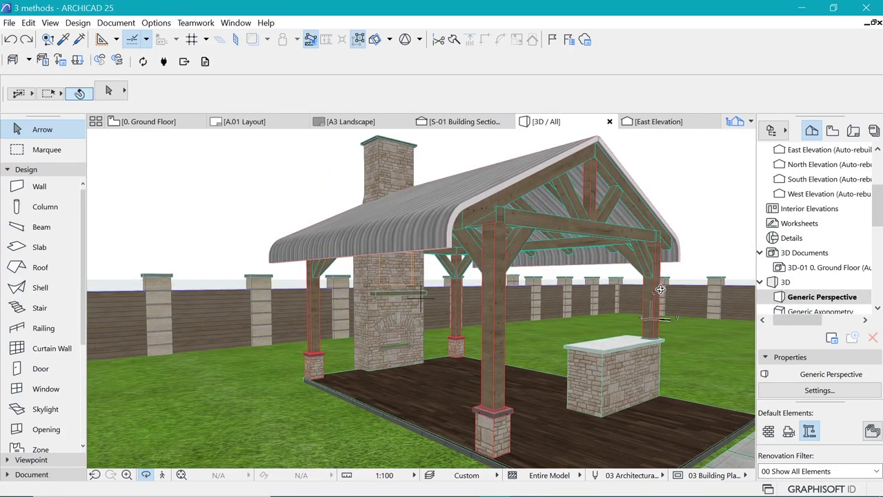
Compare the curved-edge roof coverings of the pavilions in the 3D view of the "3 methods" project
{"action": "middle_click_drag", "start_coordinate": [695, 248], "coordinate": [281, 247], "text": "shift"}
{"action": "middle_click_drag", "start_coordinate": [717, 254], "coordinate": [394, 272], "text": "shift"}
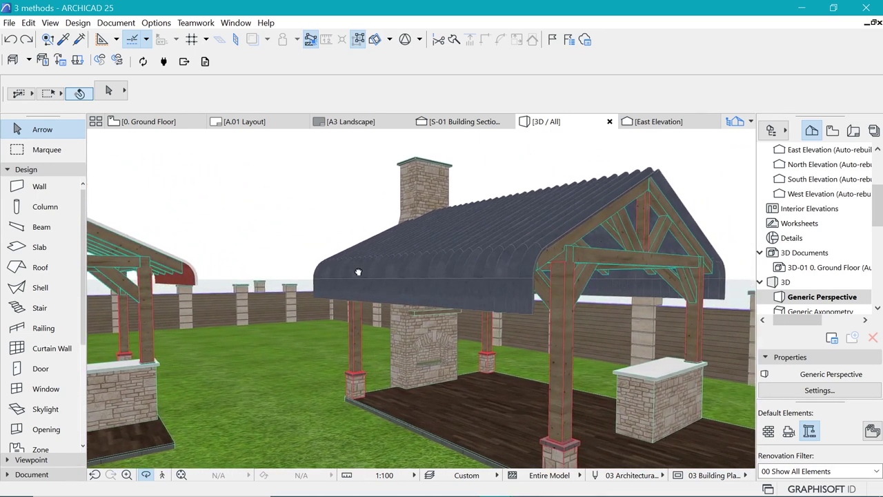
{"action": "middle_click_drag", "start_coordinate": [338, 267], "coordinate": [324, 258], "text": "shift"}
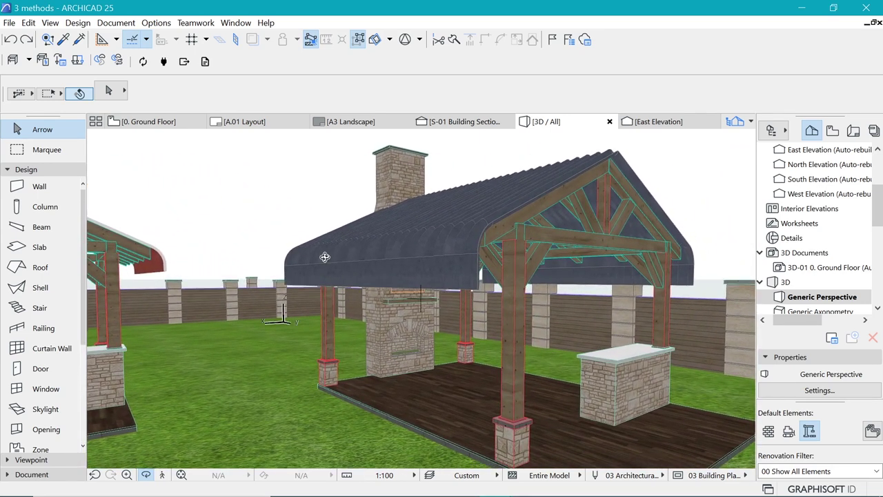